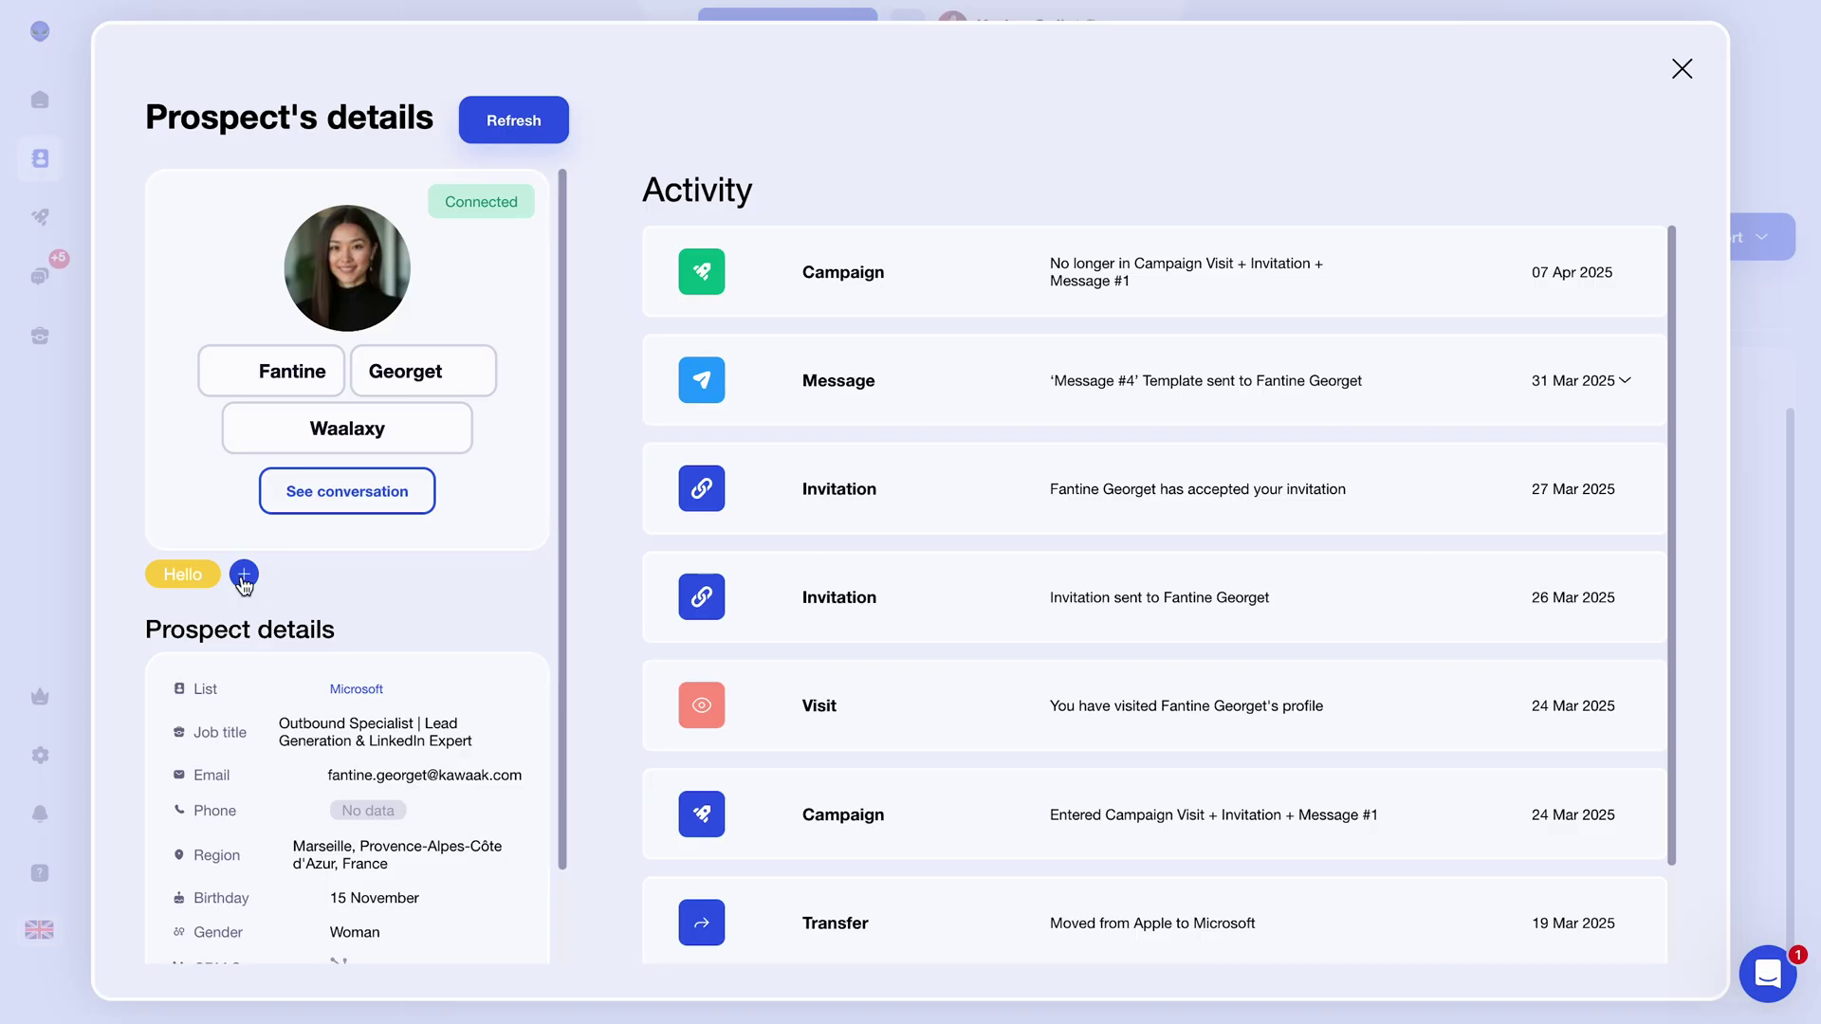
# Tag the prospect as Interested alongside her existing Hello tag.
pyautogui.click(244, 576)
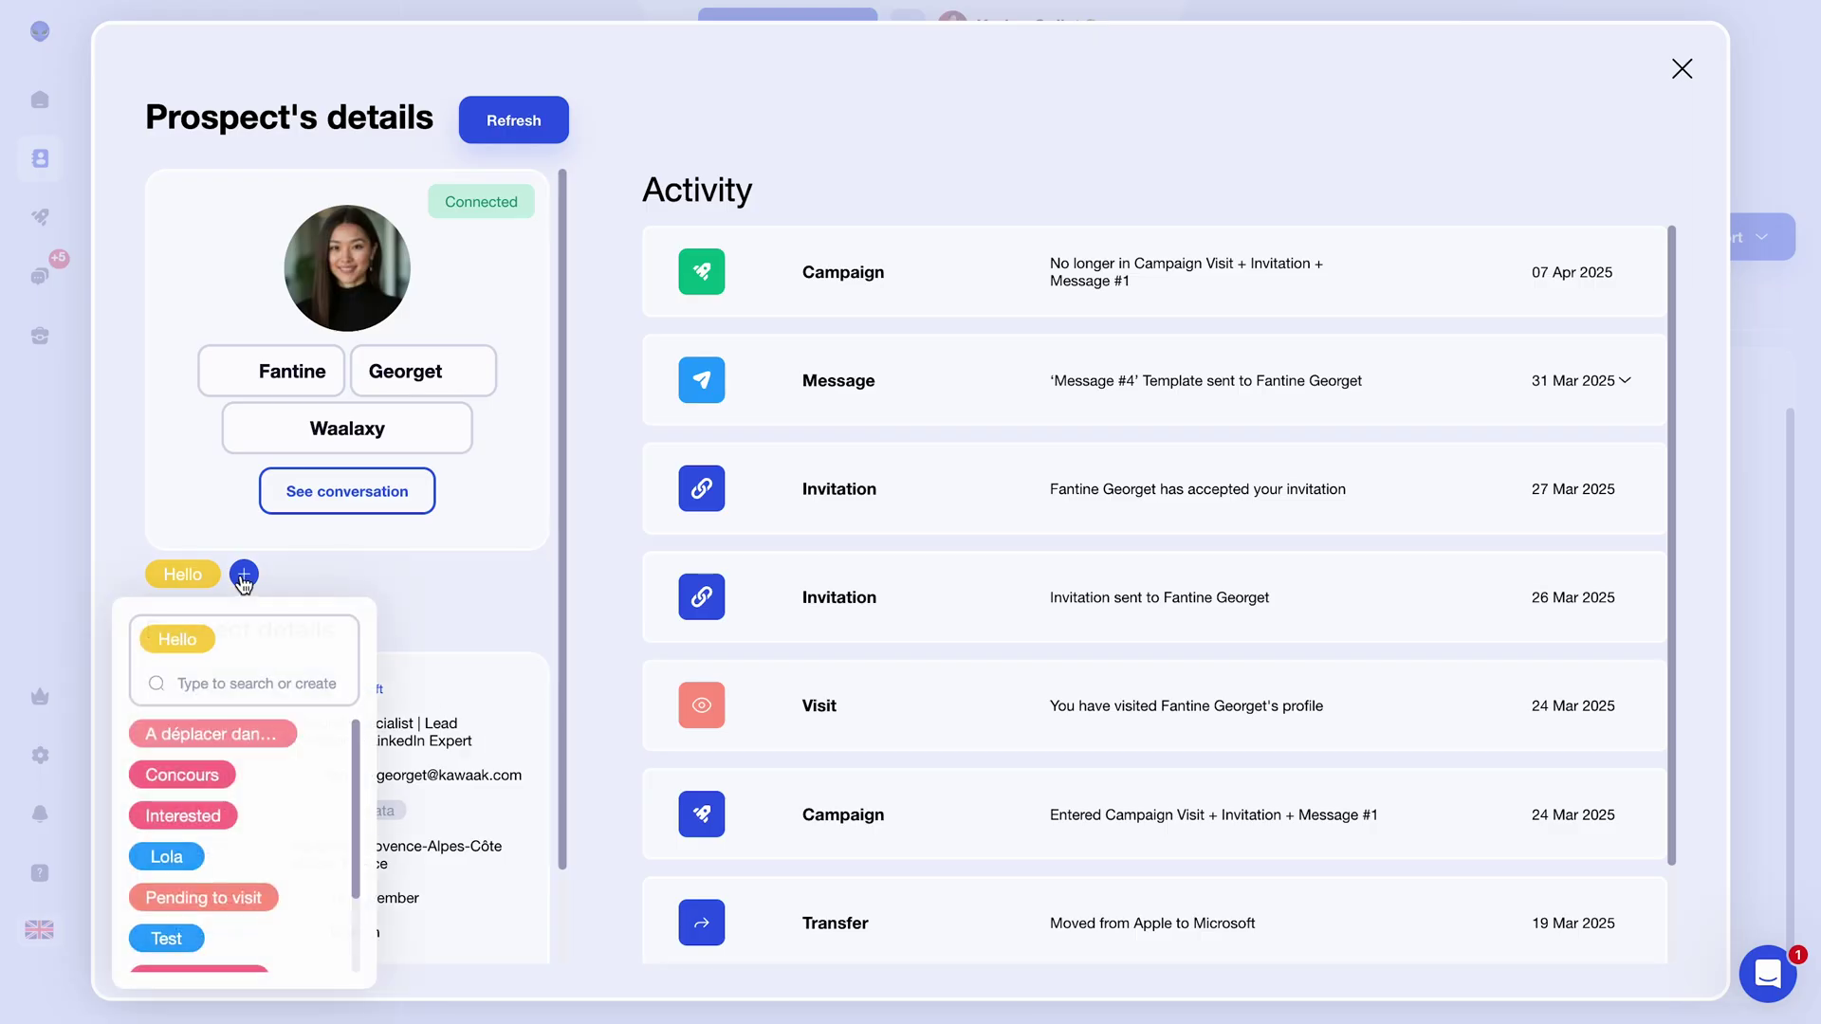
pyautogui.click(166, 816)
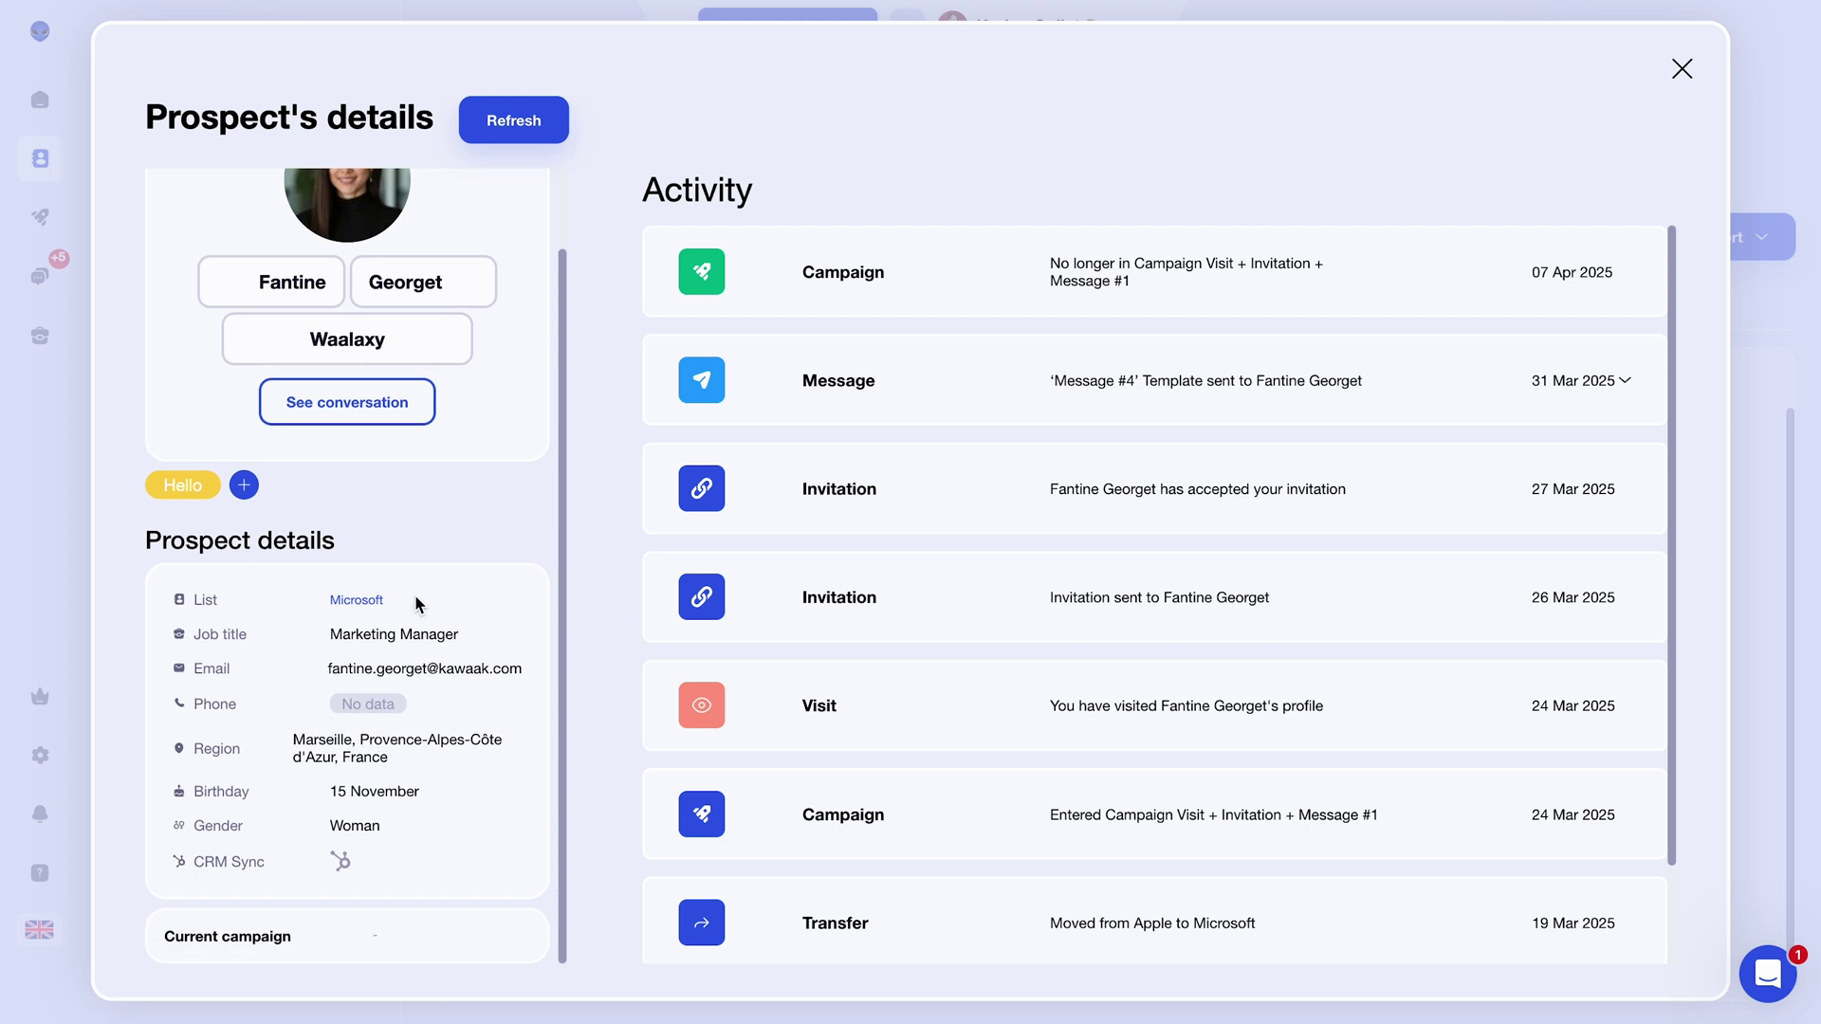
pyautogui.scroll(1, 521, 555)
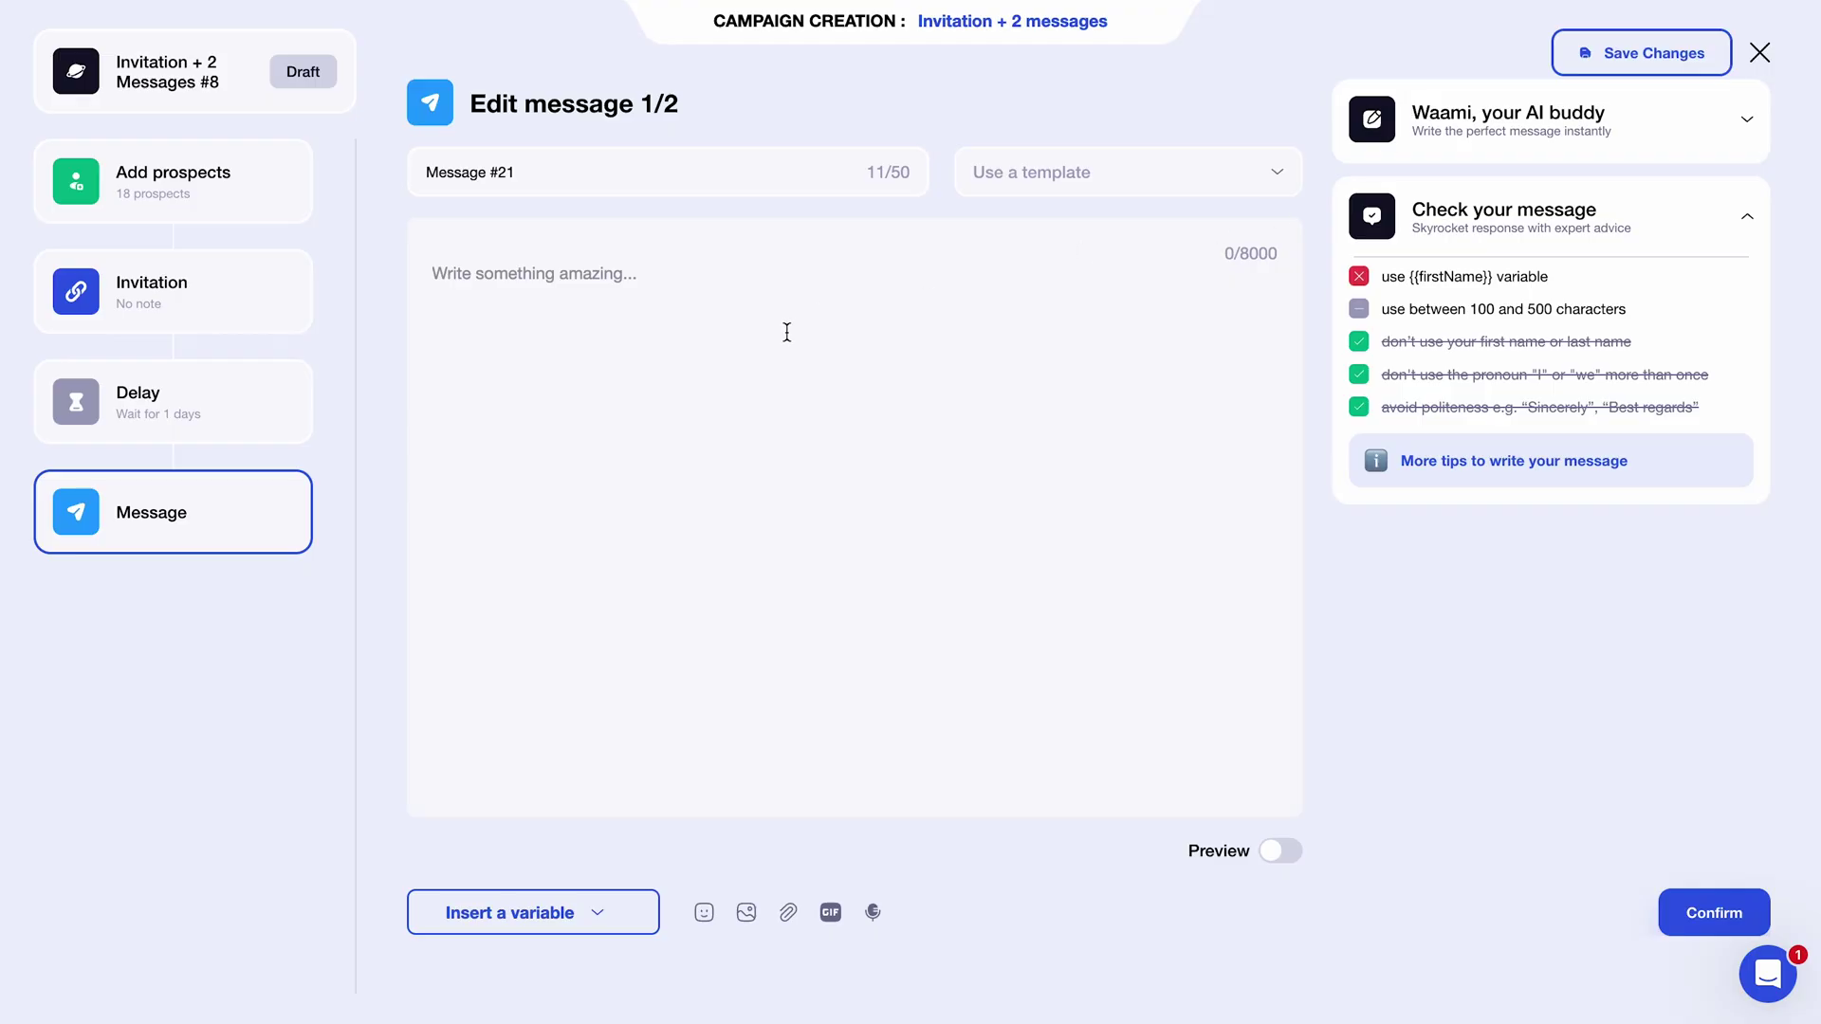
# Page through the message-writing tips and expand the Waami AI writing assistant.
pyautogui.click(1494, 462)
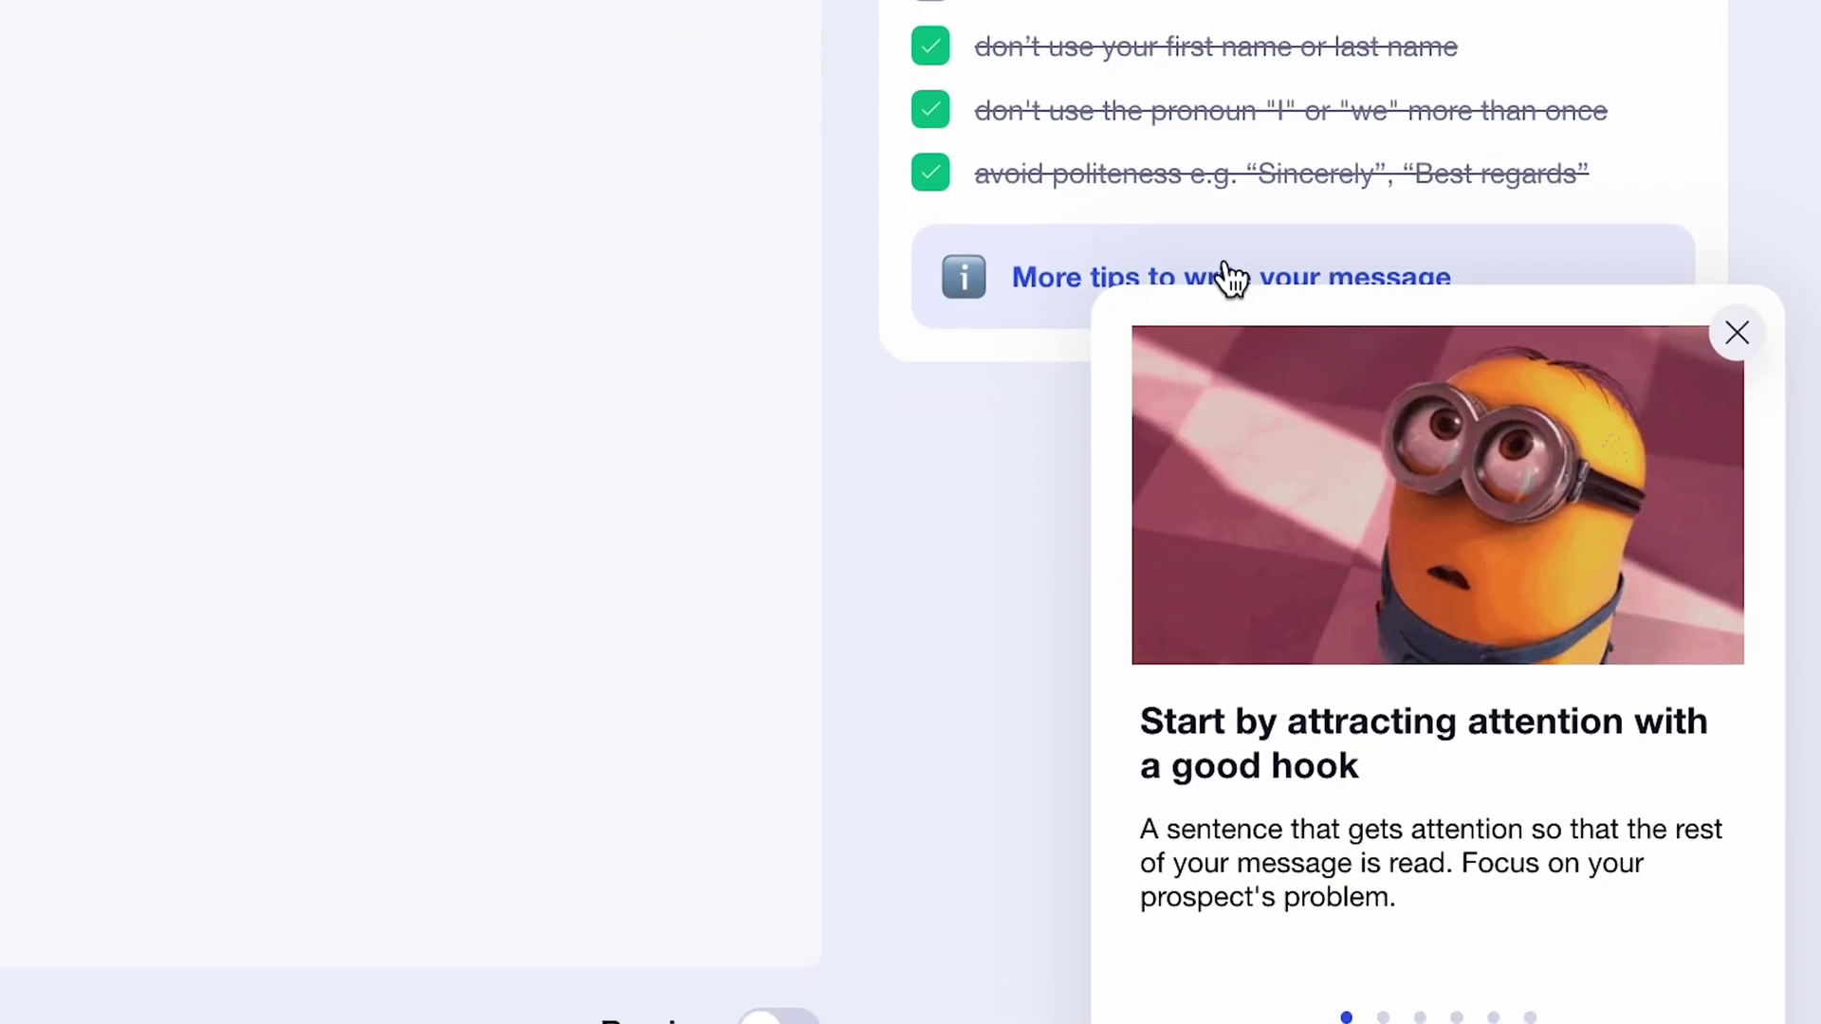
pyautogui.click(1443, 896)
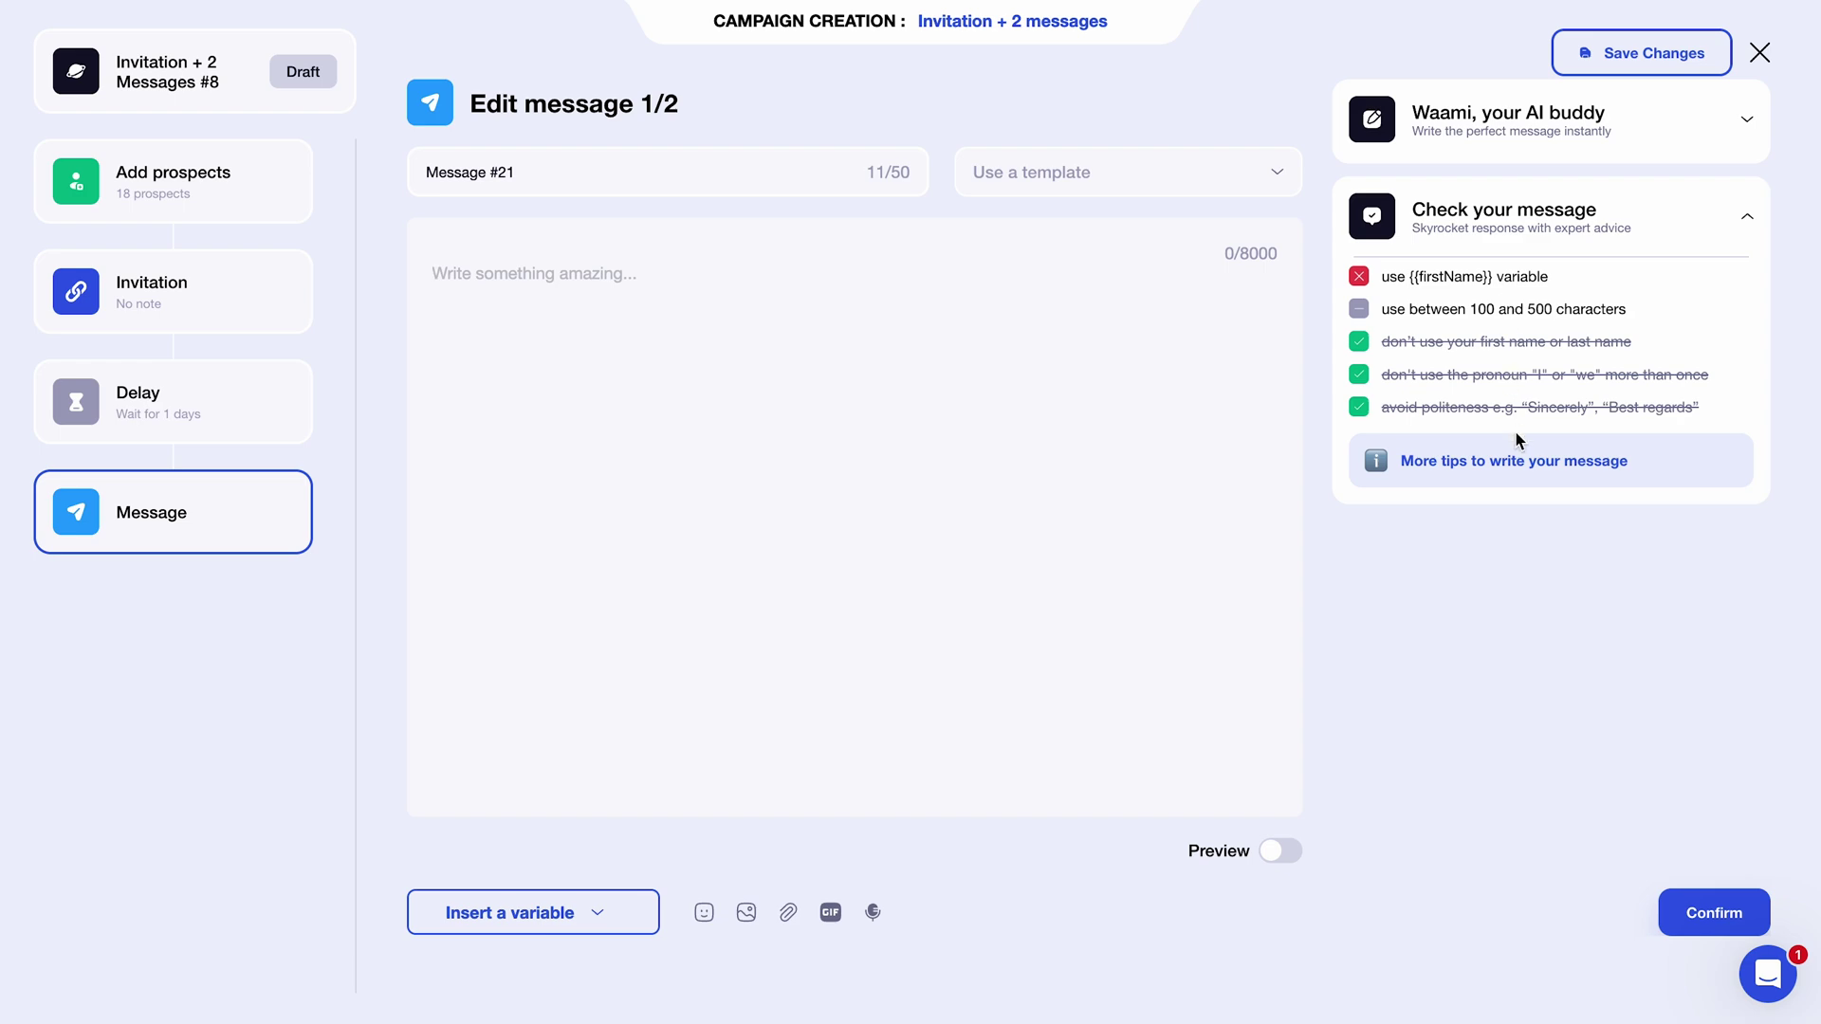
pyautogui.click(1299, 147)
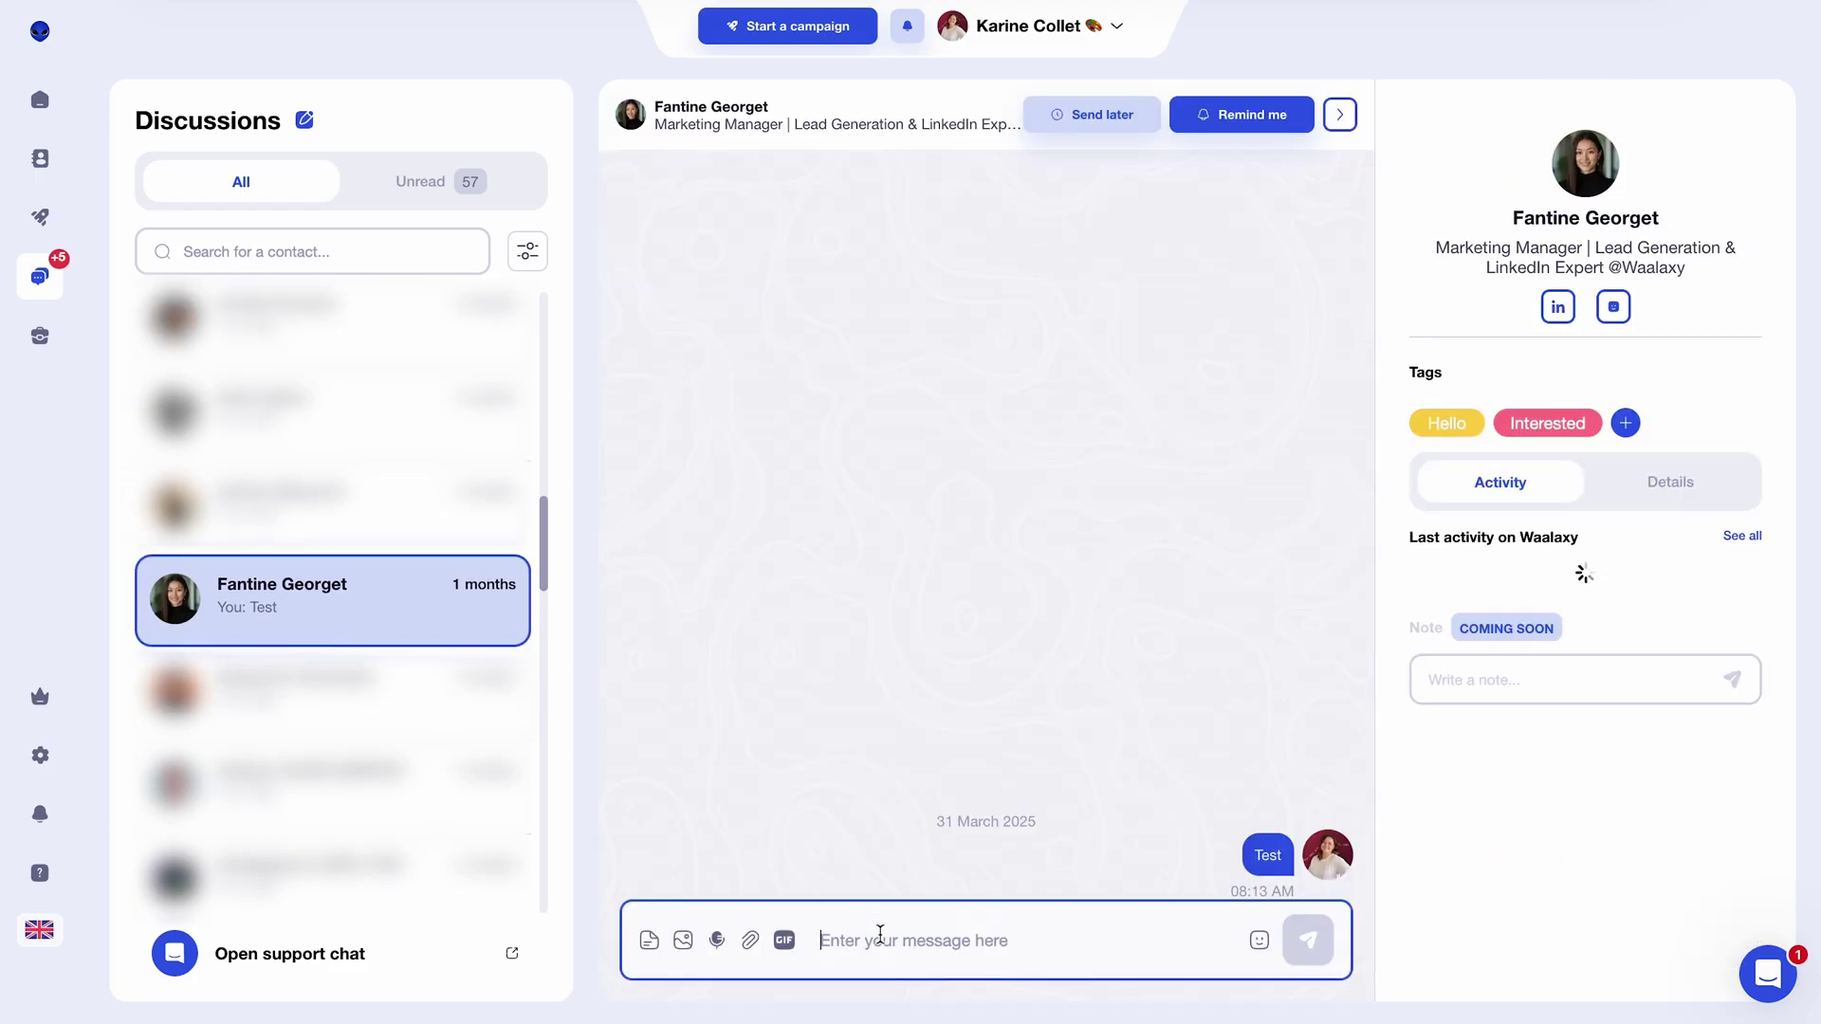
# Send 'Hey!', filter templates by Emails/Linkedin, allow LinkedIn access and get the extension.
pyautogui.write('Hey!')
pyautogui.press('Return')
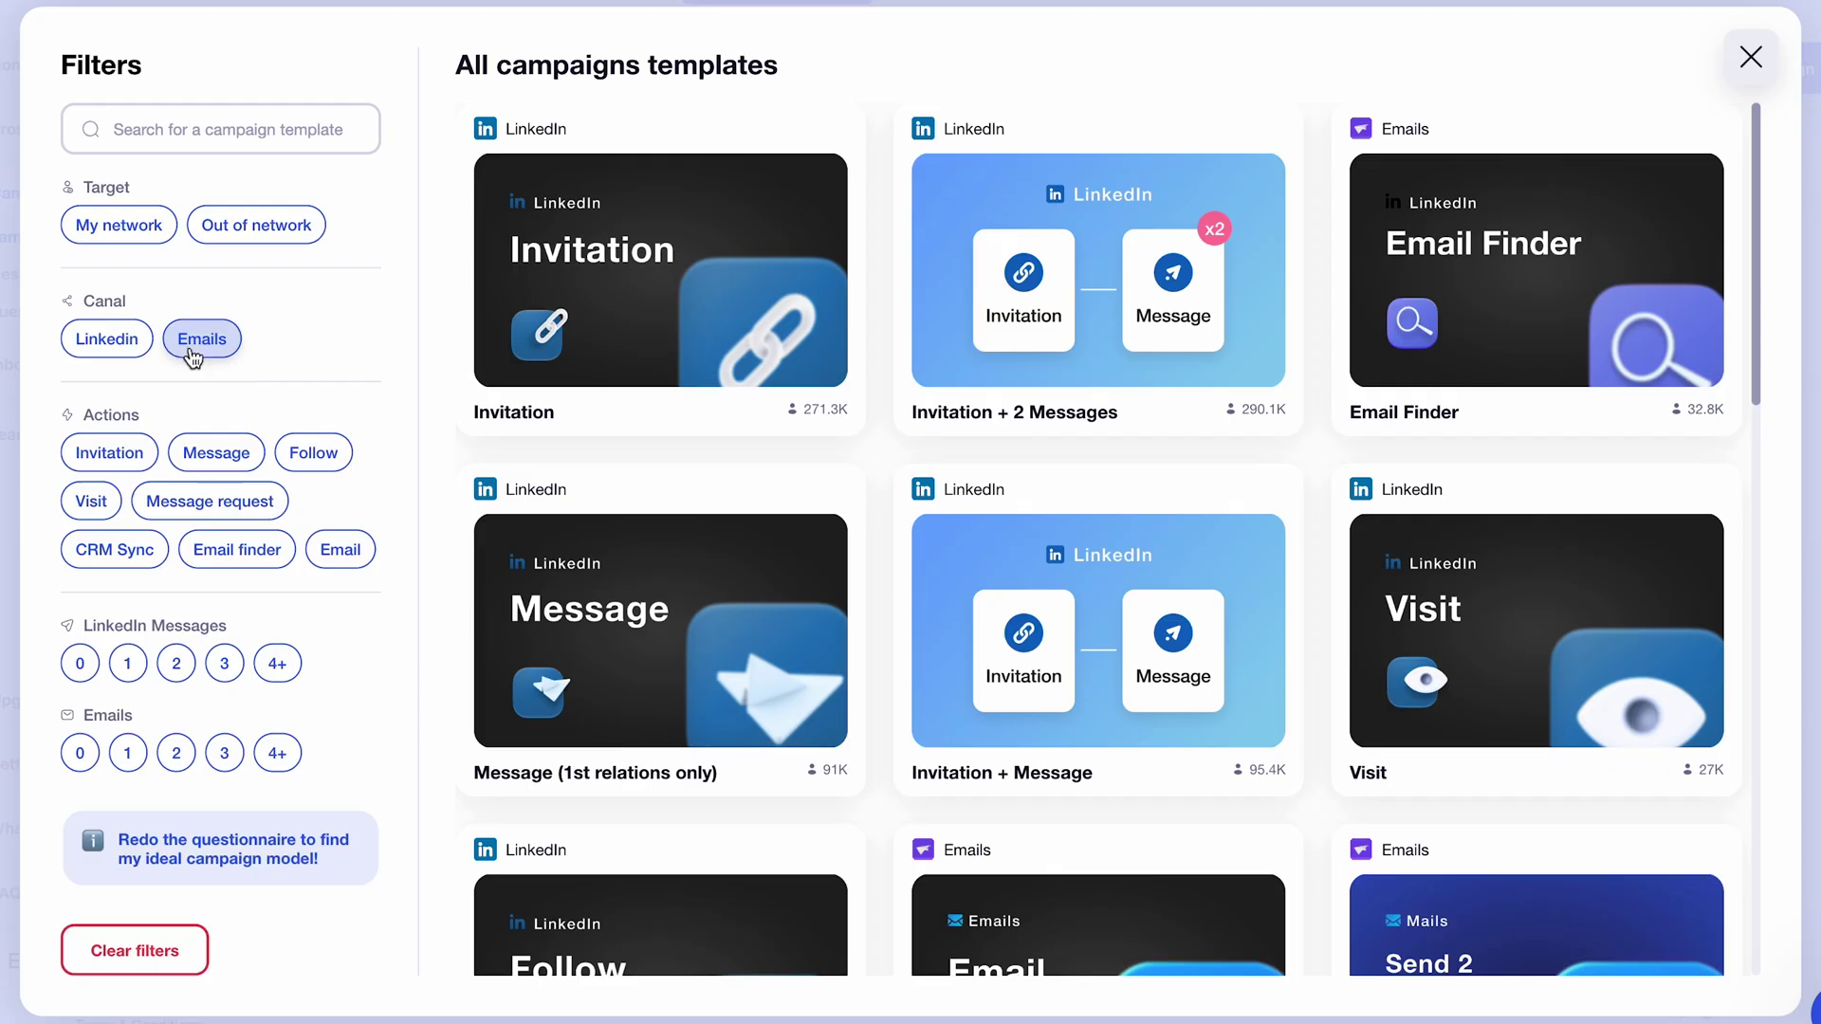
pyautogui.click(190, 351)
pyautogui.click(115, 352)
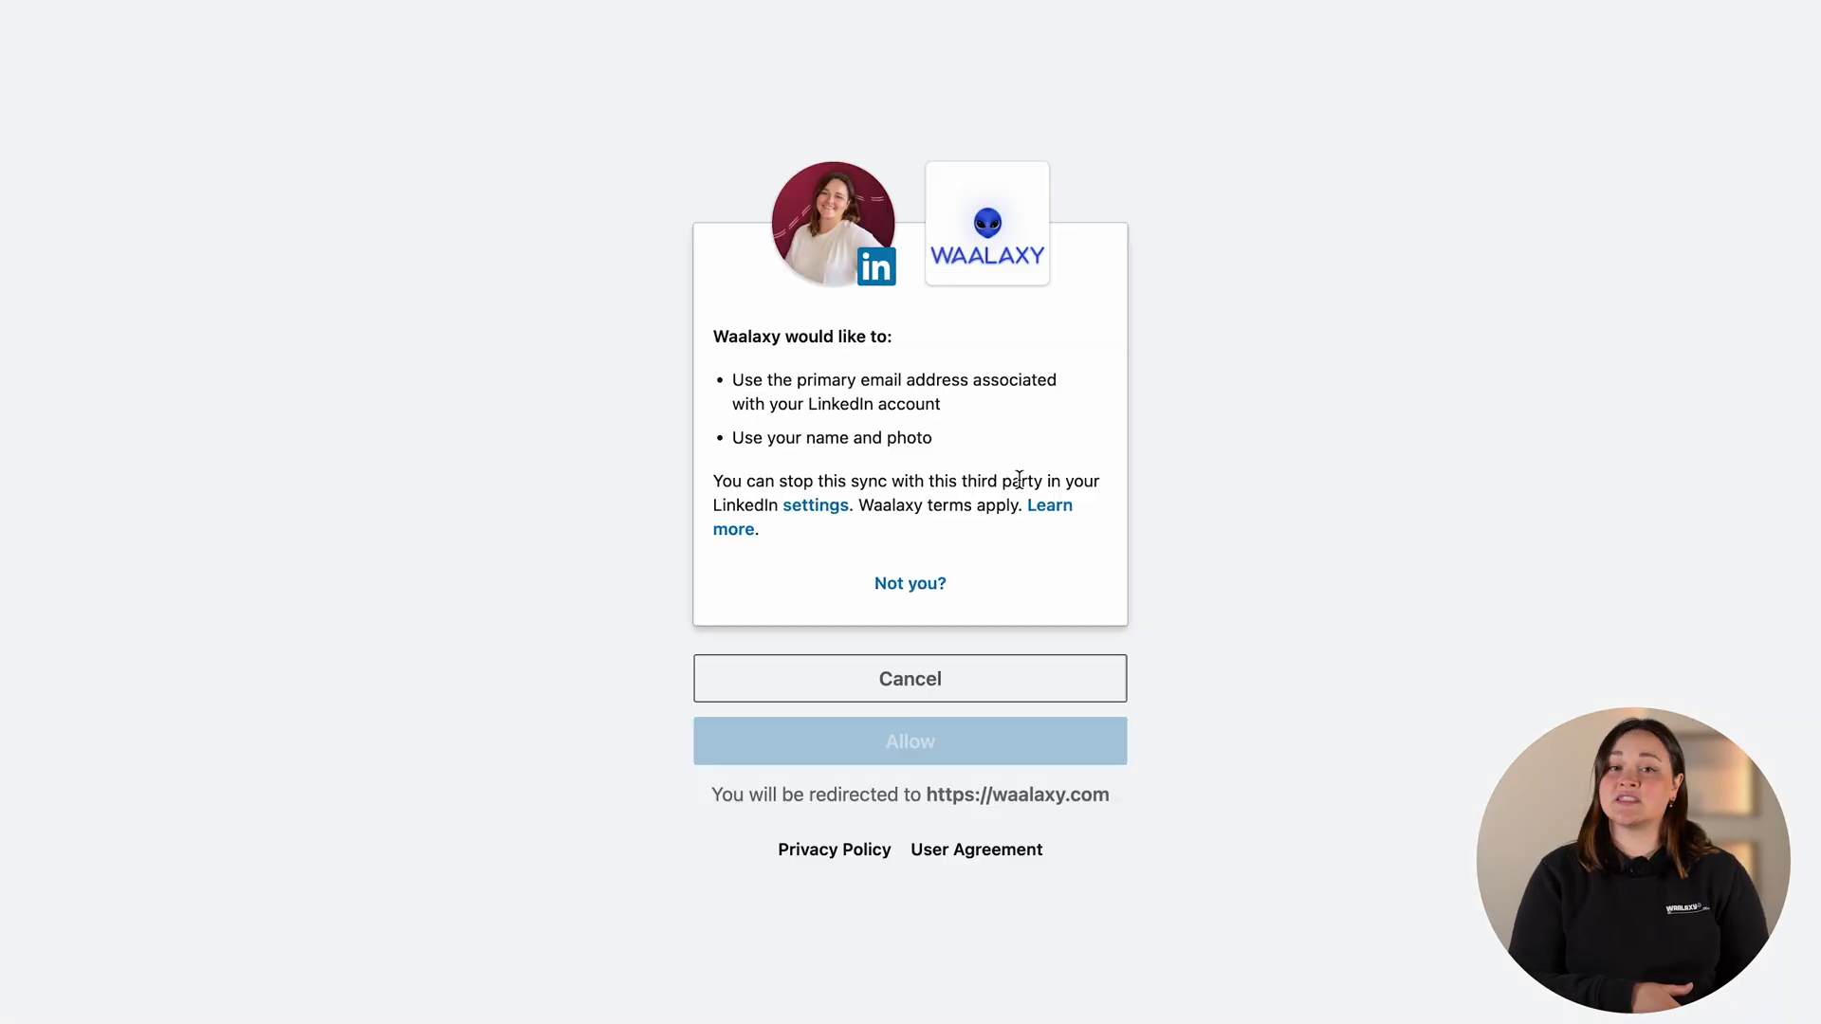
pyautogui.click(956, 754)
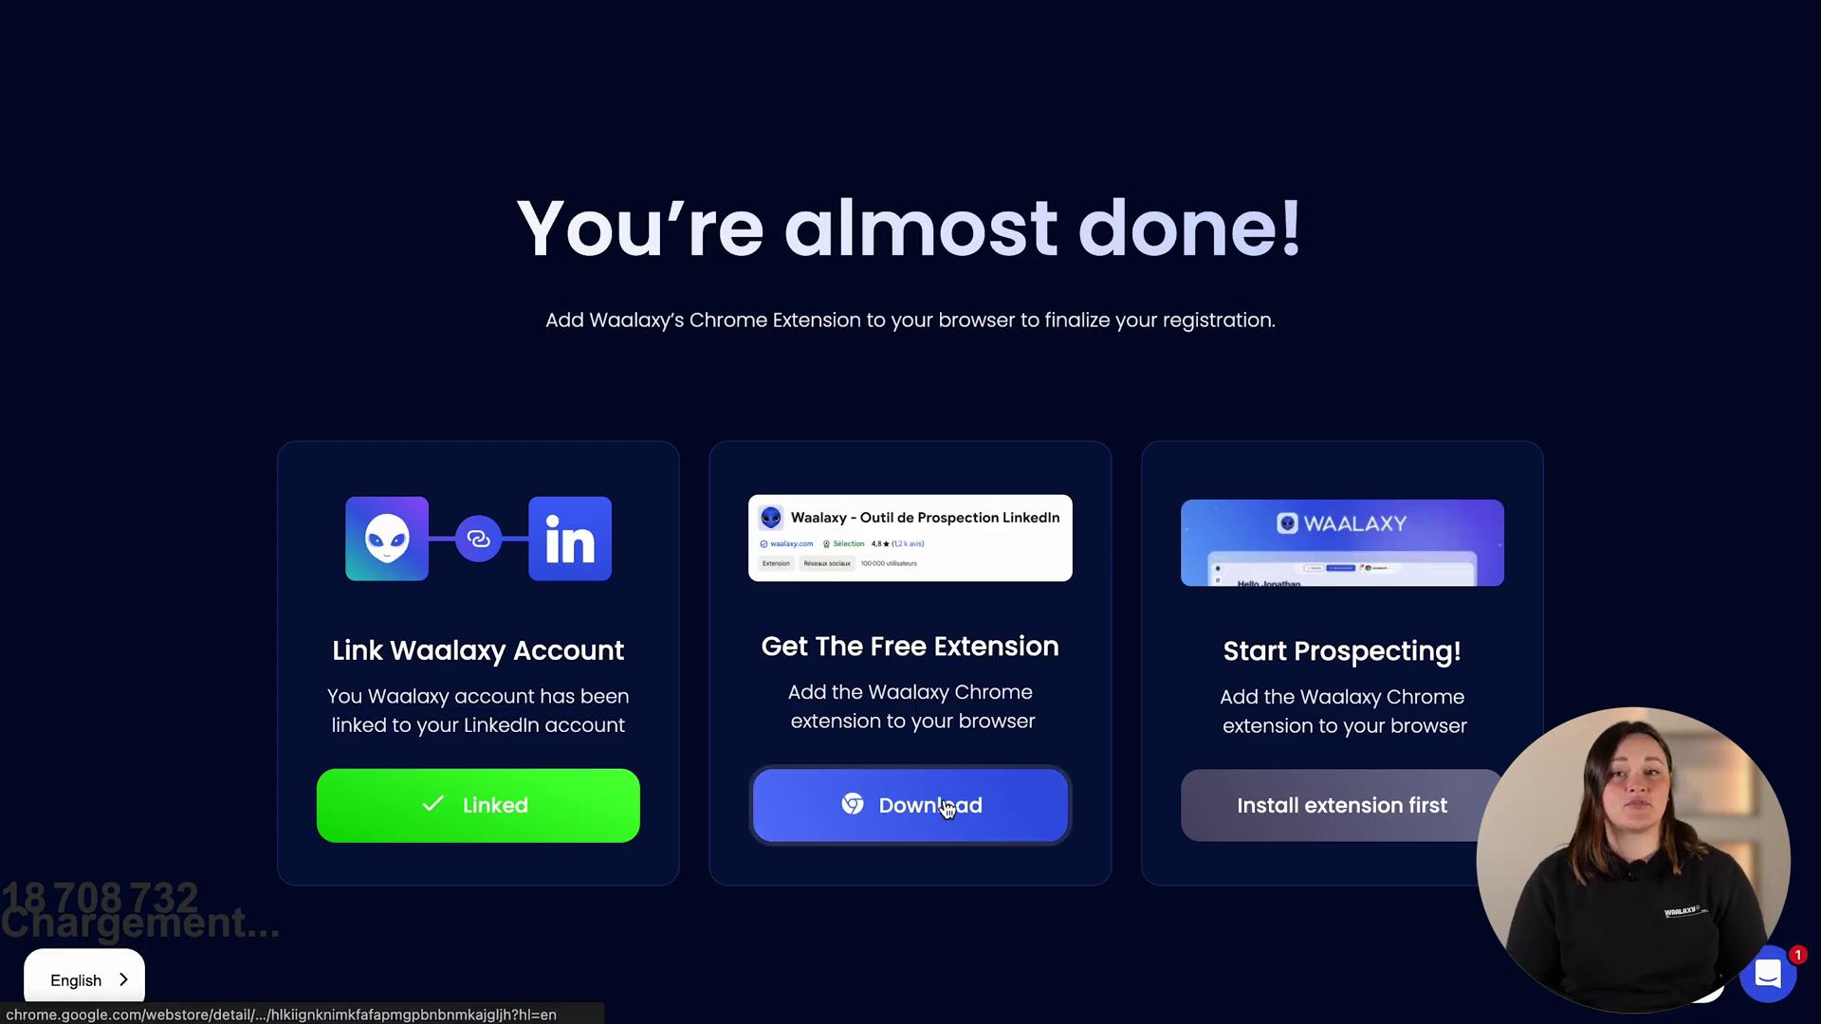
pyautogui.click(947, 808)
# Add the Waalaxy LinkedIn Automation Tool to Chrome and confirm 'Ajouter l'extension'.
pyautogui.click(1417, 193)
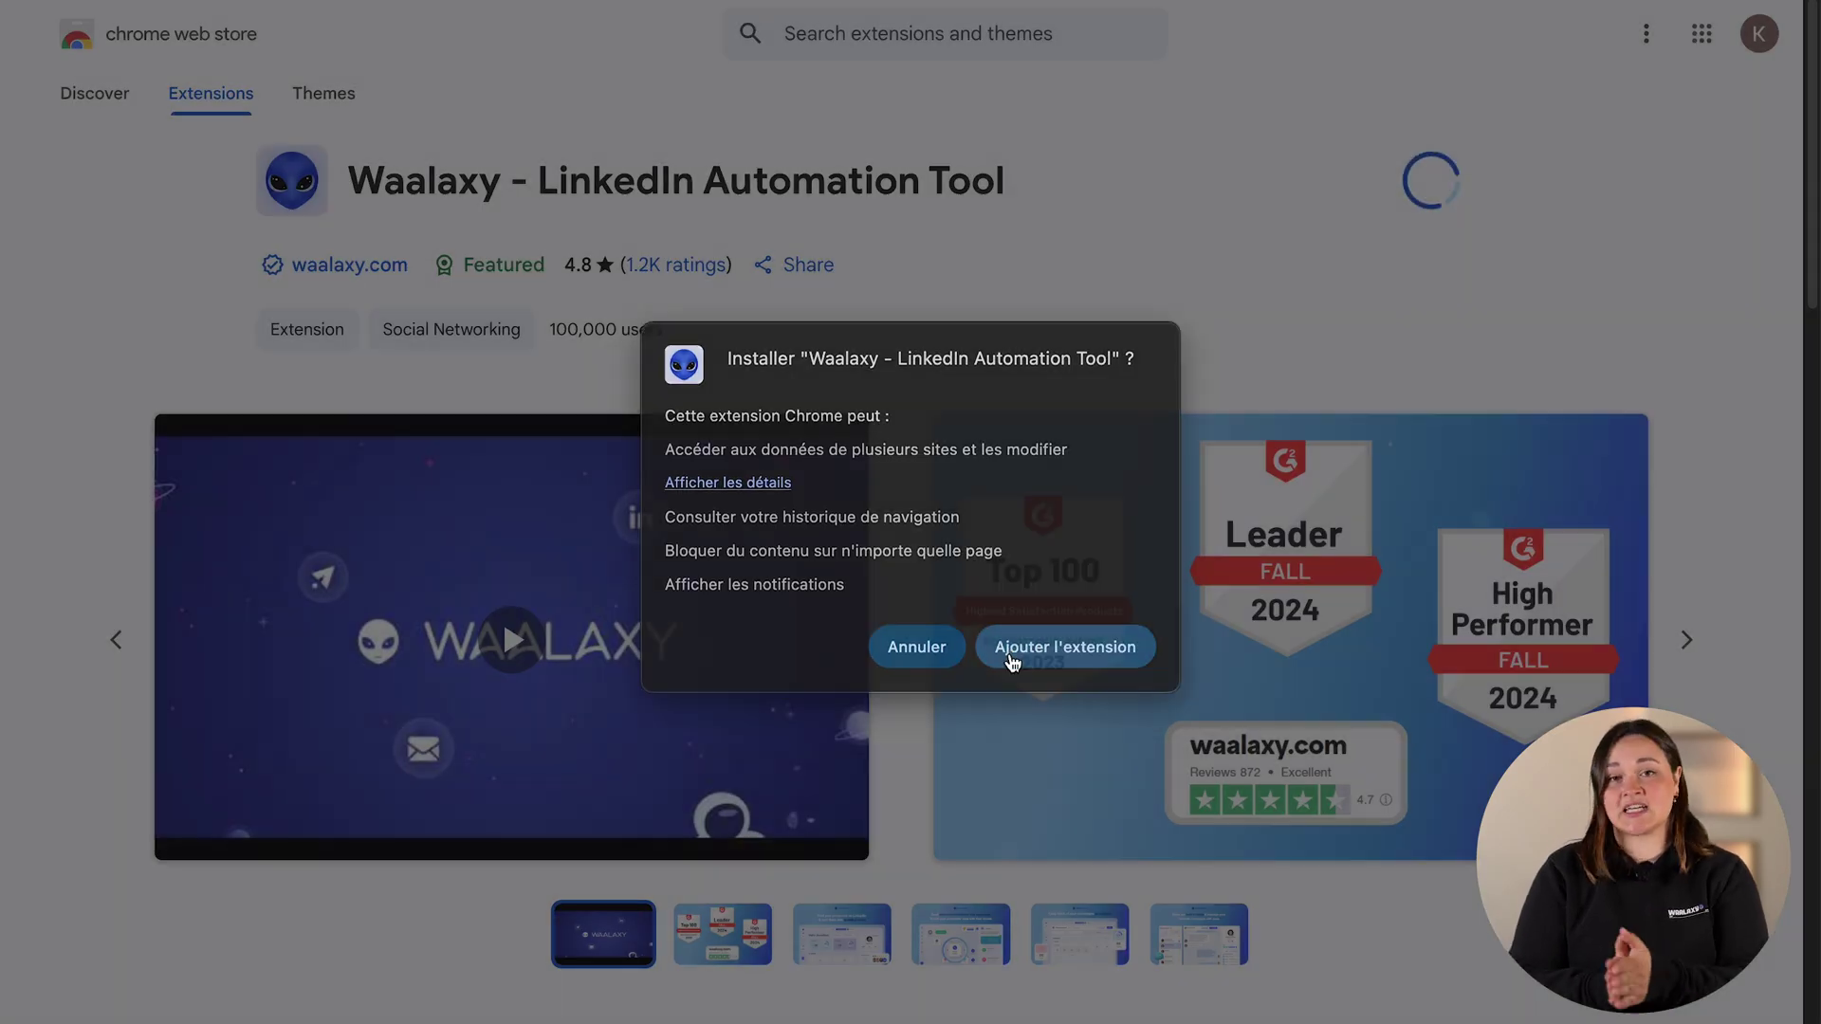
pyautogui.click(1012, 658)
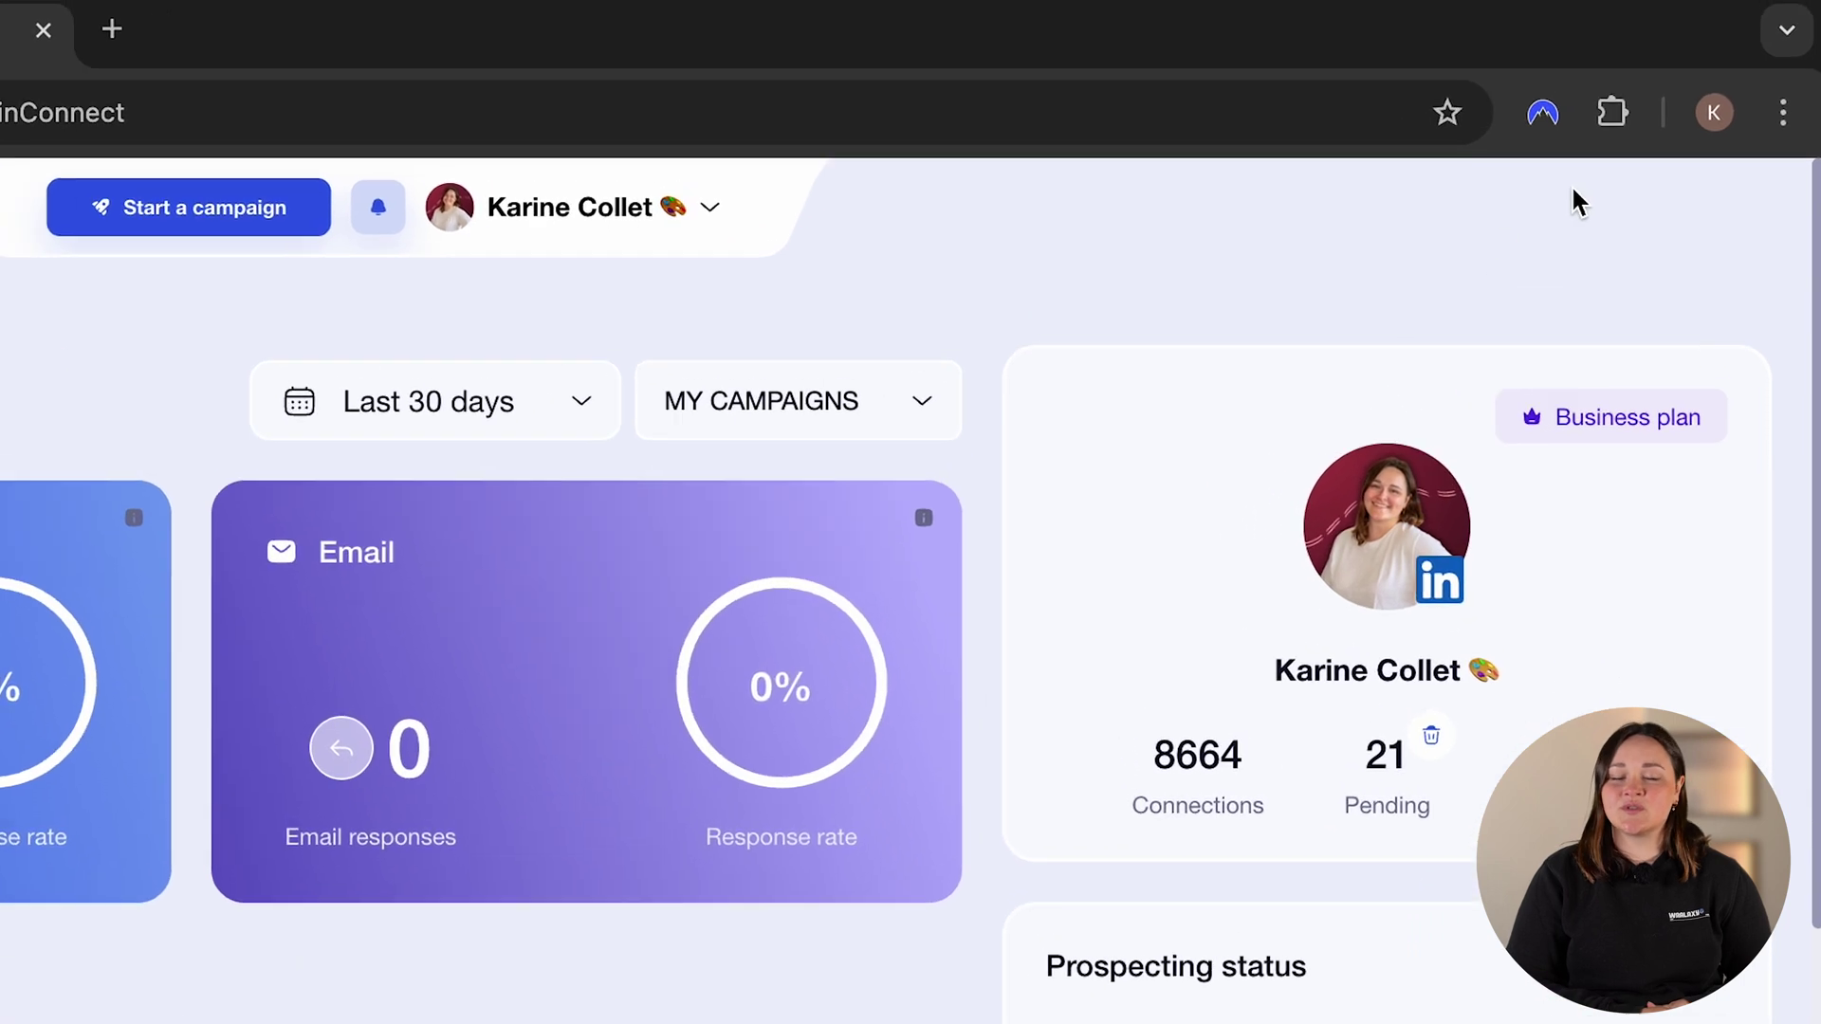
# Pin the Waalaxy extension to Chrome's toolbar and open its popup.
pyautogui.click(1609, 117)
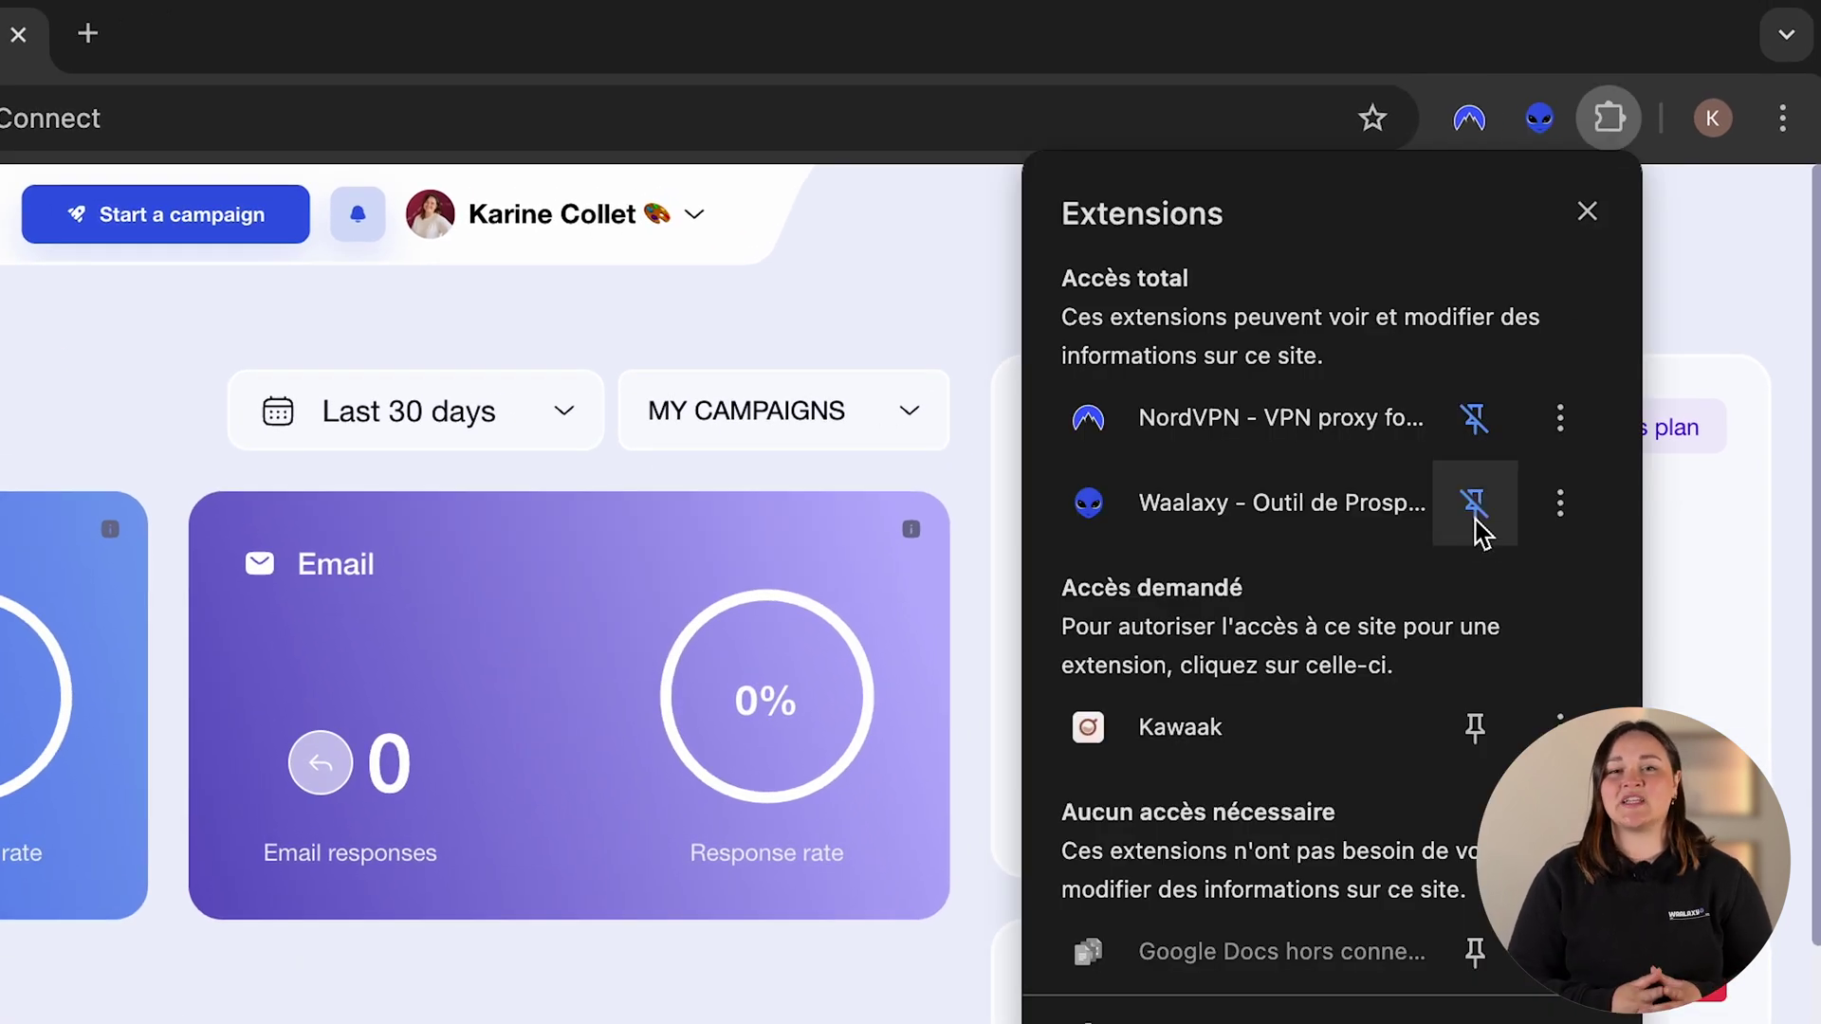
pyautogui.click(1541, 119)
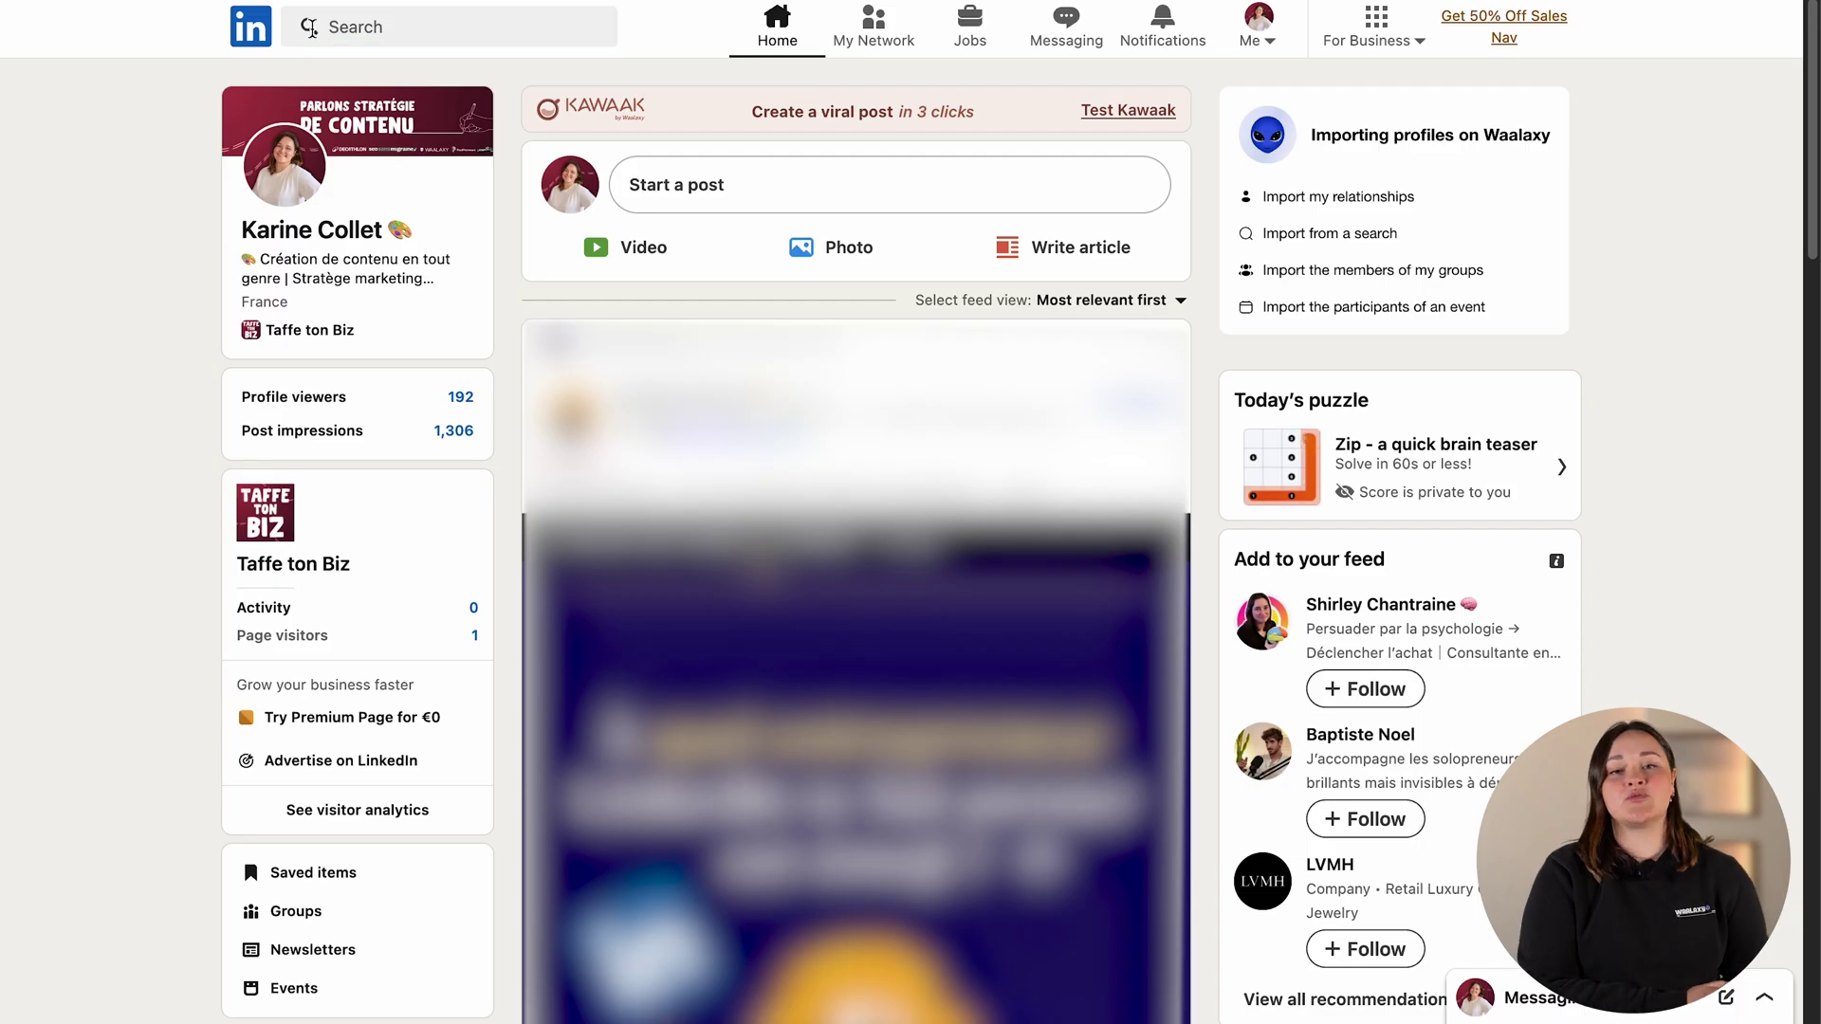
# Search LinkedIn People and apply a job title keyword through All filters.
pyautogui.click(306, 28)
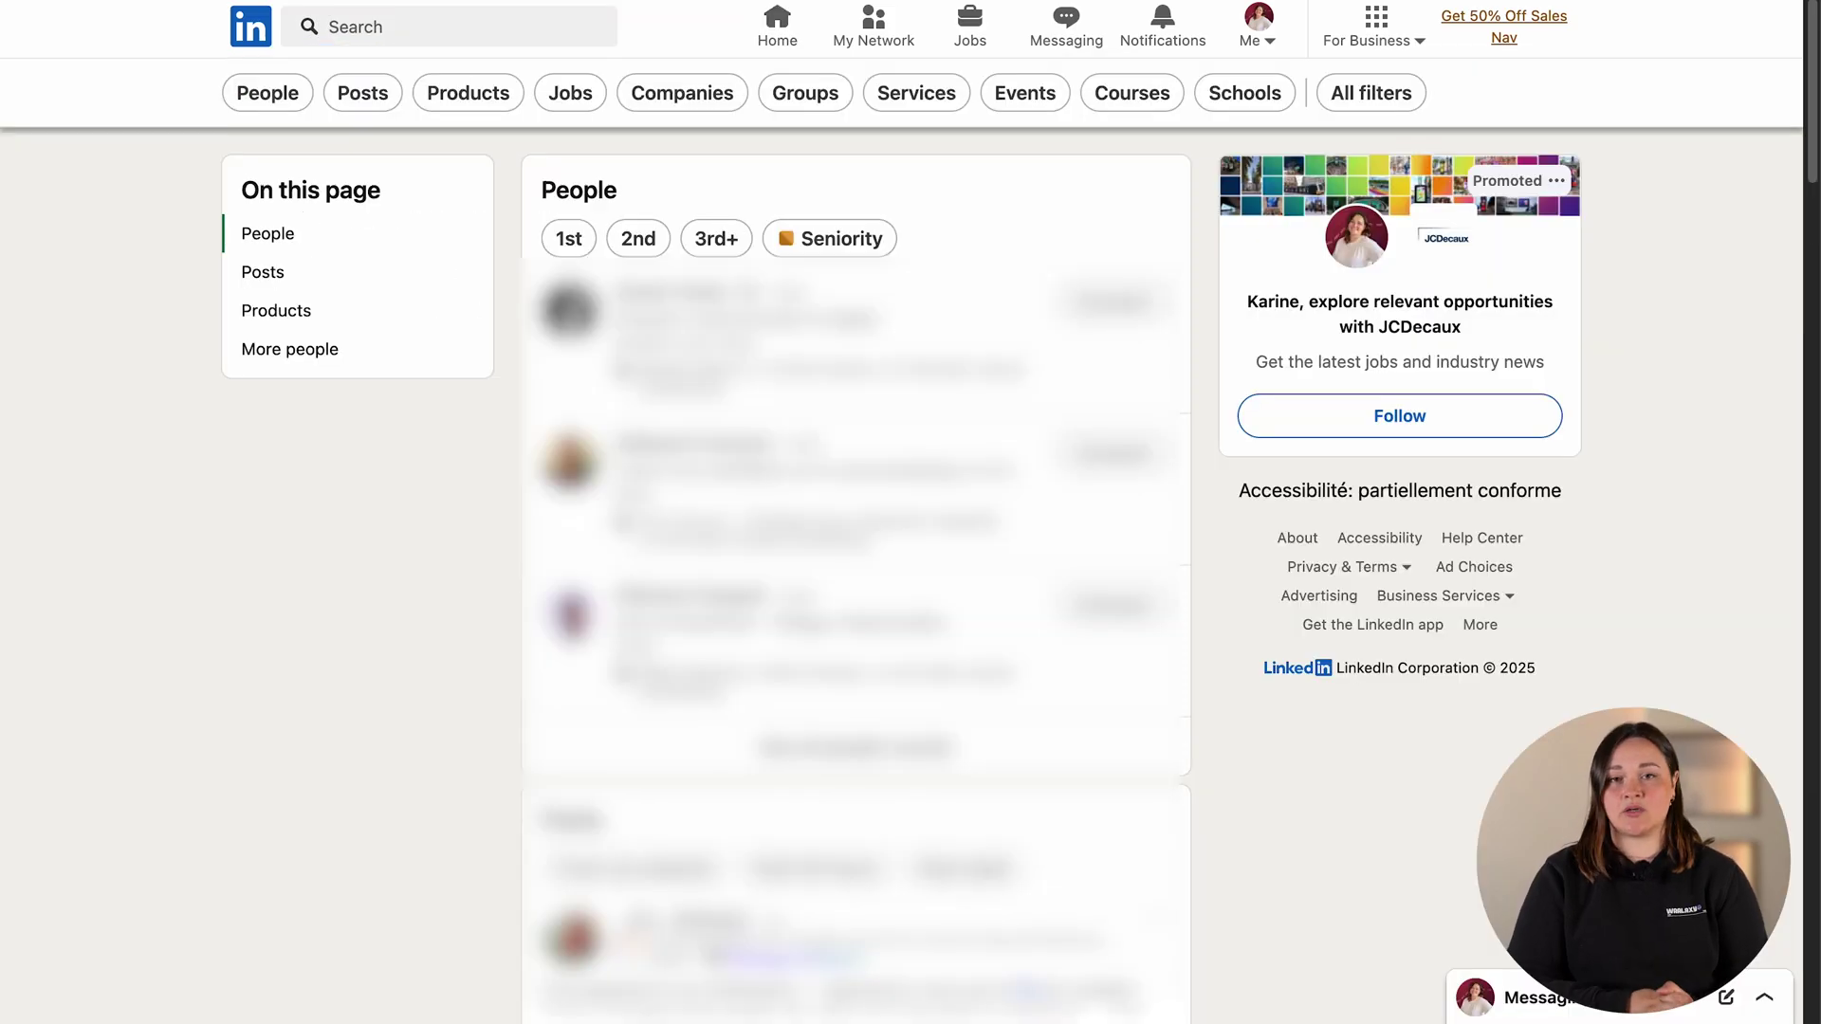
pyautogui.click(271, 96)
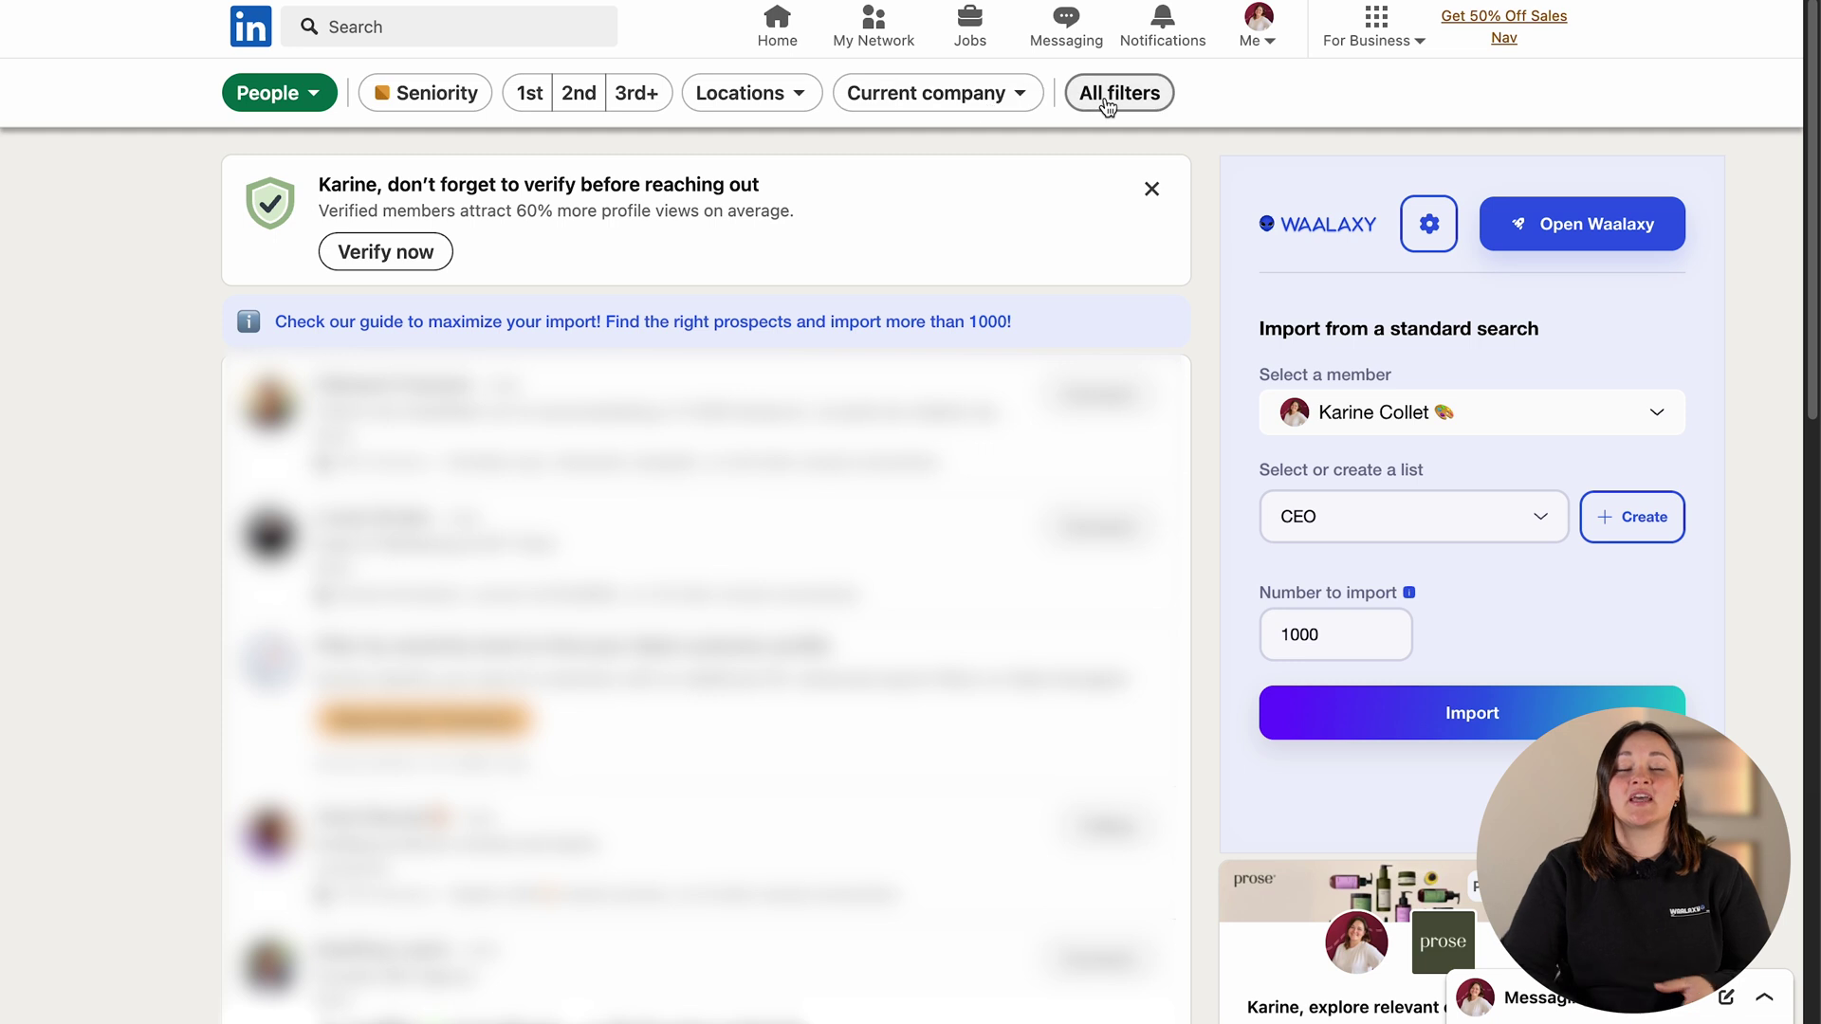
pyautogui.click(1104, 102)
pyautogui.scroll(-10, 1390, 573)
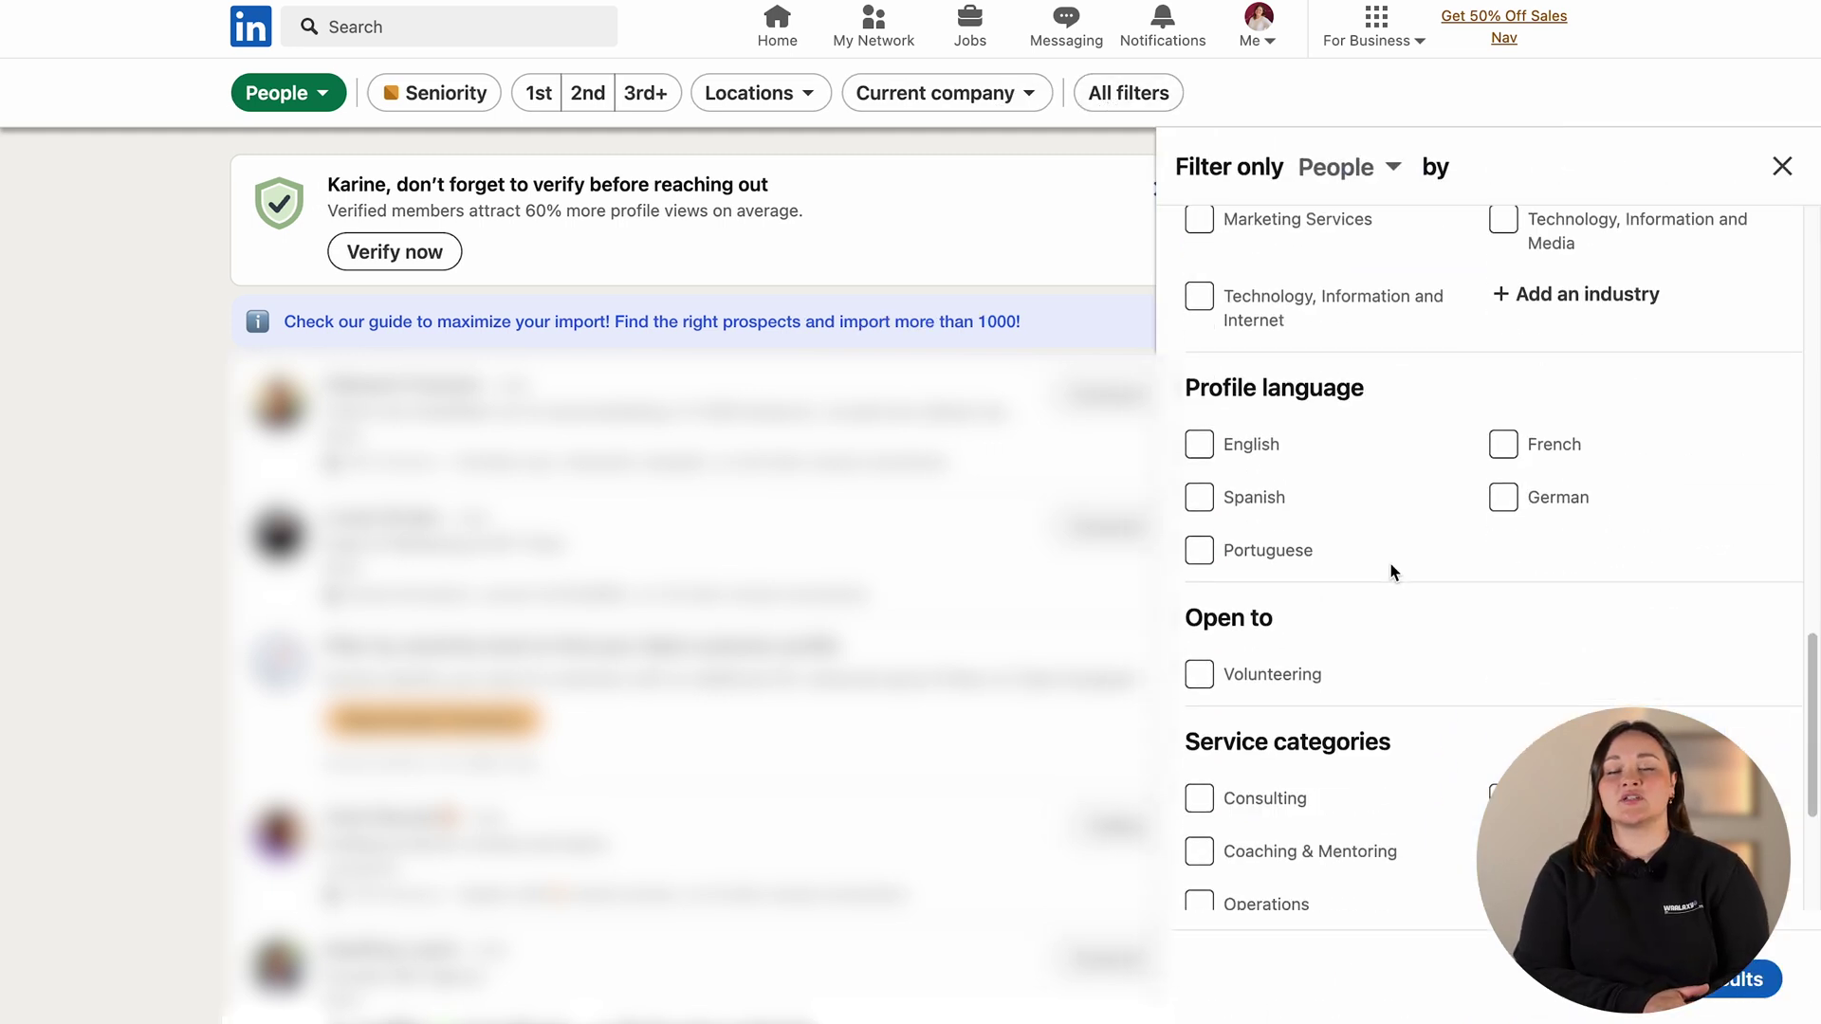
pyautogui.scroll(-3, 1391, 572)
pyautogui.click(1266, 795)
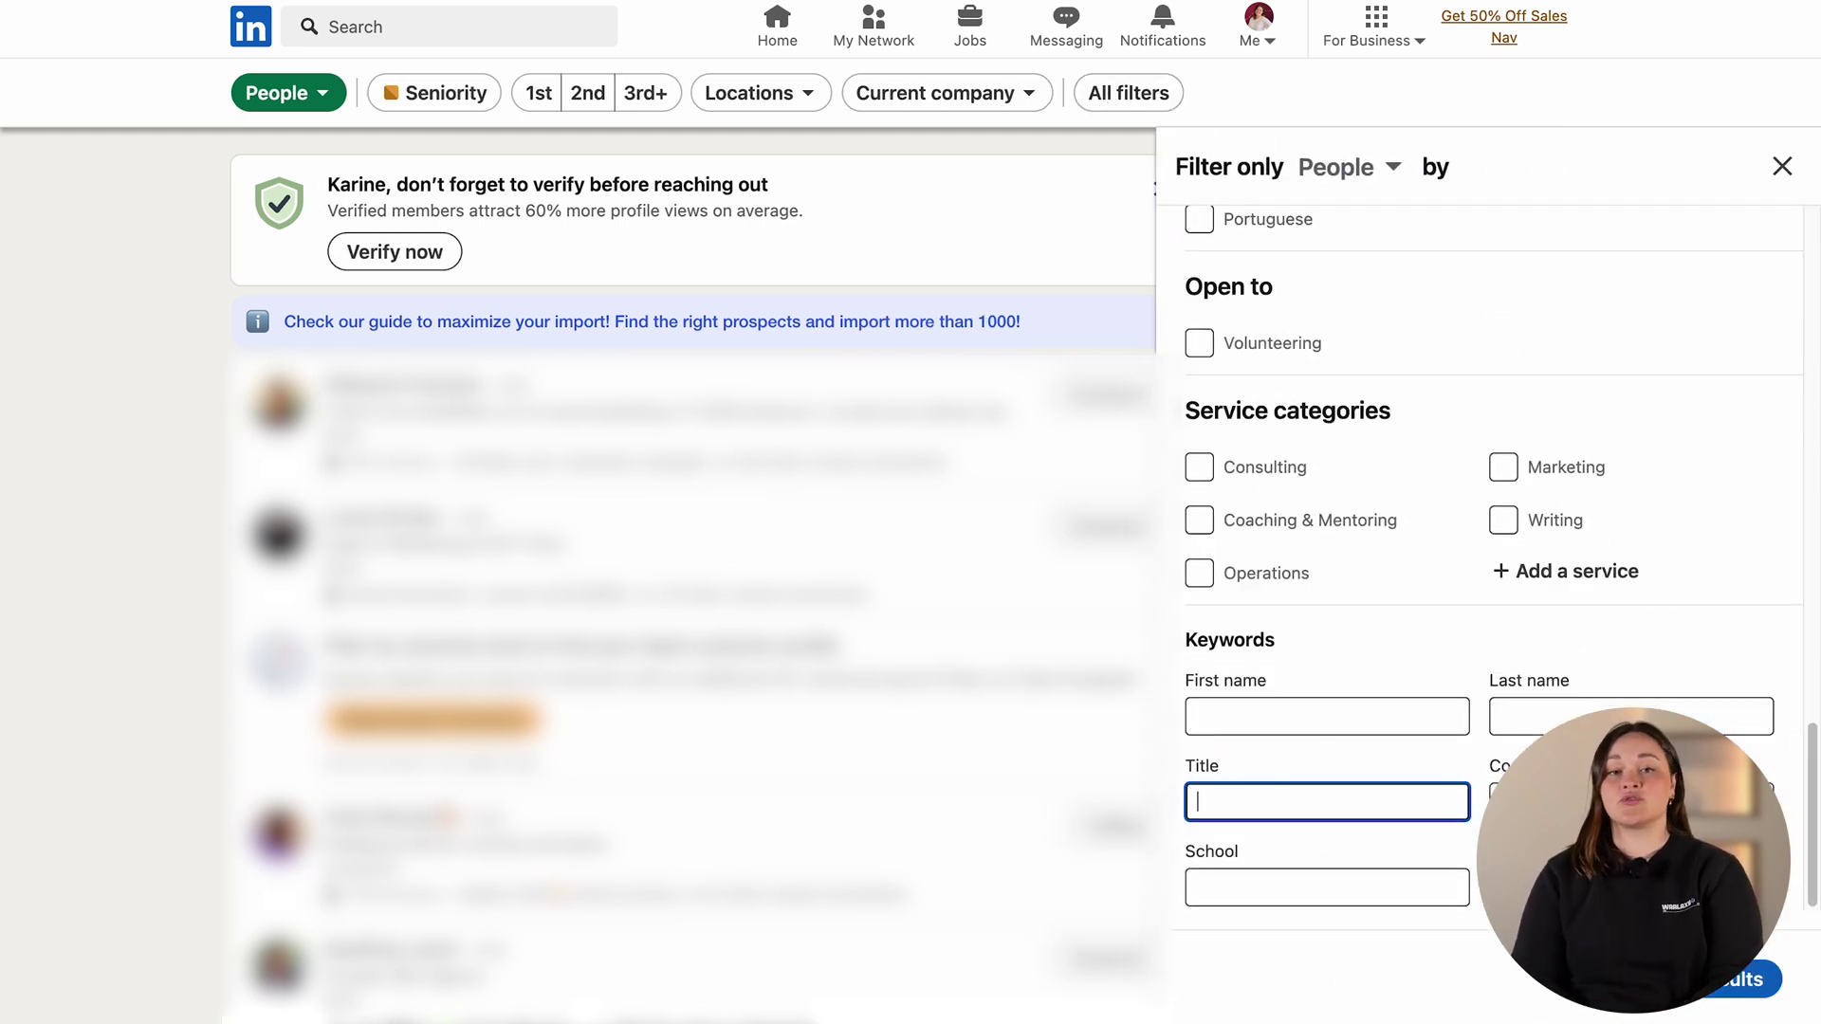
pyautogui.write('ceo')
pyautogui.press('Return')
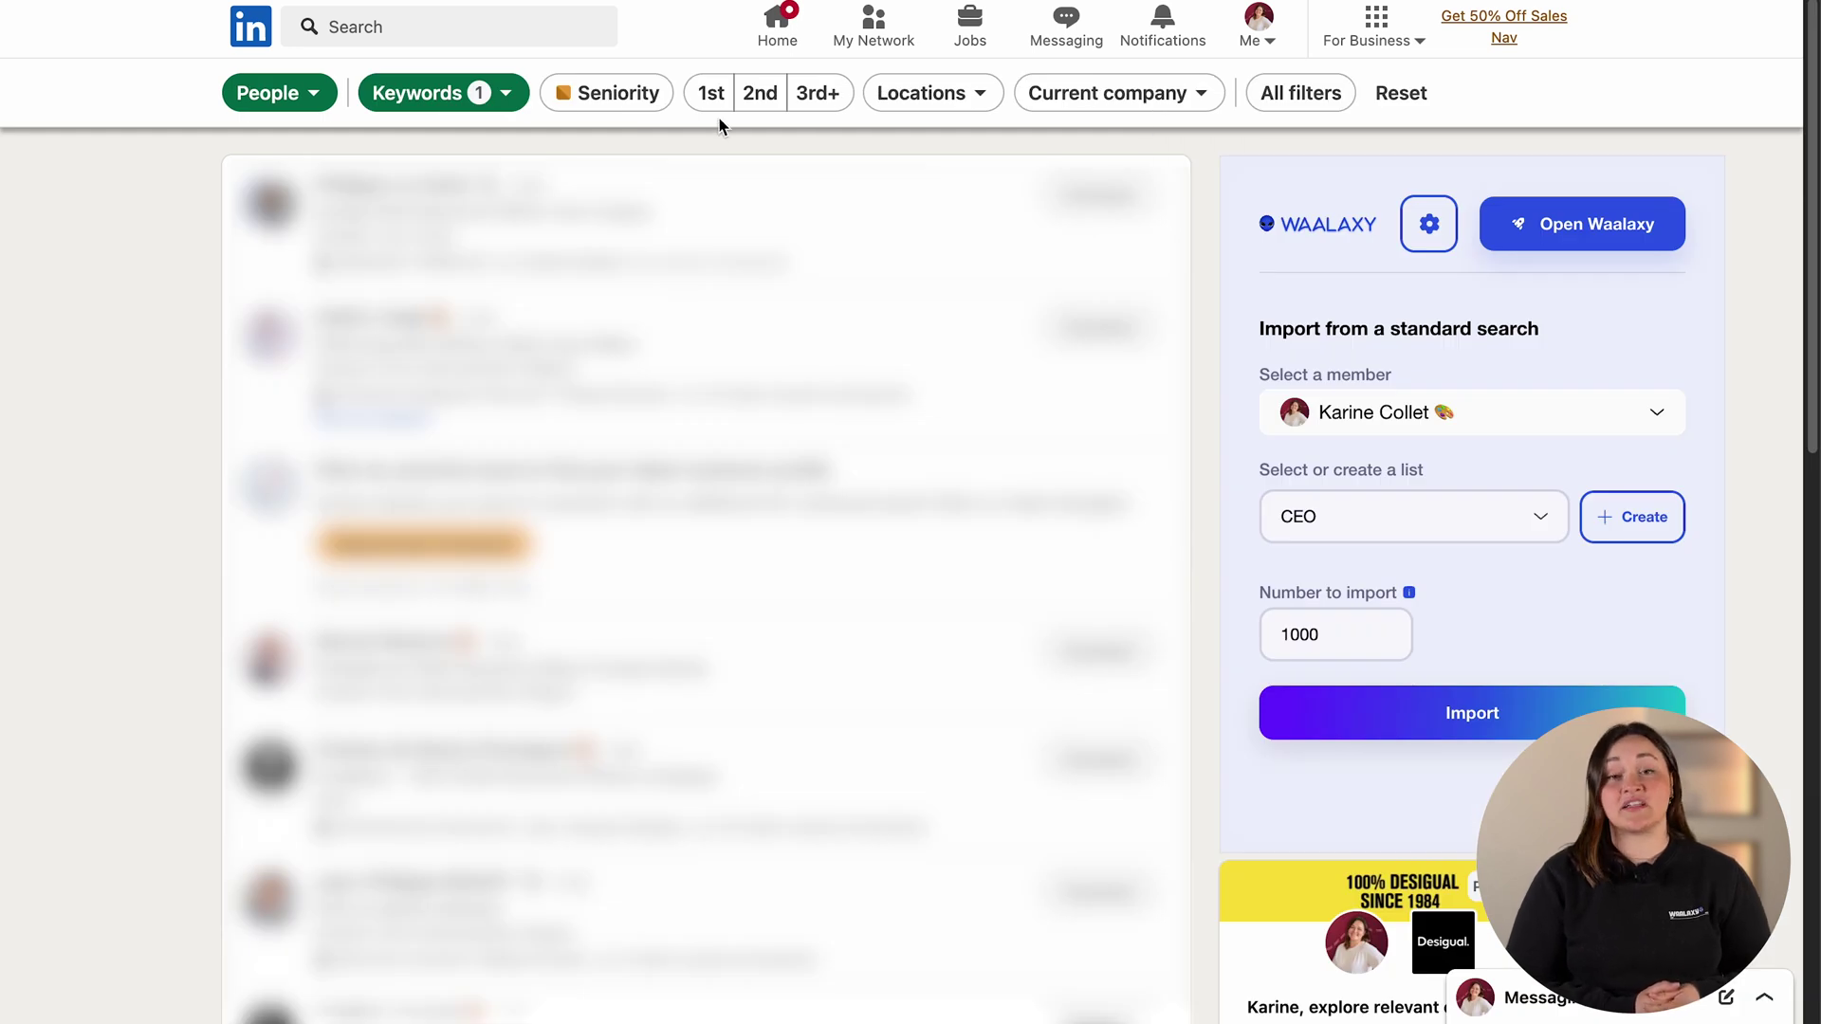
# Narrow the results to 2nd-degree connections located in Paris.
pyautogui.click(760, 92)
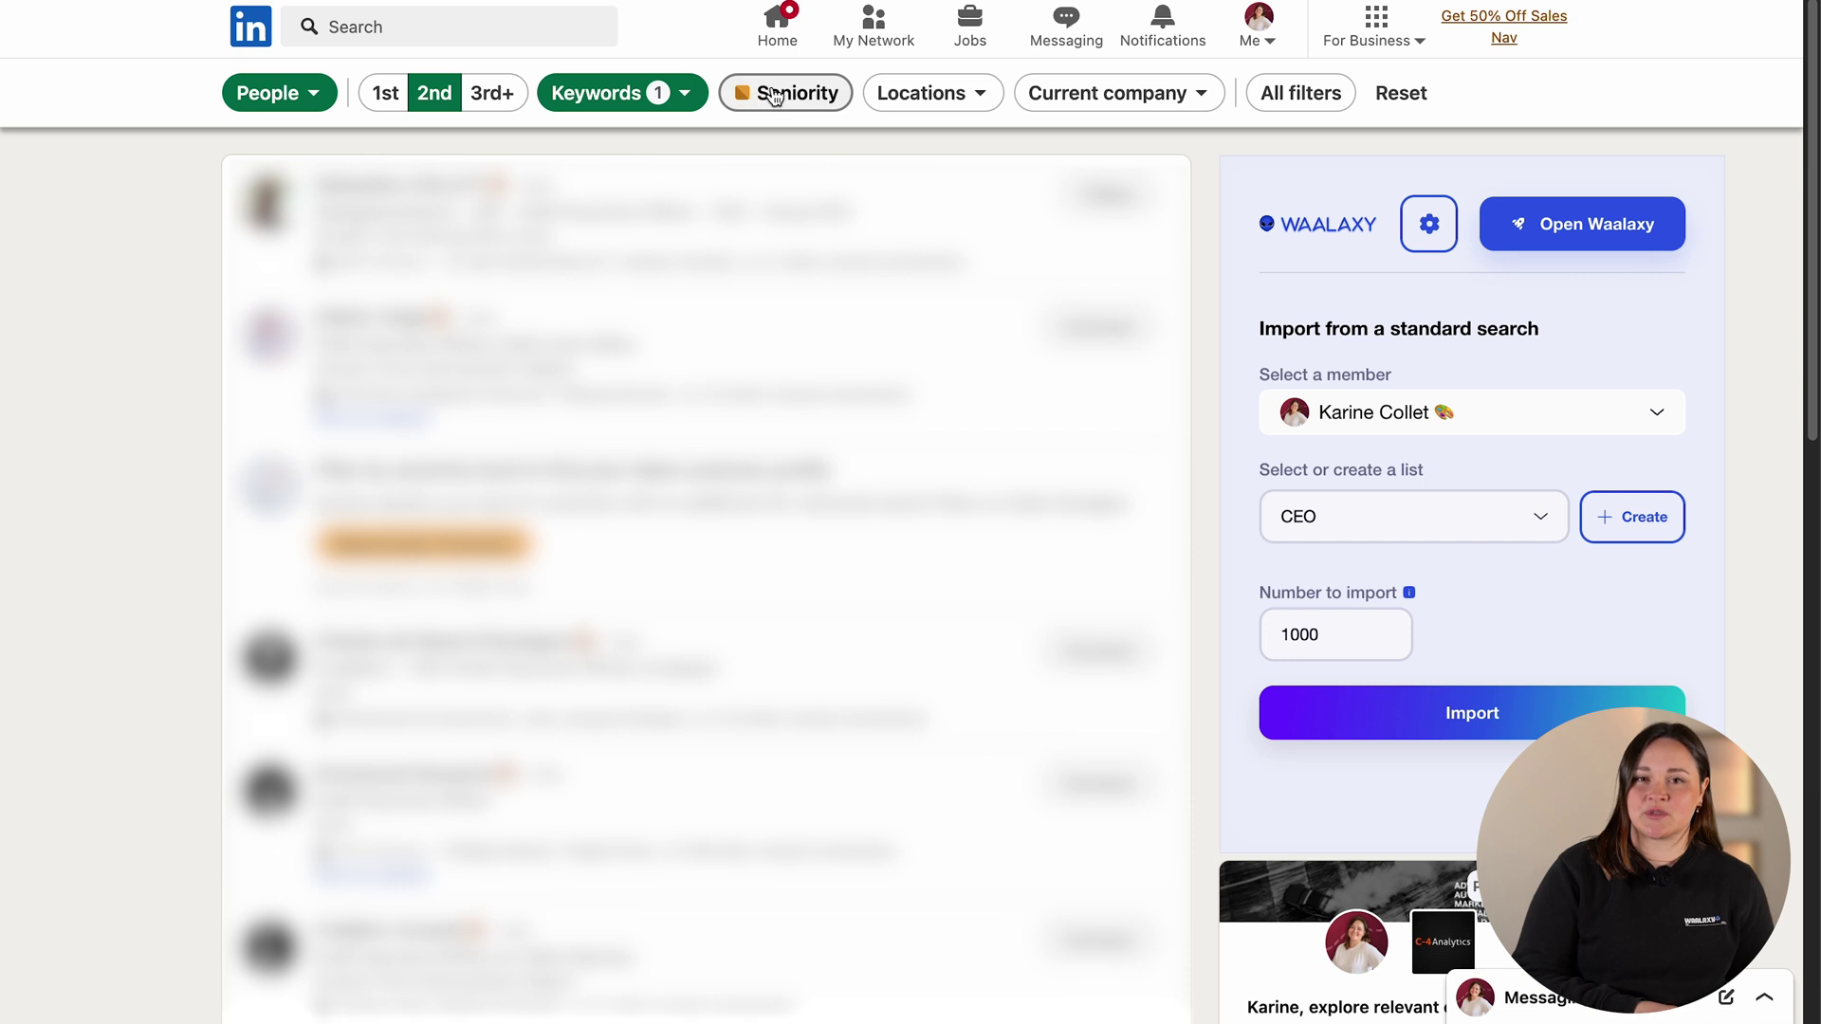
pyautogui.click(921, 93)
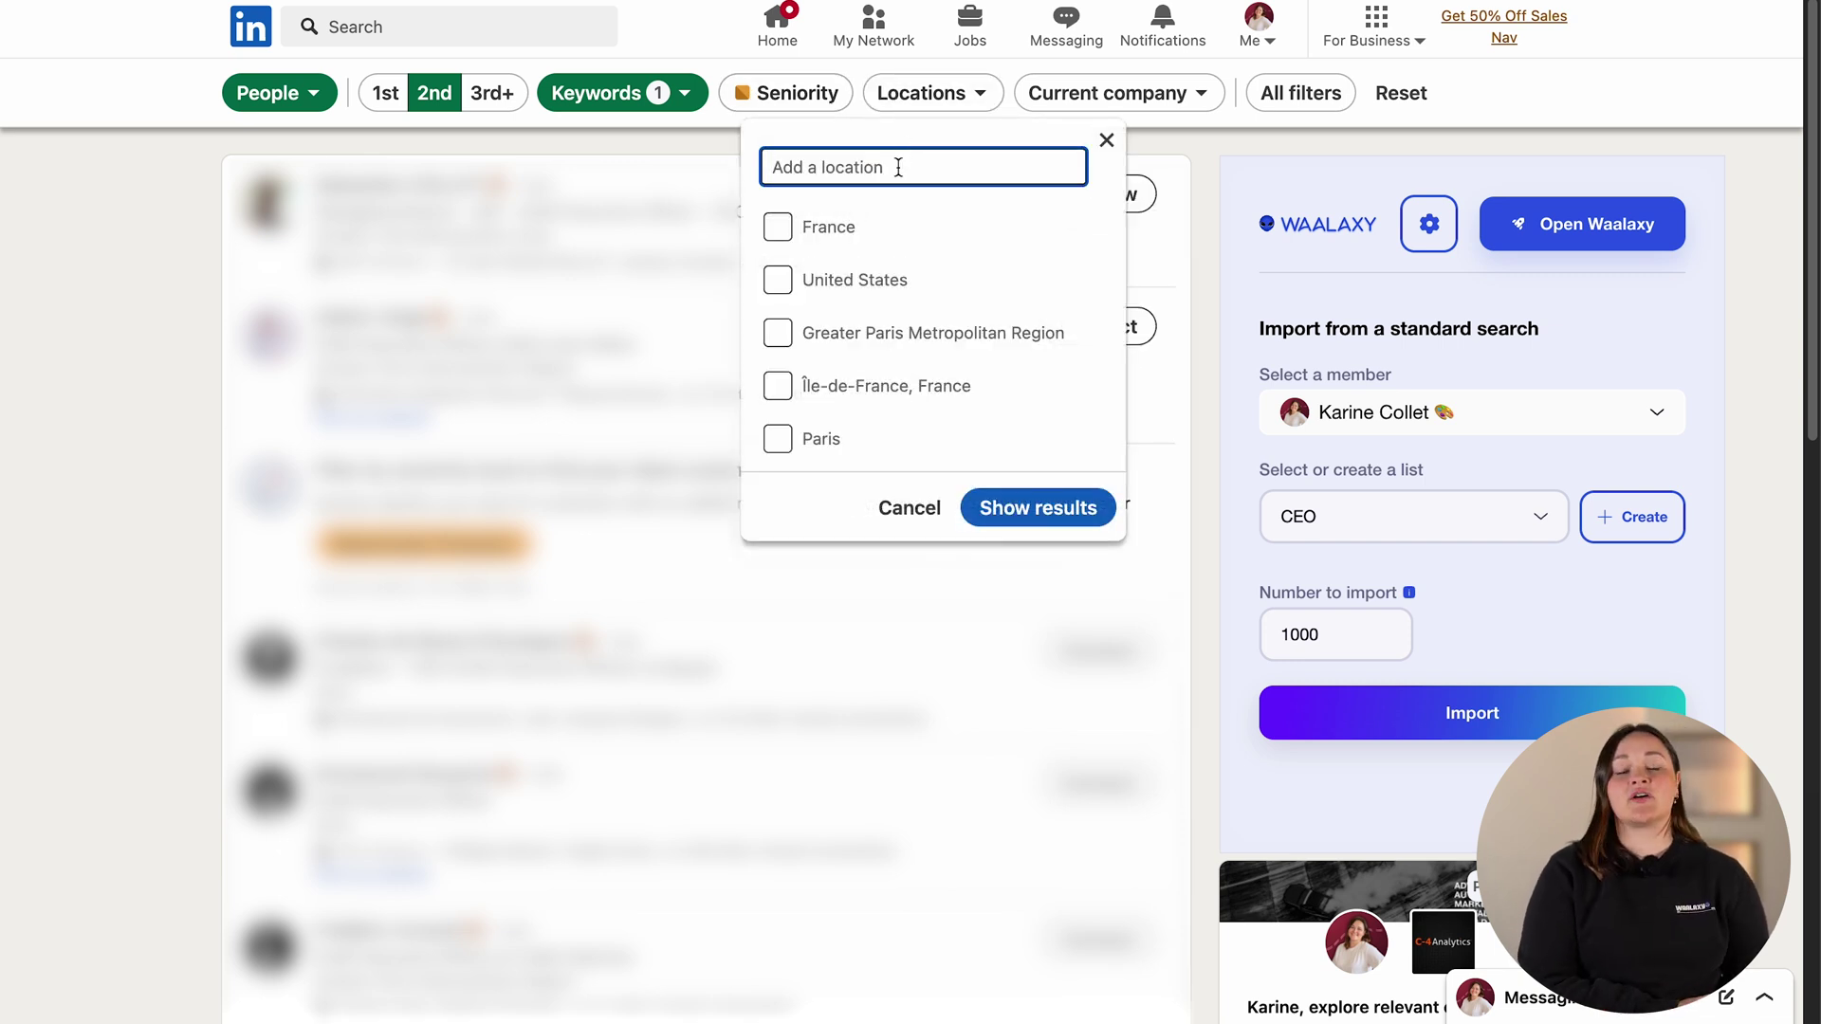
pyautogui.write('paris')
pyautogui.click(1020, 203)
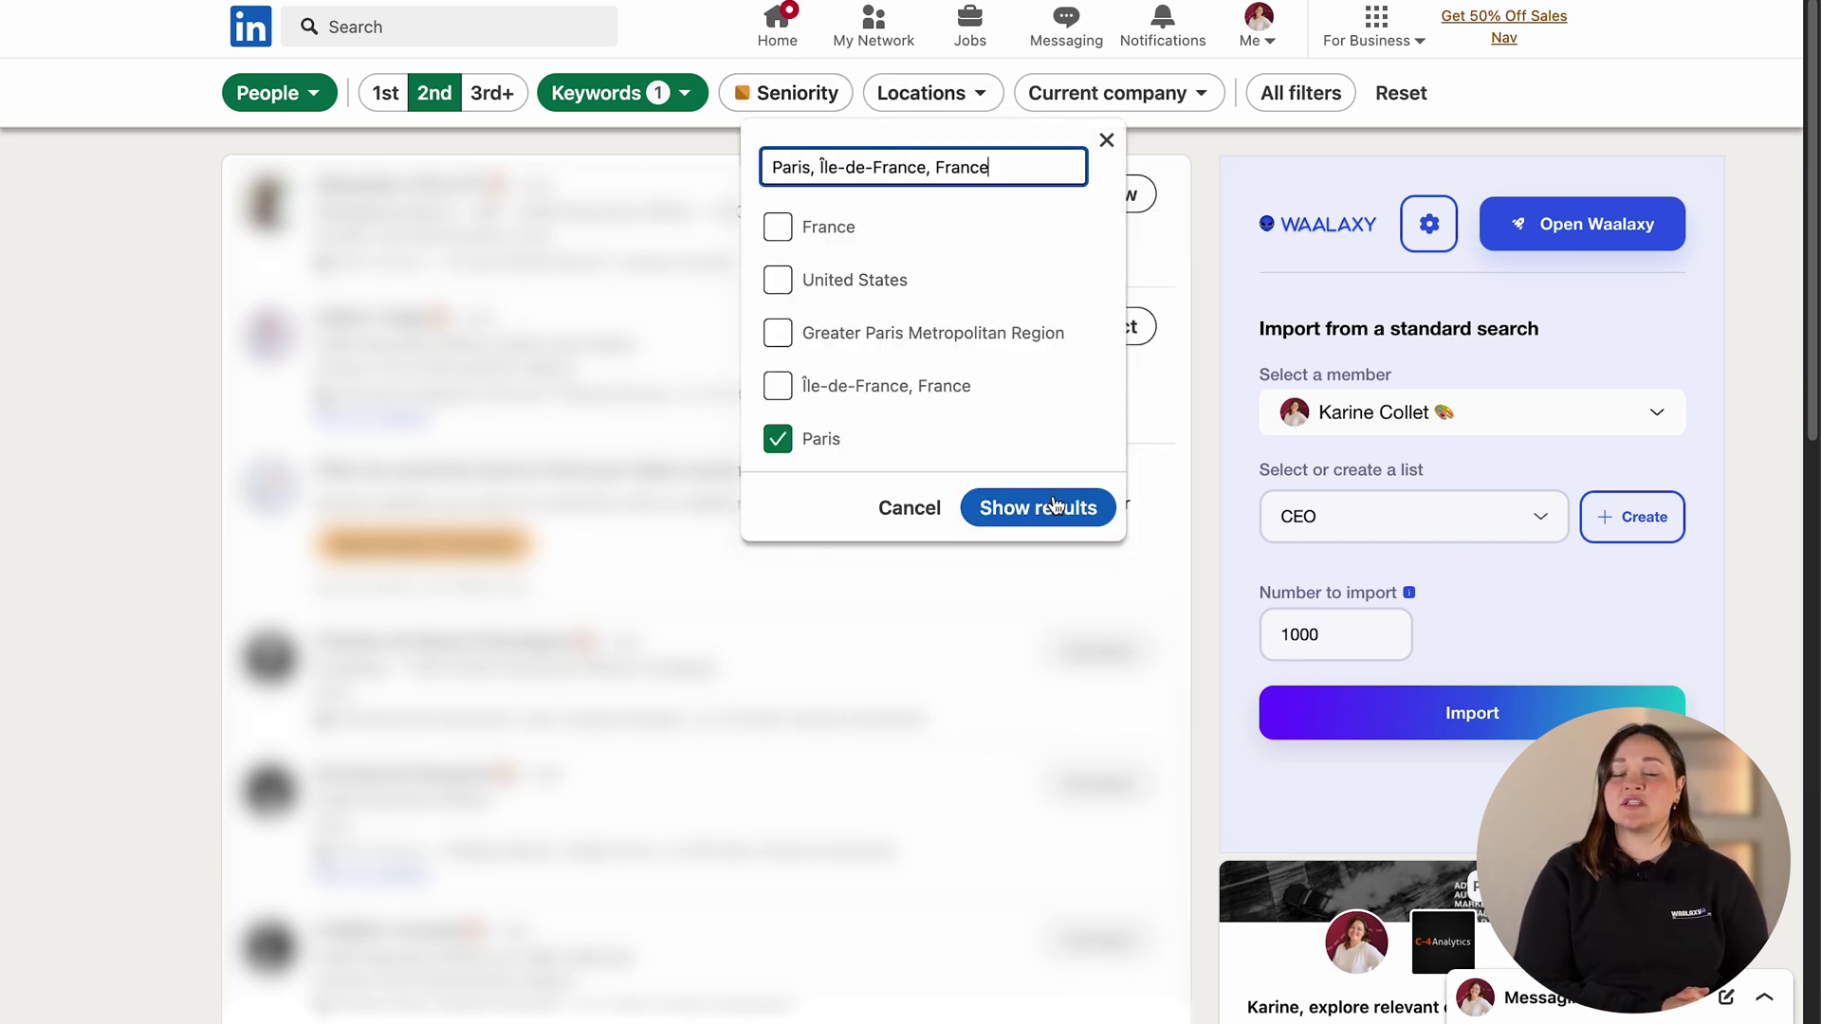
pyautogui.click(1033, 509)
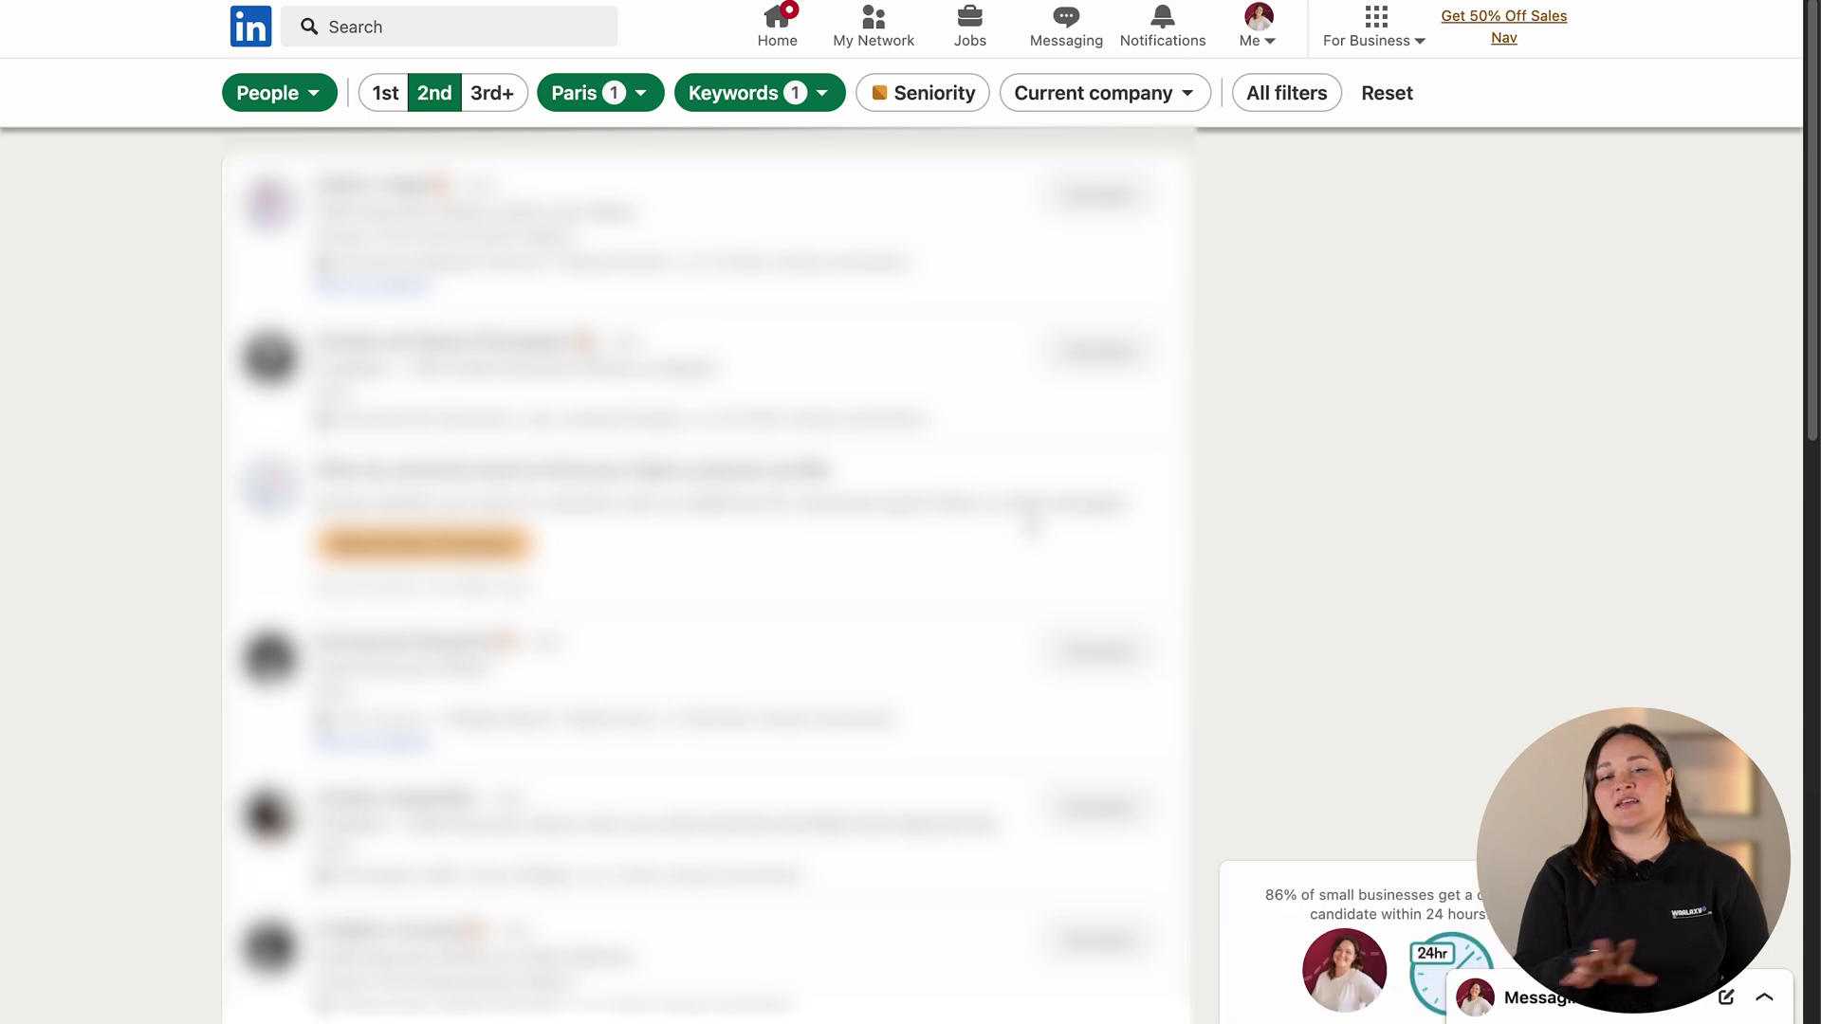
pyautogui.scroll(-5, 1030, 525)
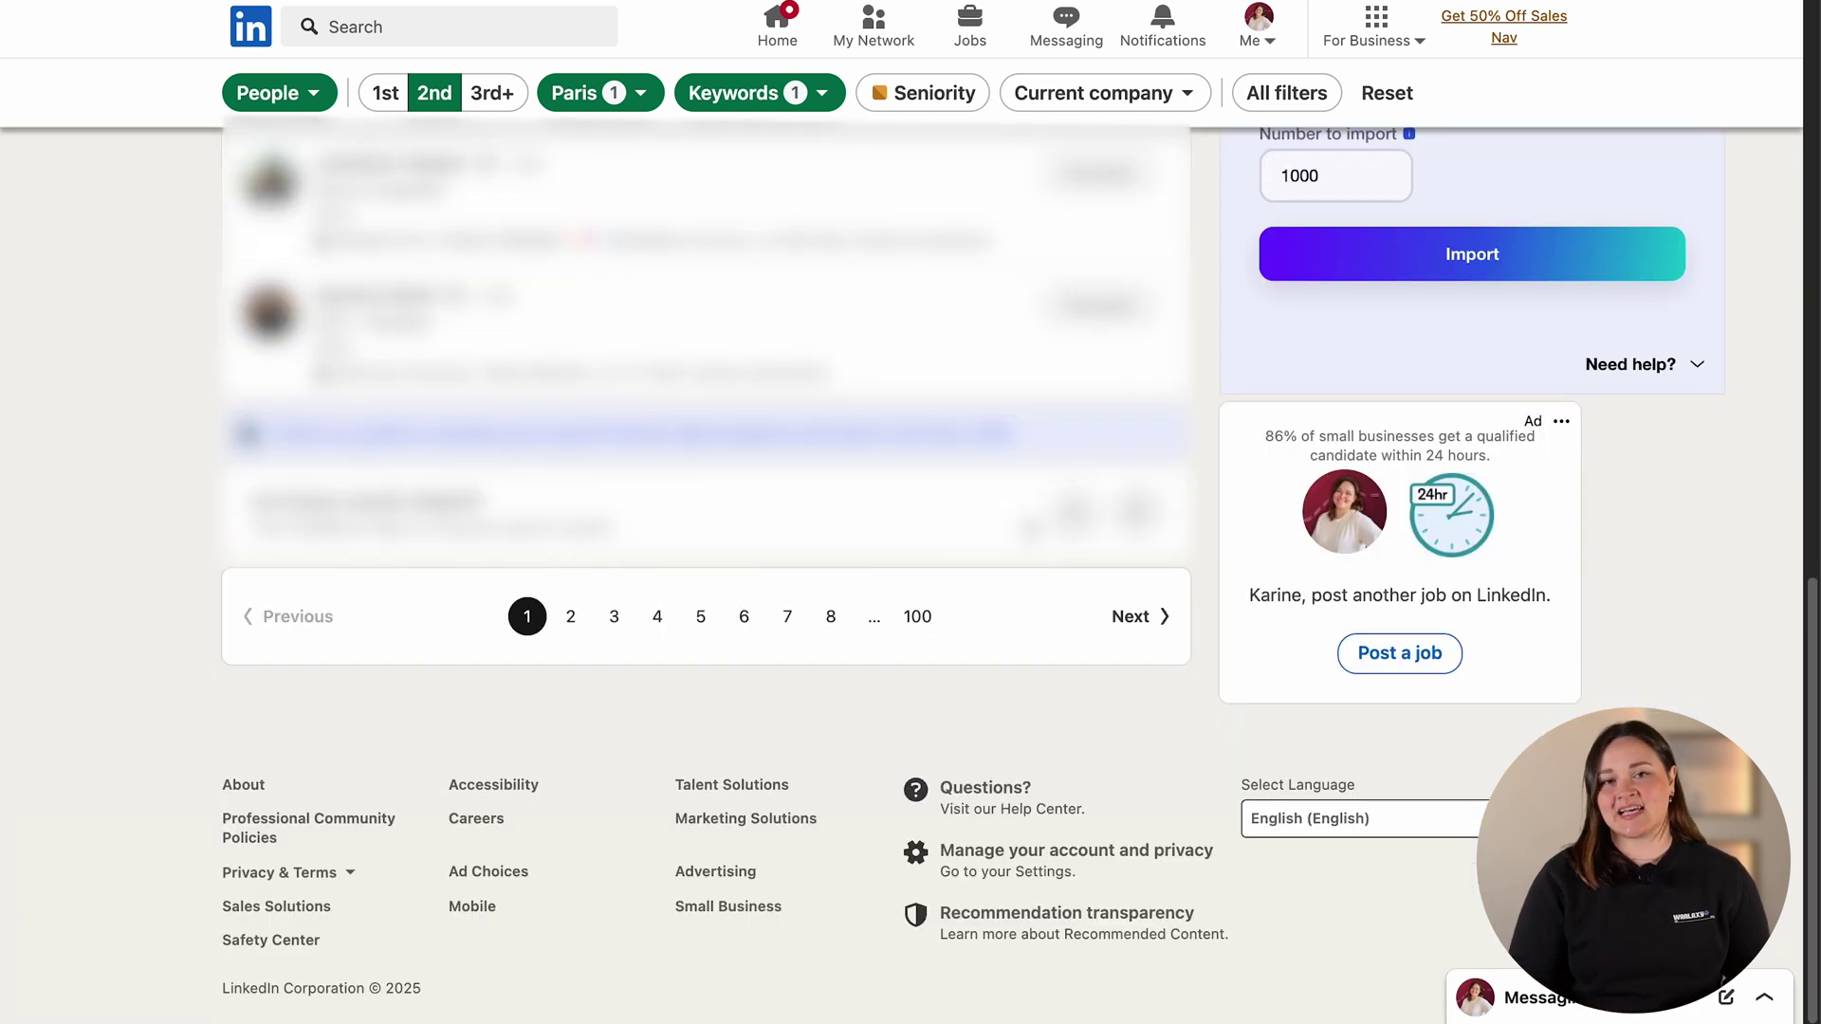
pyautogui.scroll(5, 1031, 525)
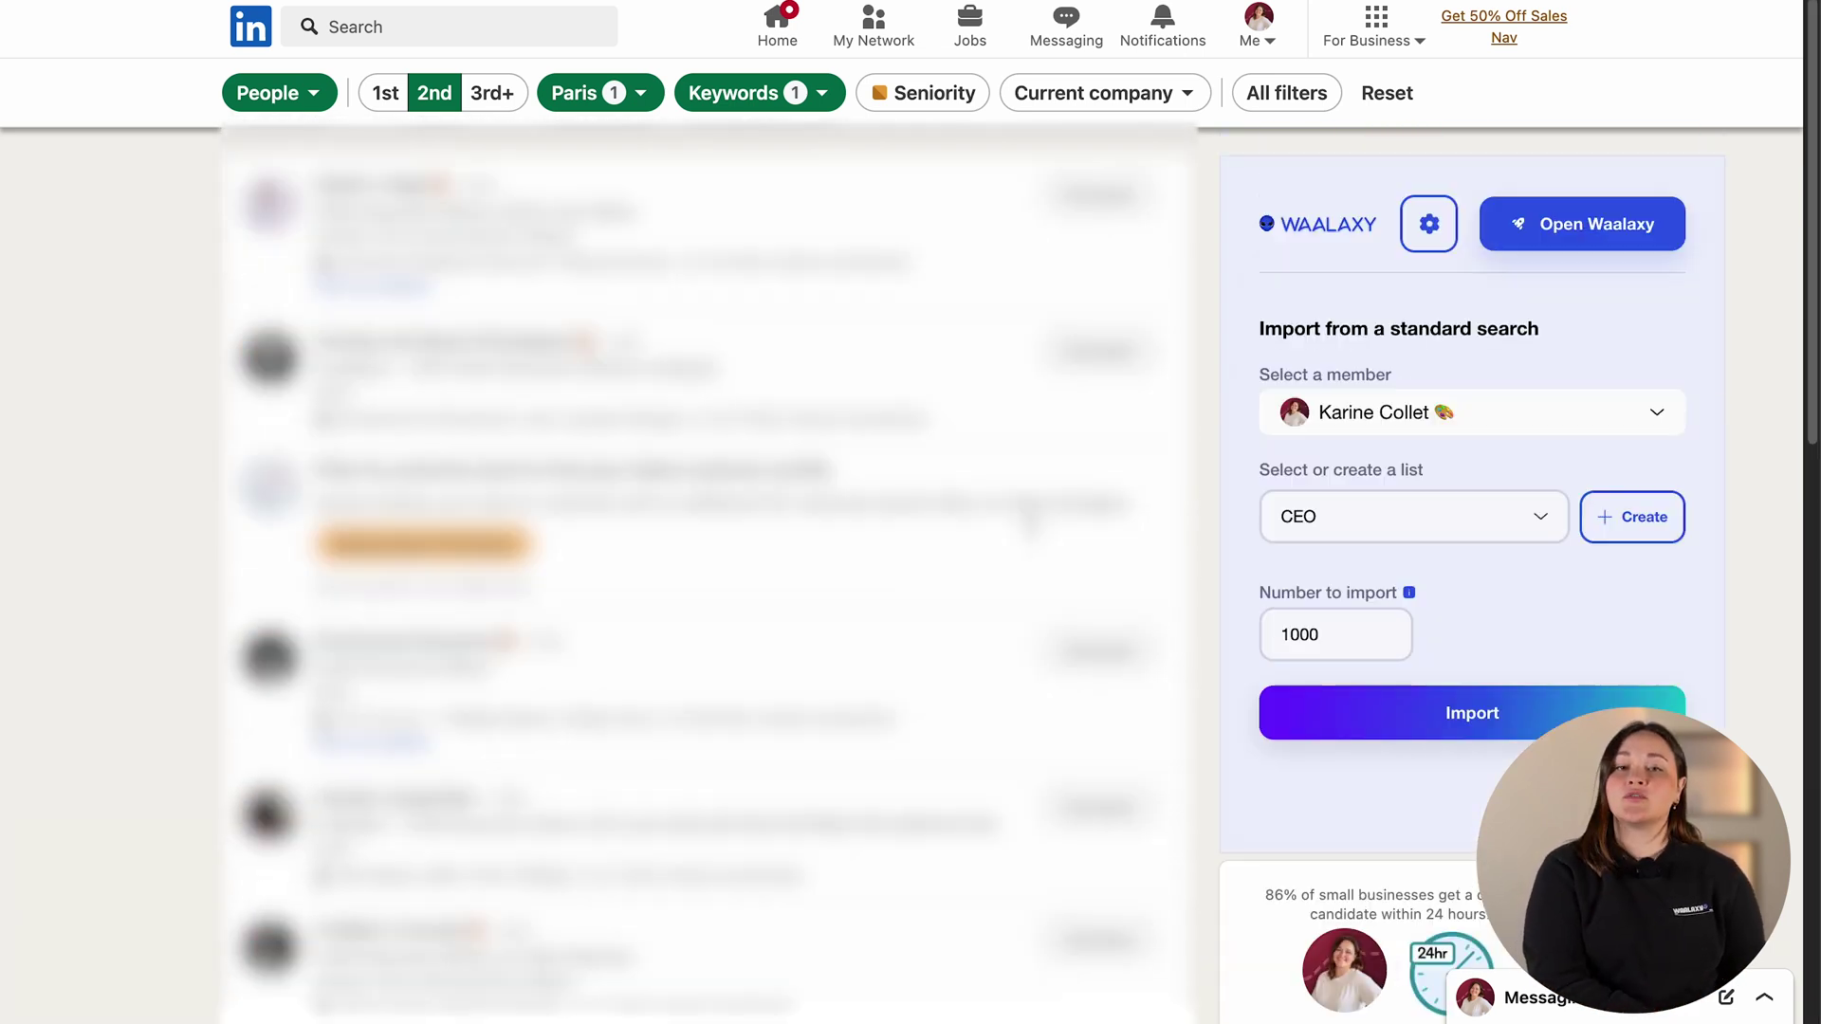
# Filter the search to people from HEC Paris and jump to the last results page.
pyautogui.click(1247, 95)
pyautogui.scroll(-8, 1394, 426)
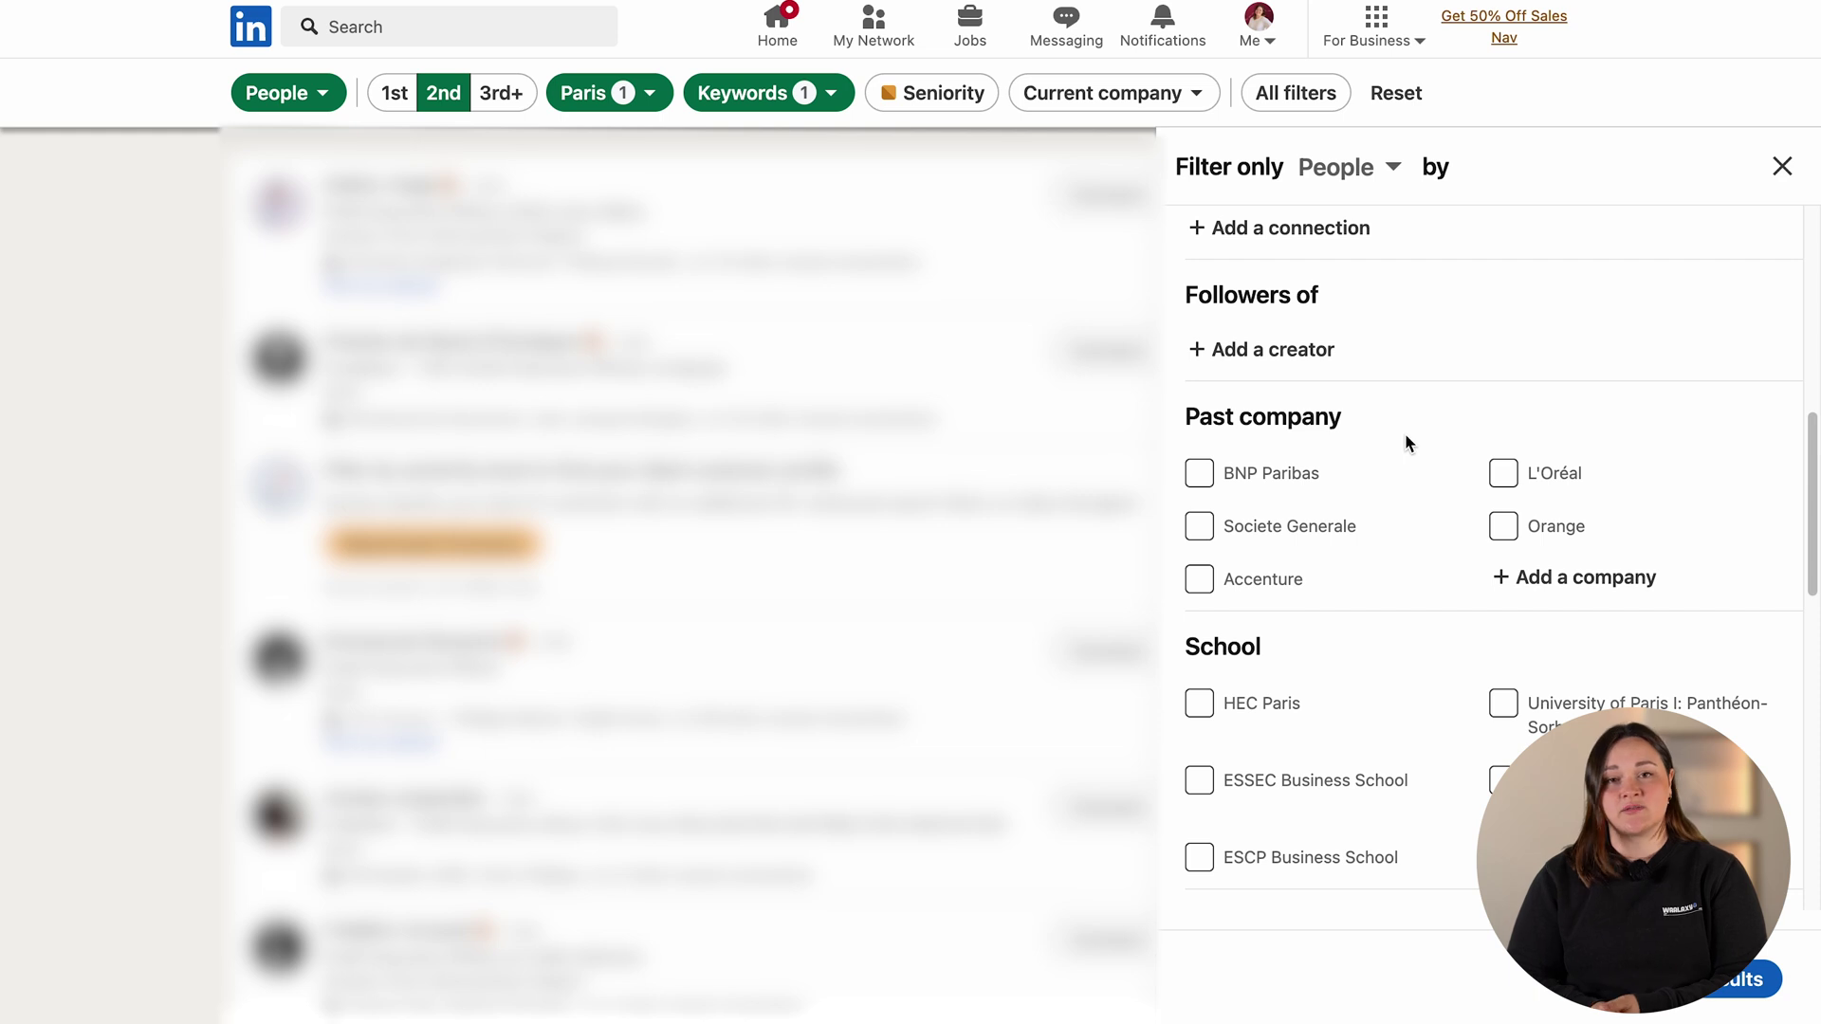
pyautogui.scroll(-1, 1413, 436)
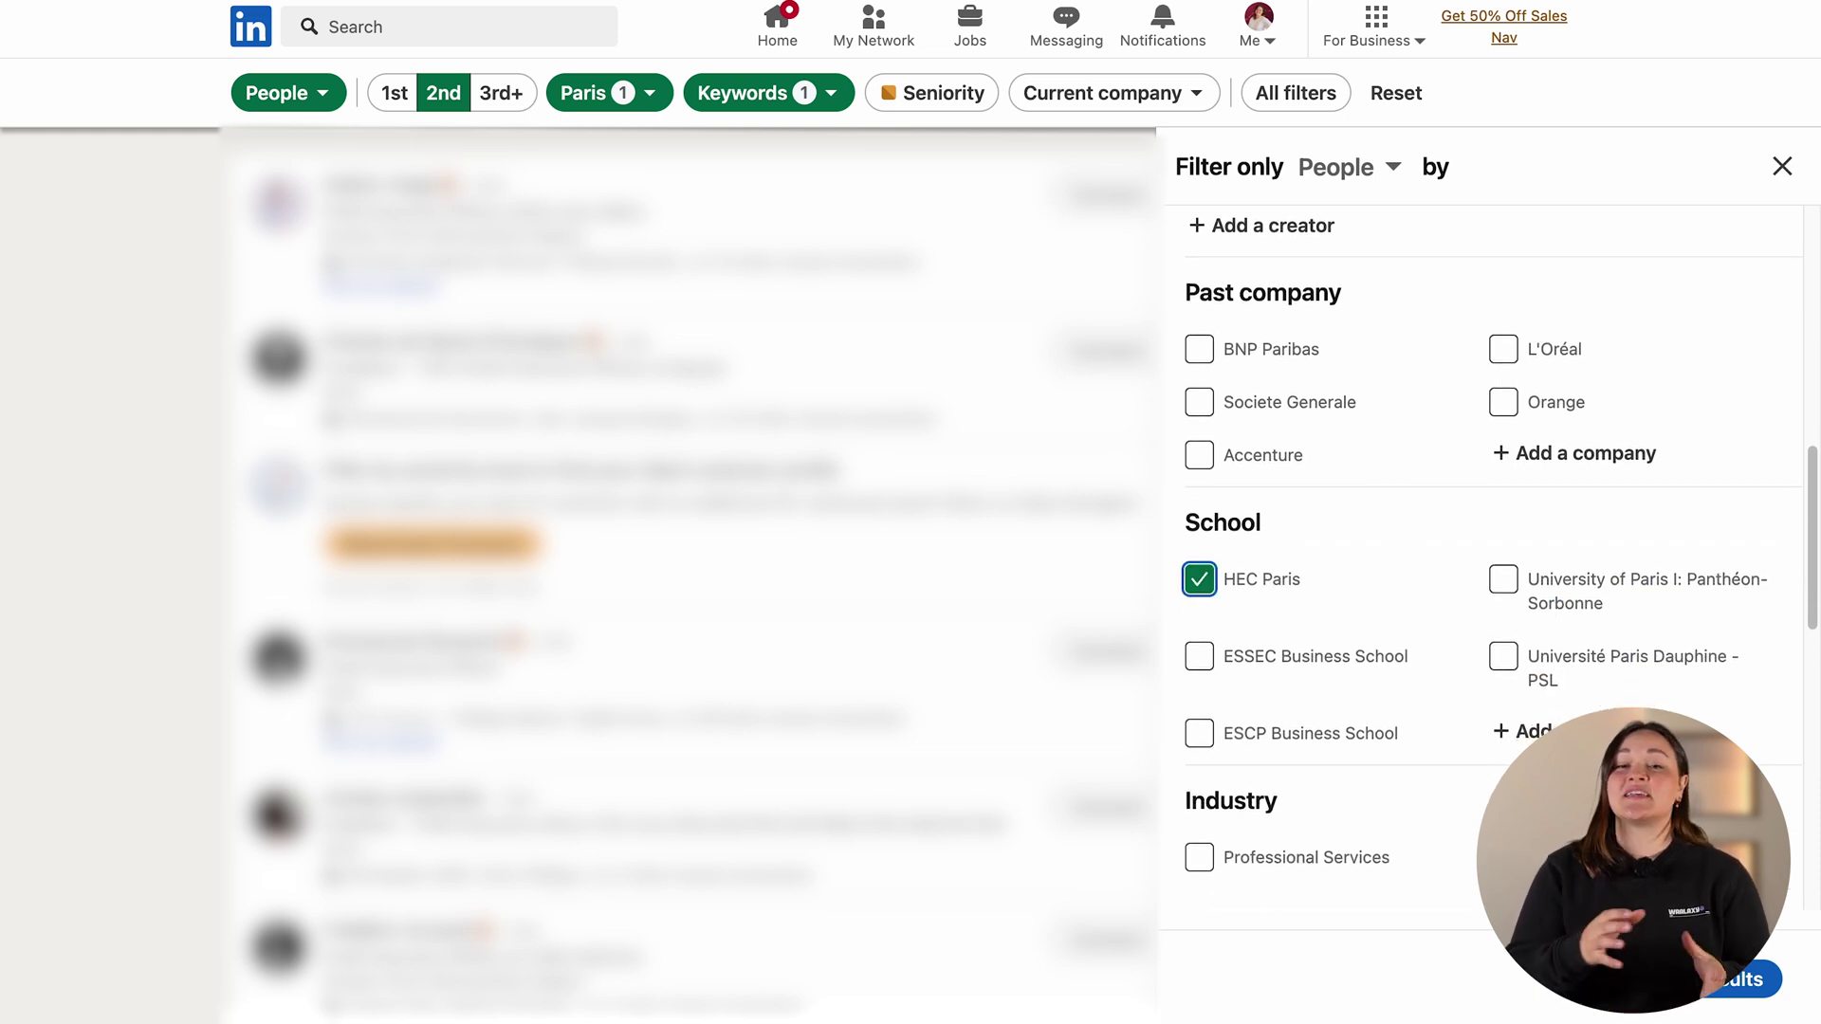
pyautogui.click(1740, 978)
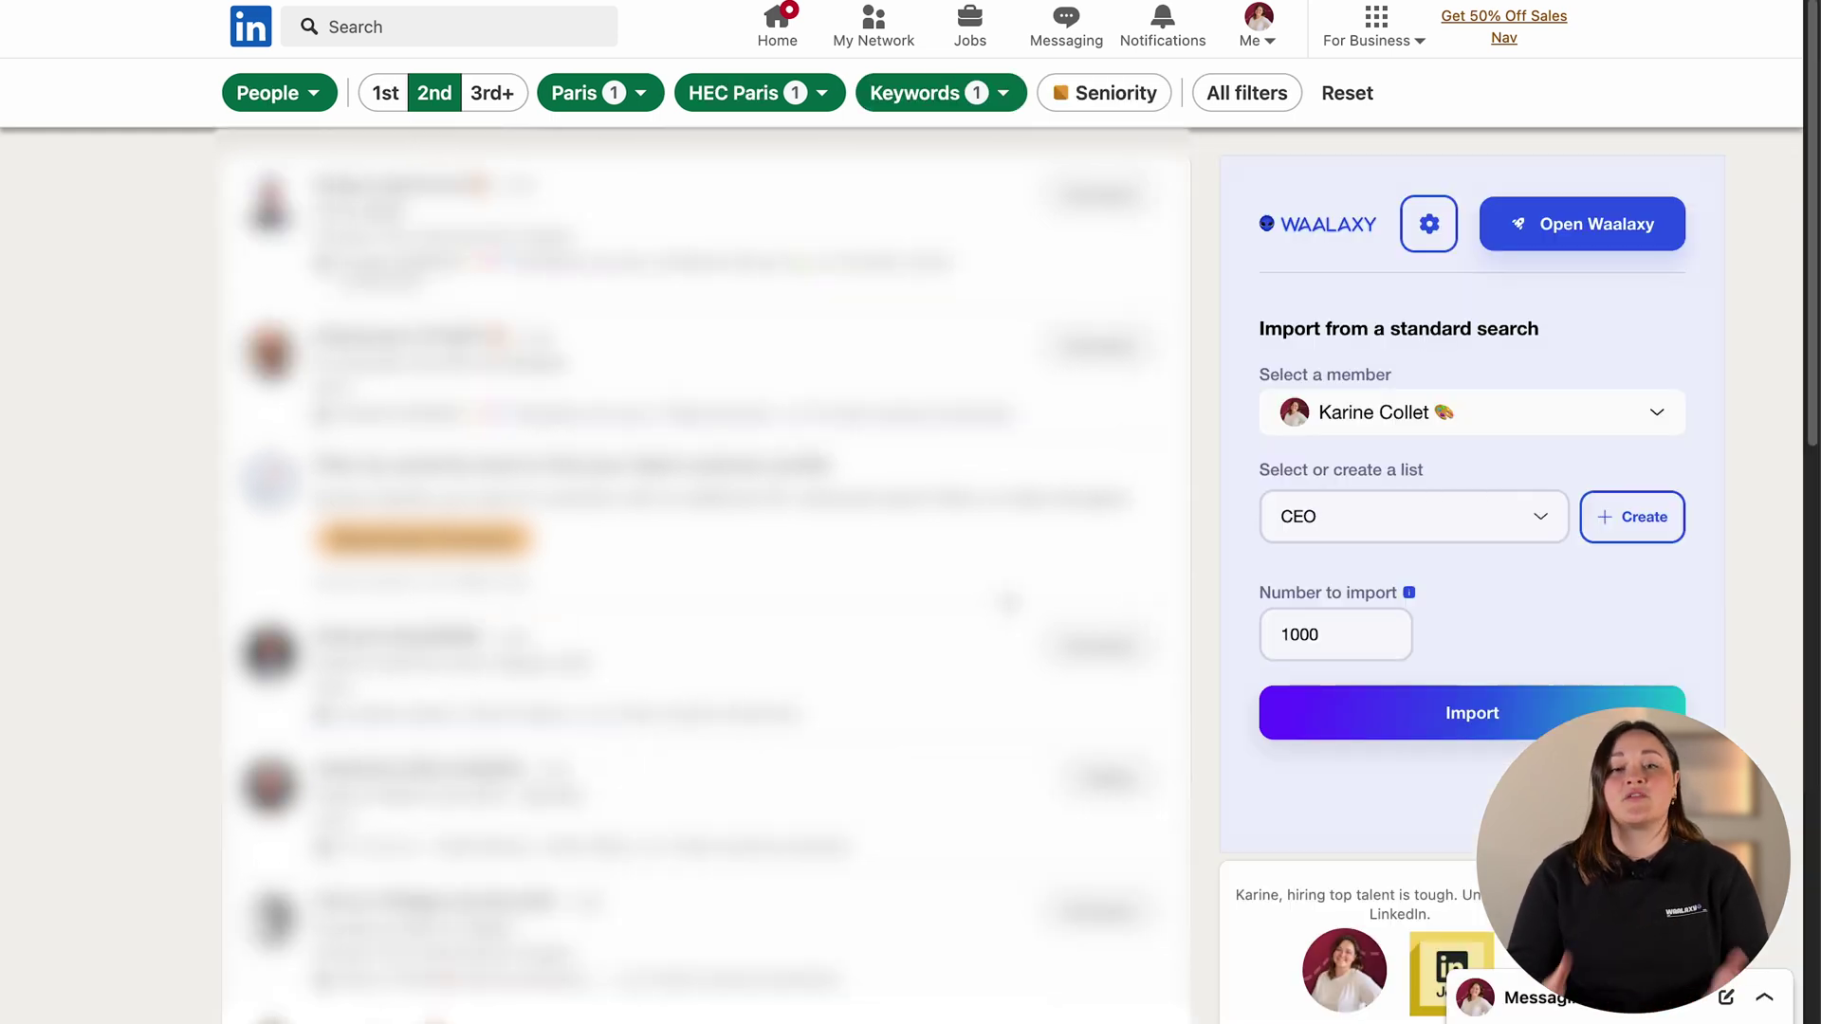
pyautogui.scroll(-5, 1008, 602)
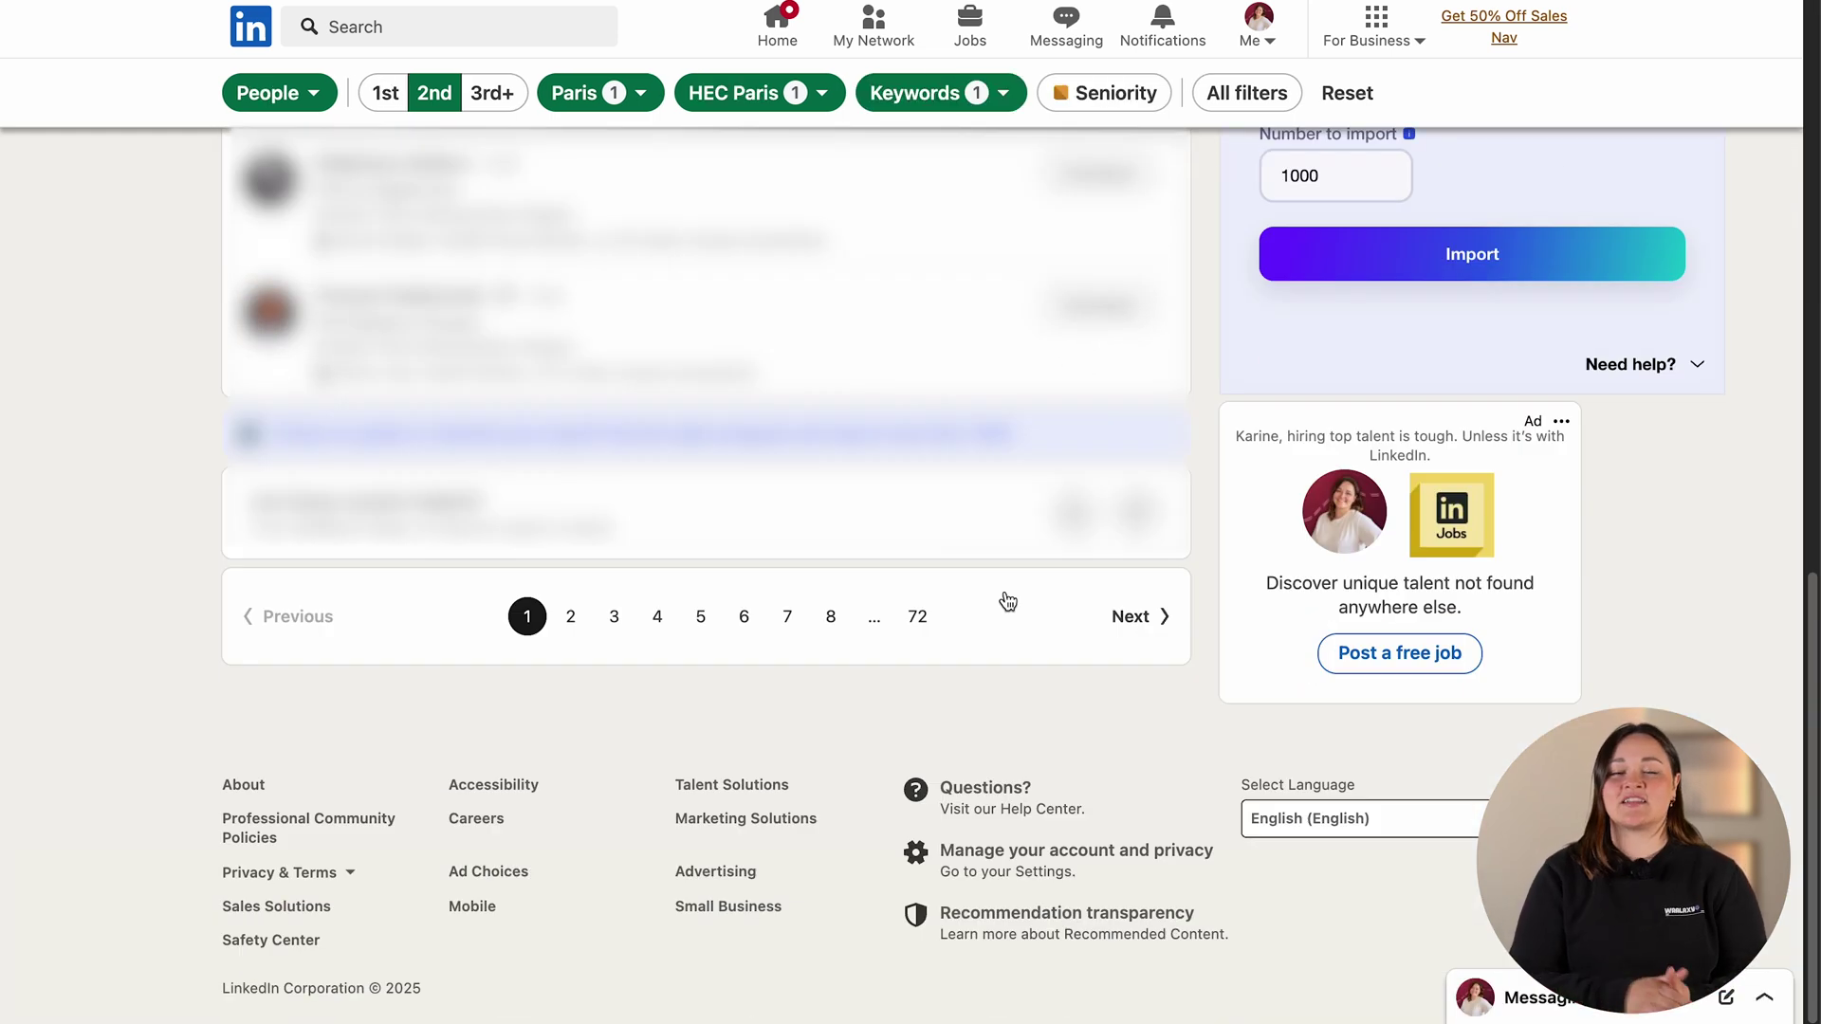
pyautogui.click(917, 622)
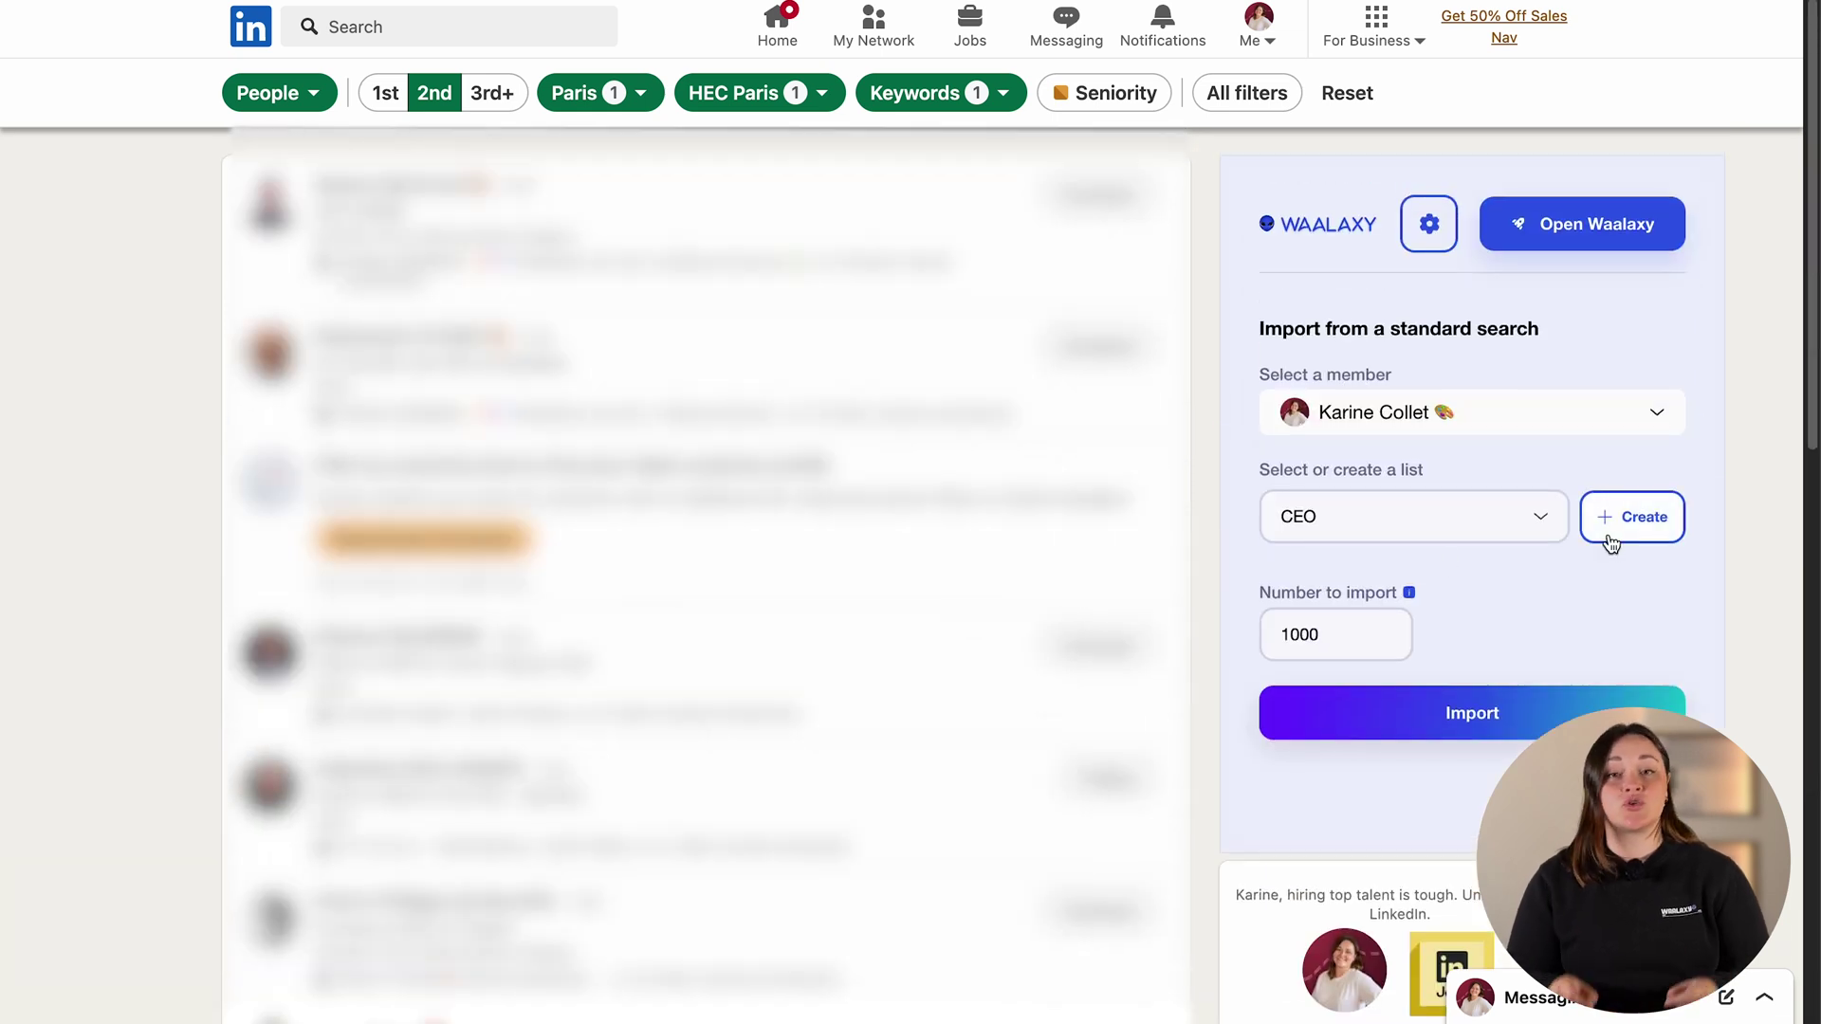
# Create the Waalaxy list 'CEO from Paris HEC' for 1000 leads, glancing at Advanced settings.
pyautogui.click(1607, 533)
pyautogui.write('CEO from Paris HEC')
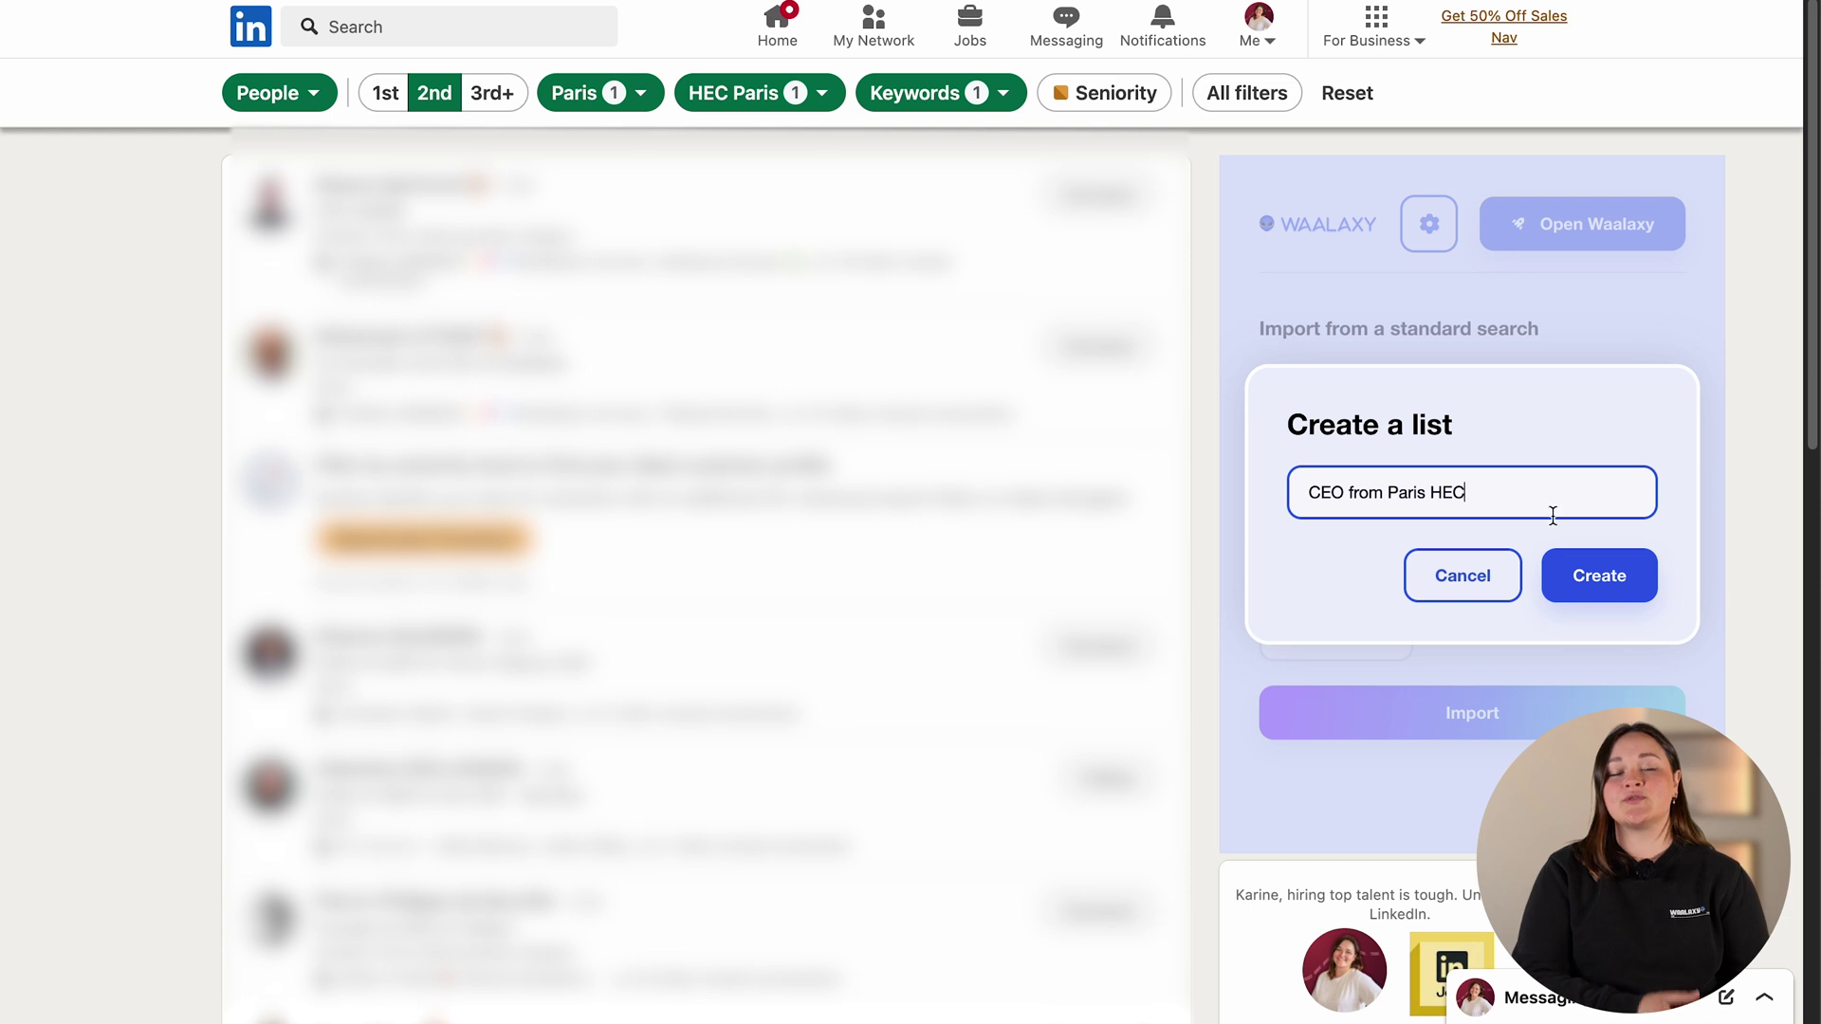
pyautogui.click(1610, 587)
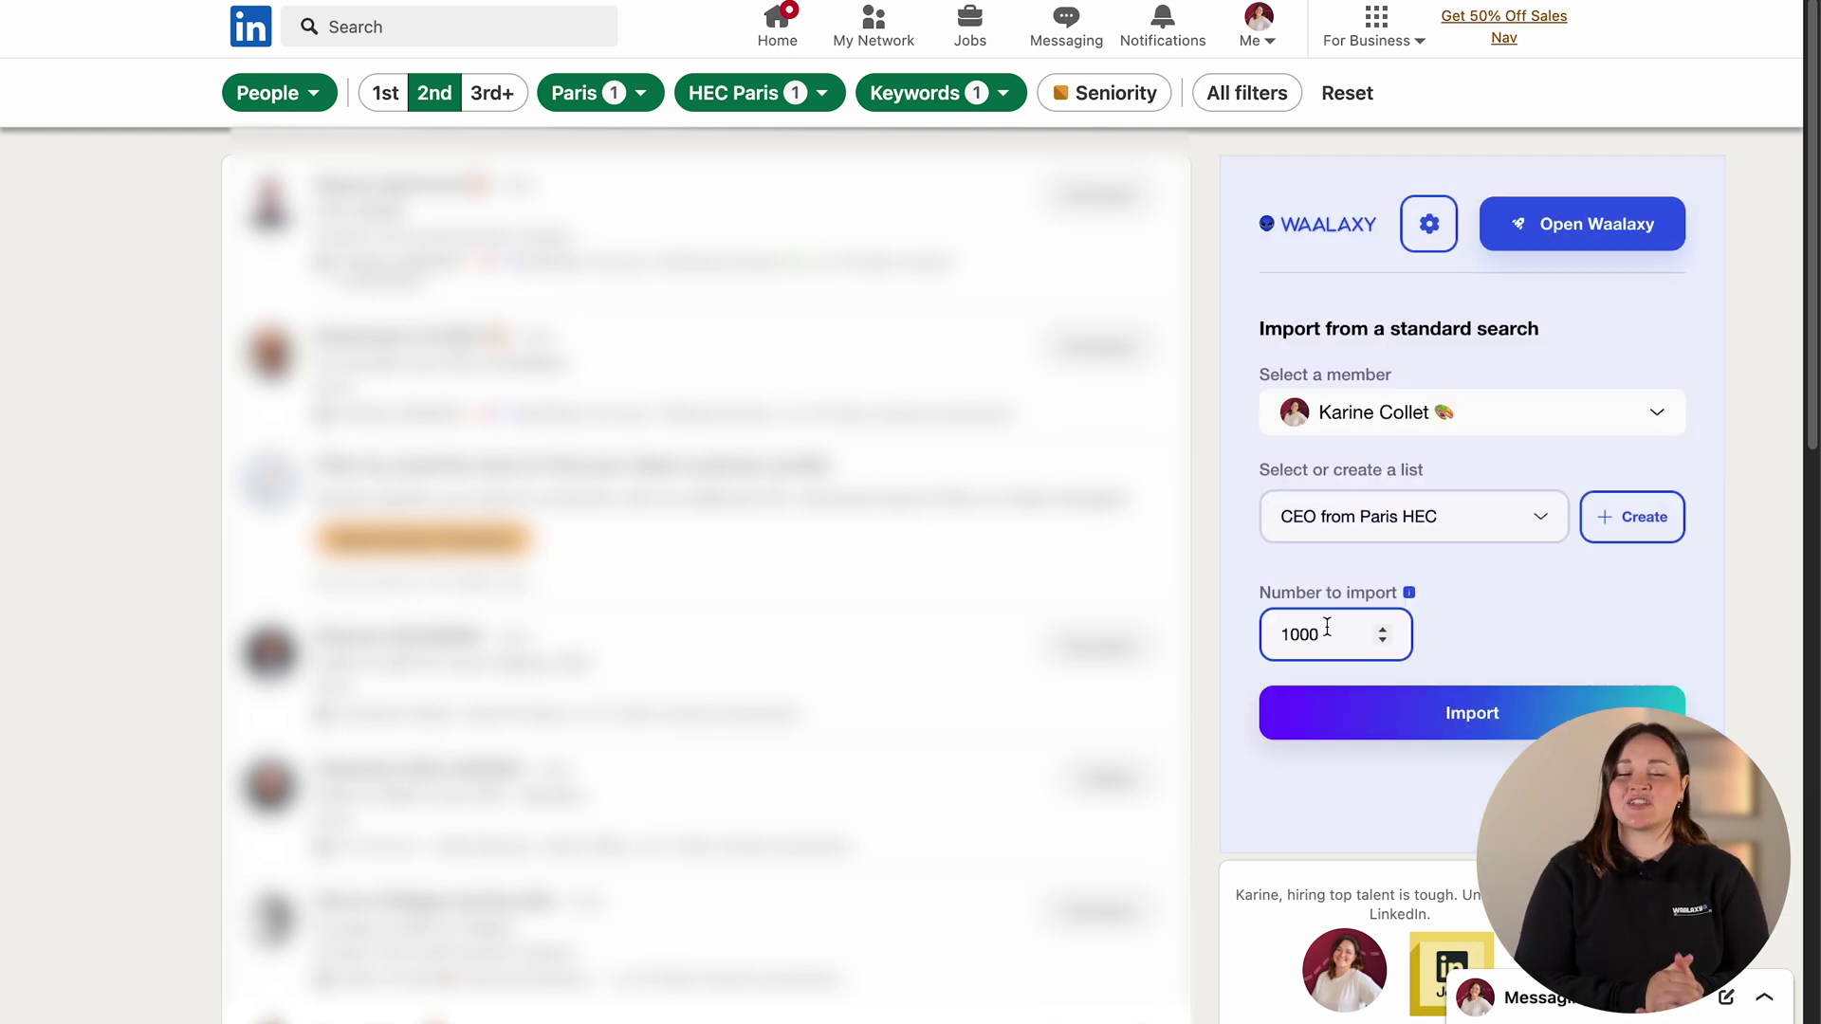
pyautogui.click(1429, 228)
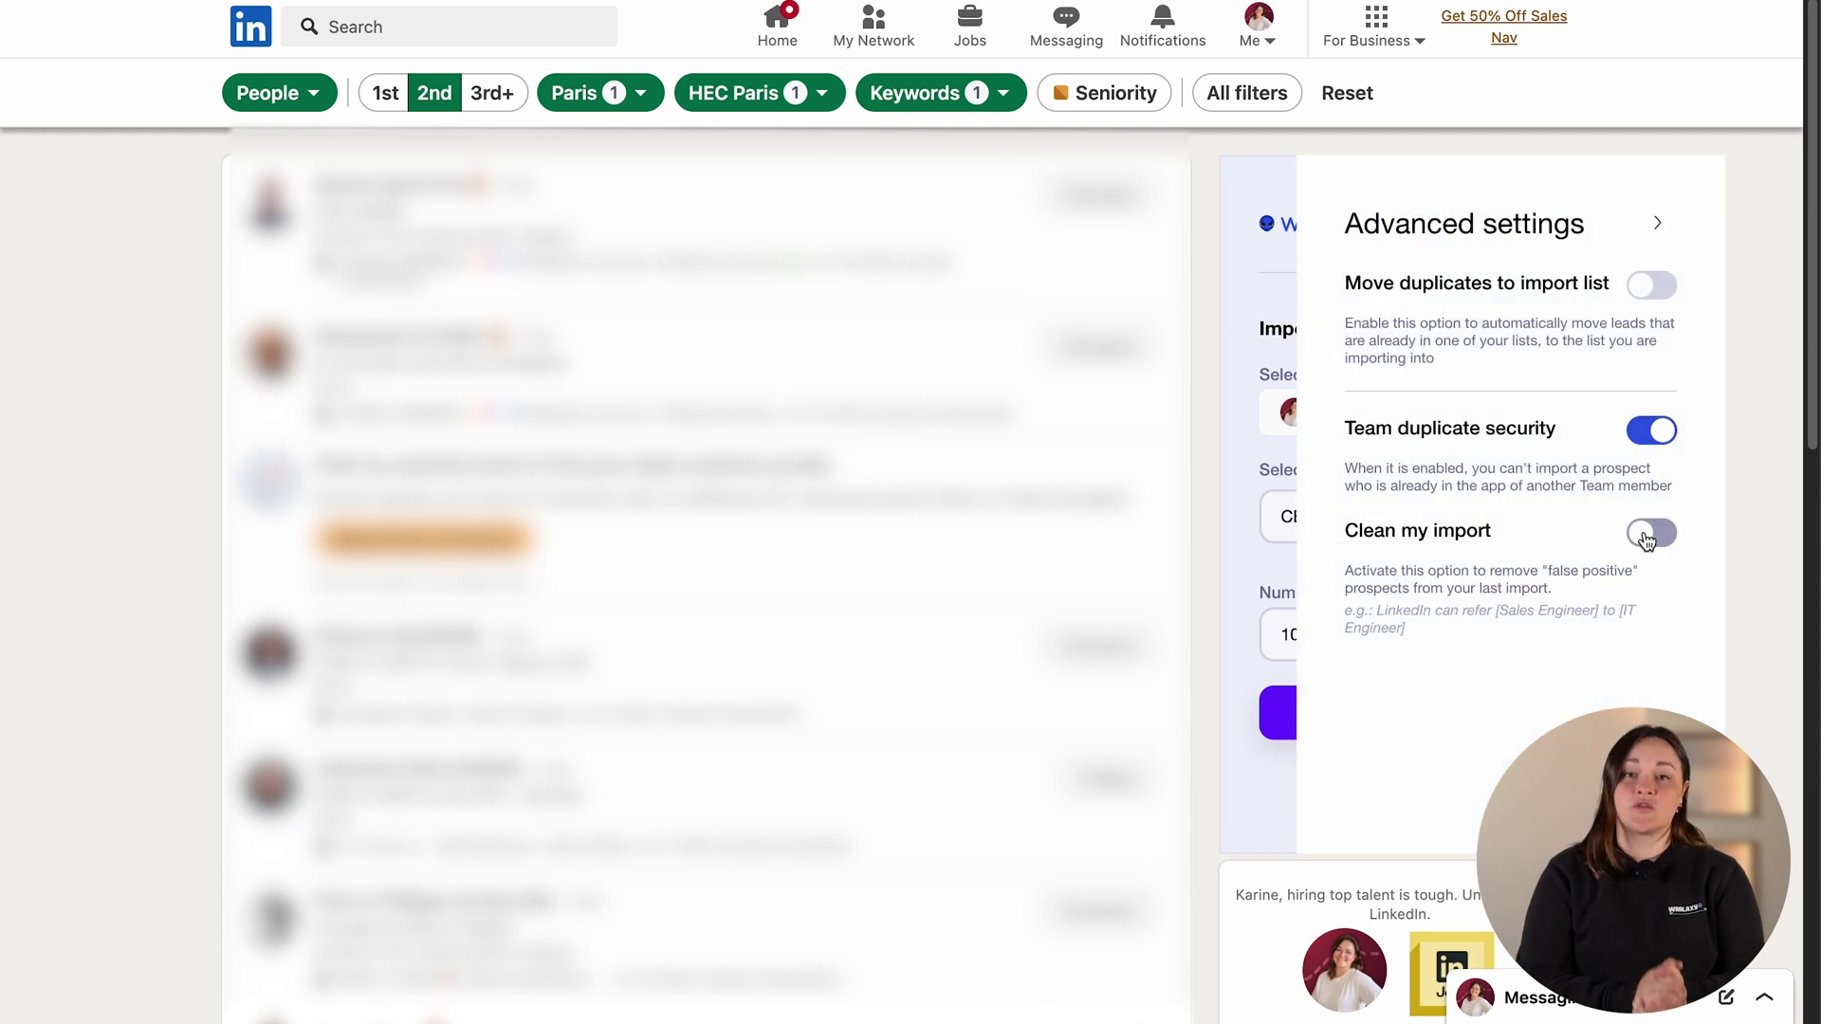
pyautogui.click(1258, 369)
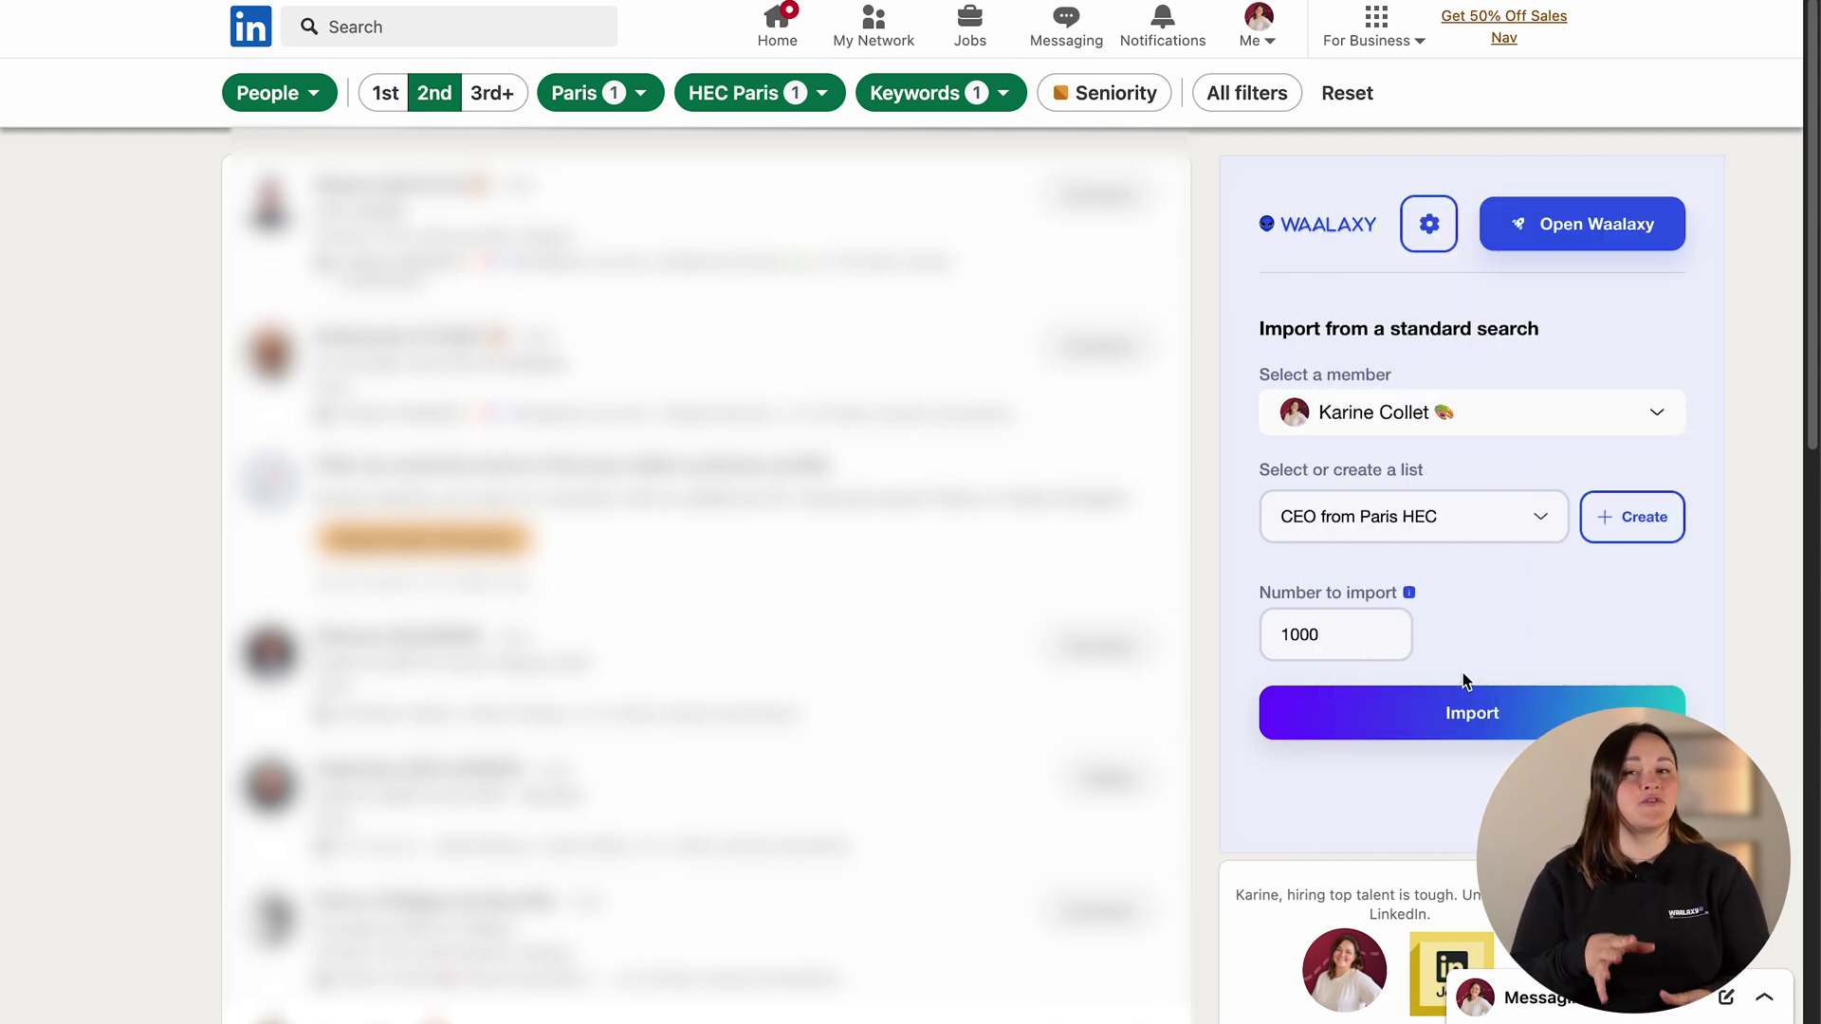
# Import the leads into a new campaign using the Invitation + 2 messages sequence.
pyautogui.click(1468, 725)
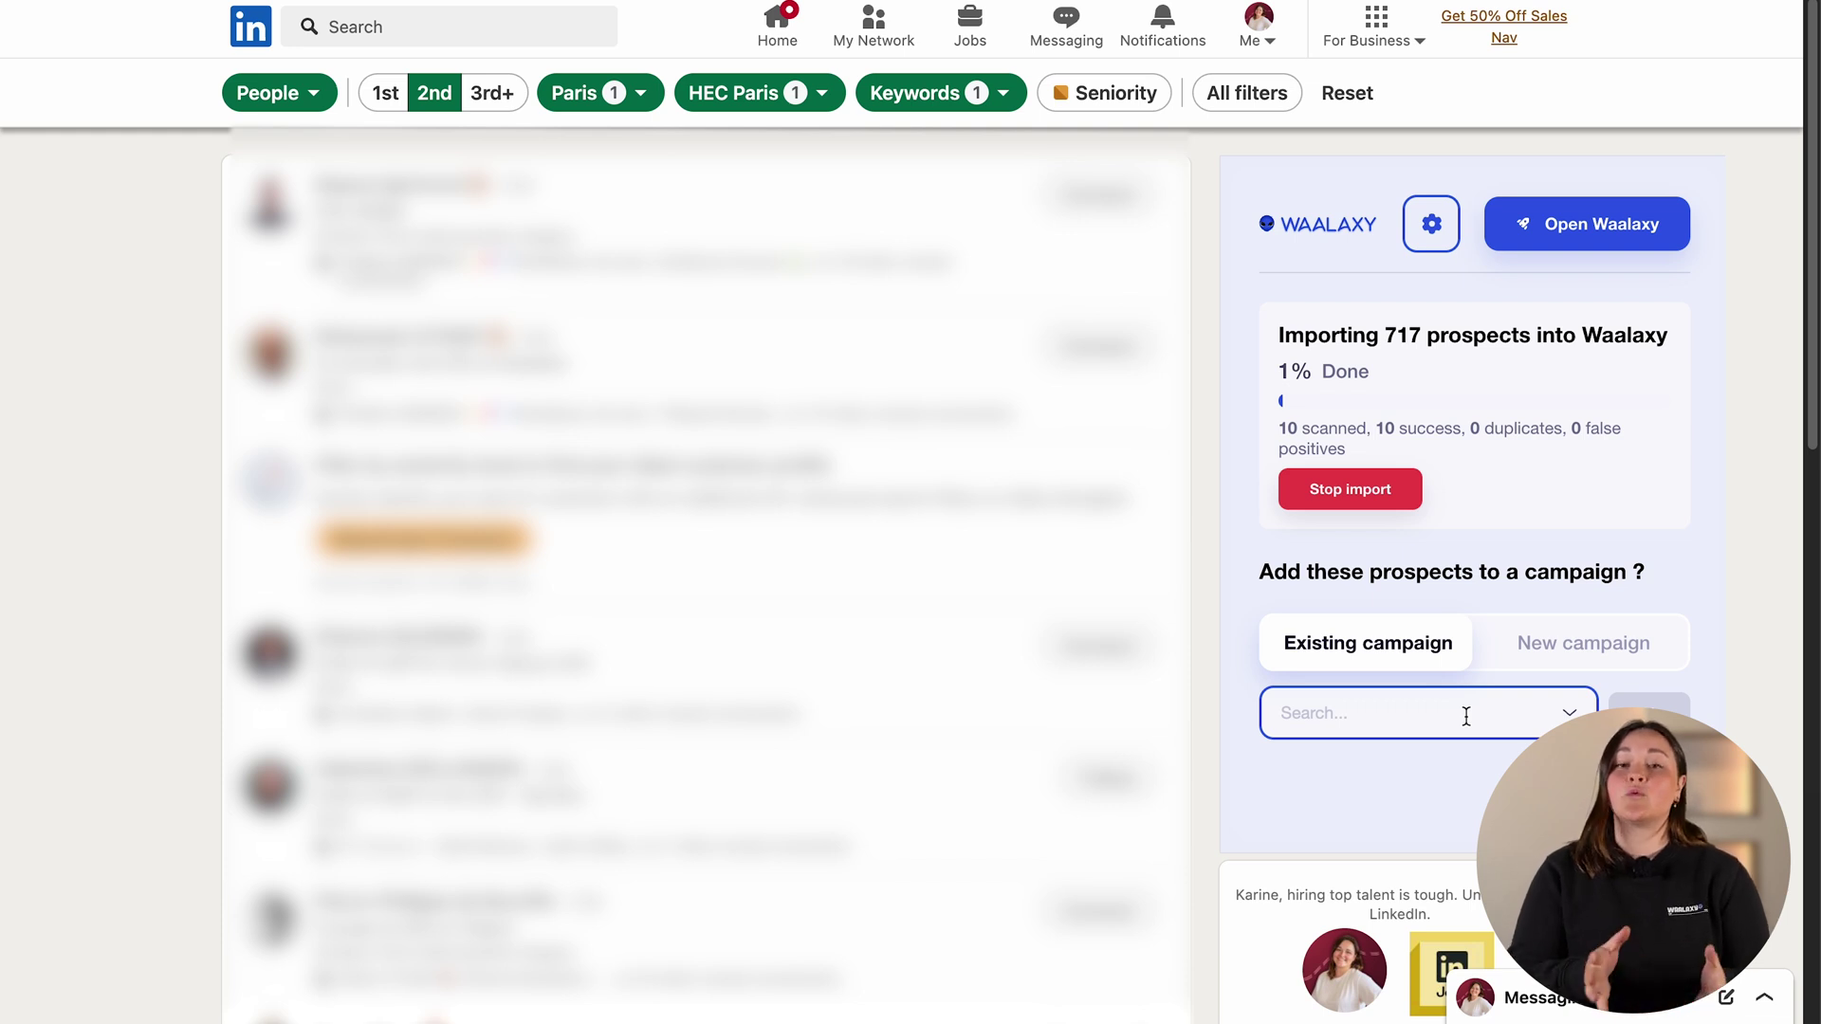
pyautogui.click(1556, 659)
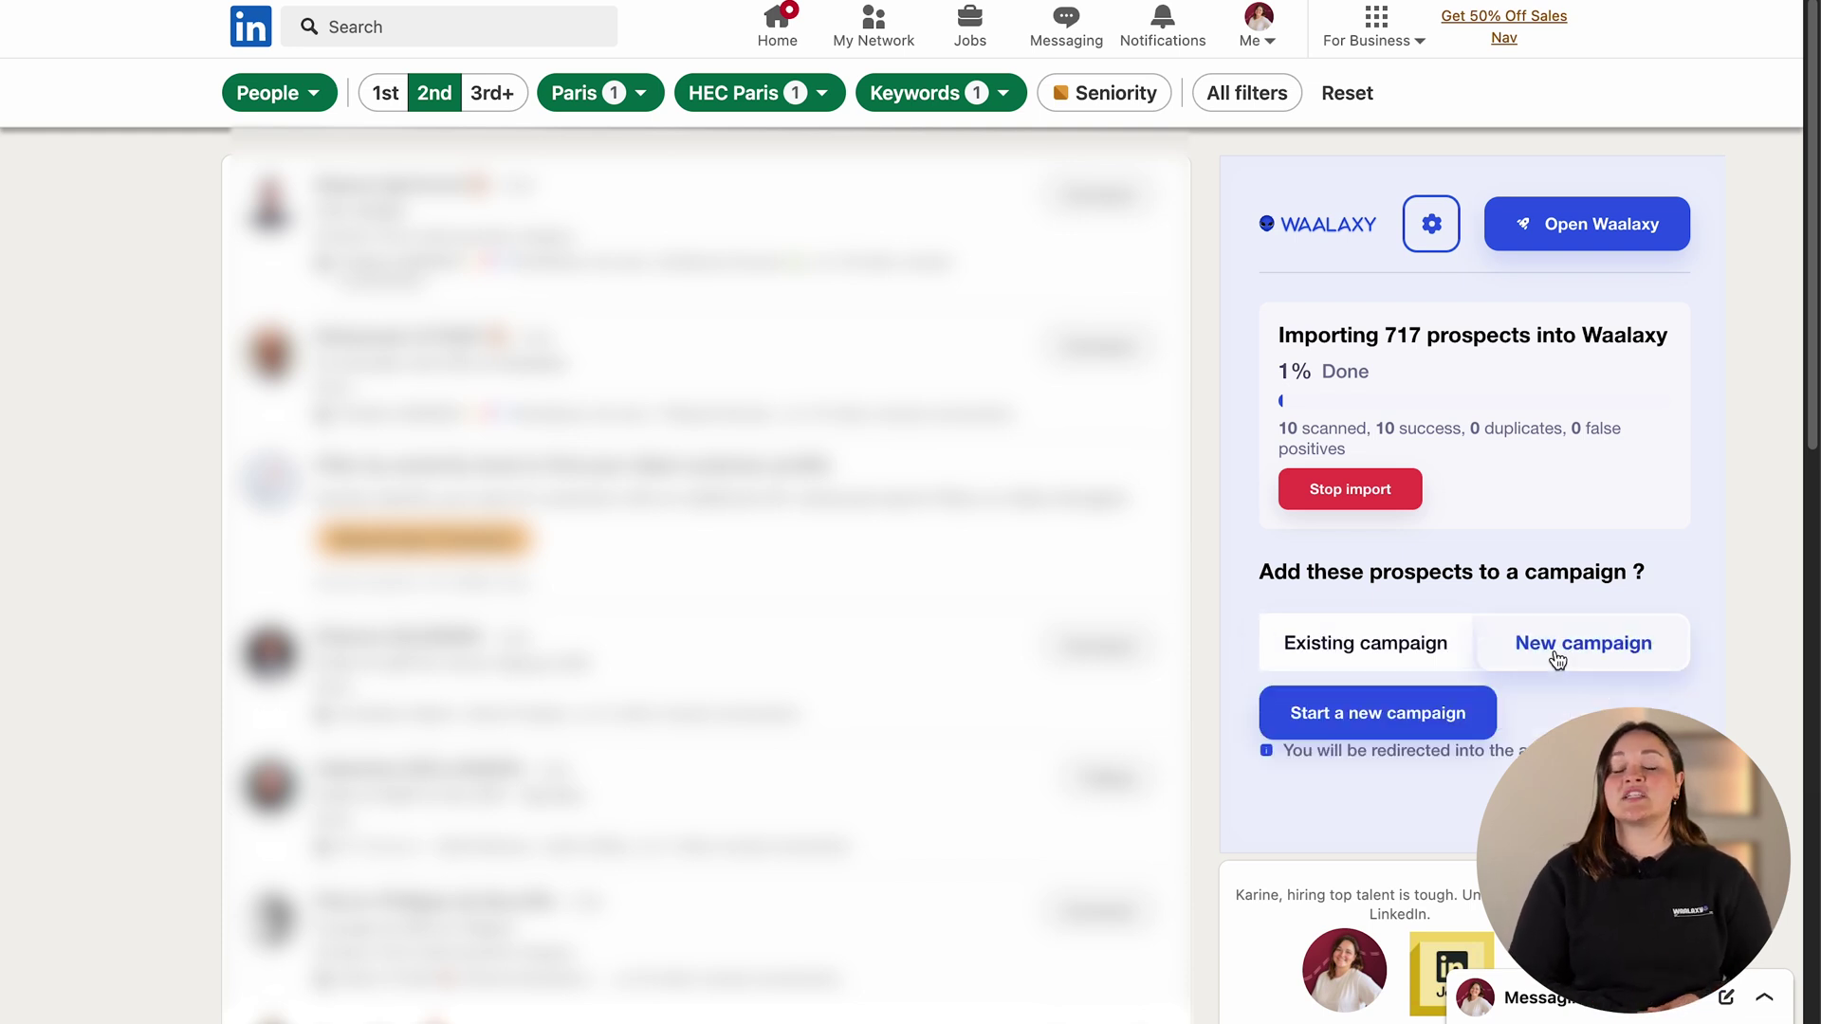
pyautogui.click(1410, 723)
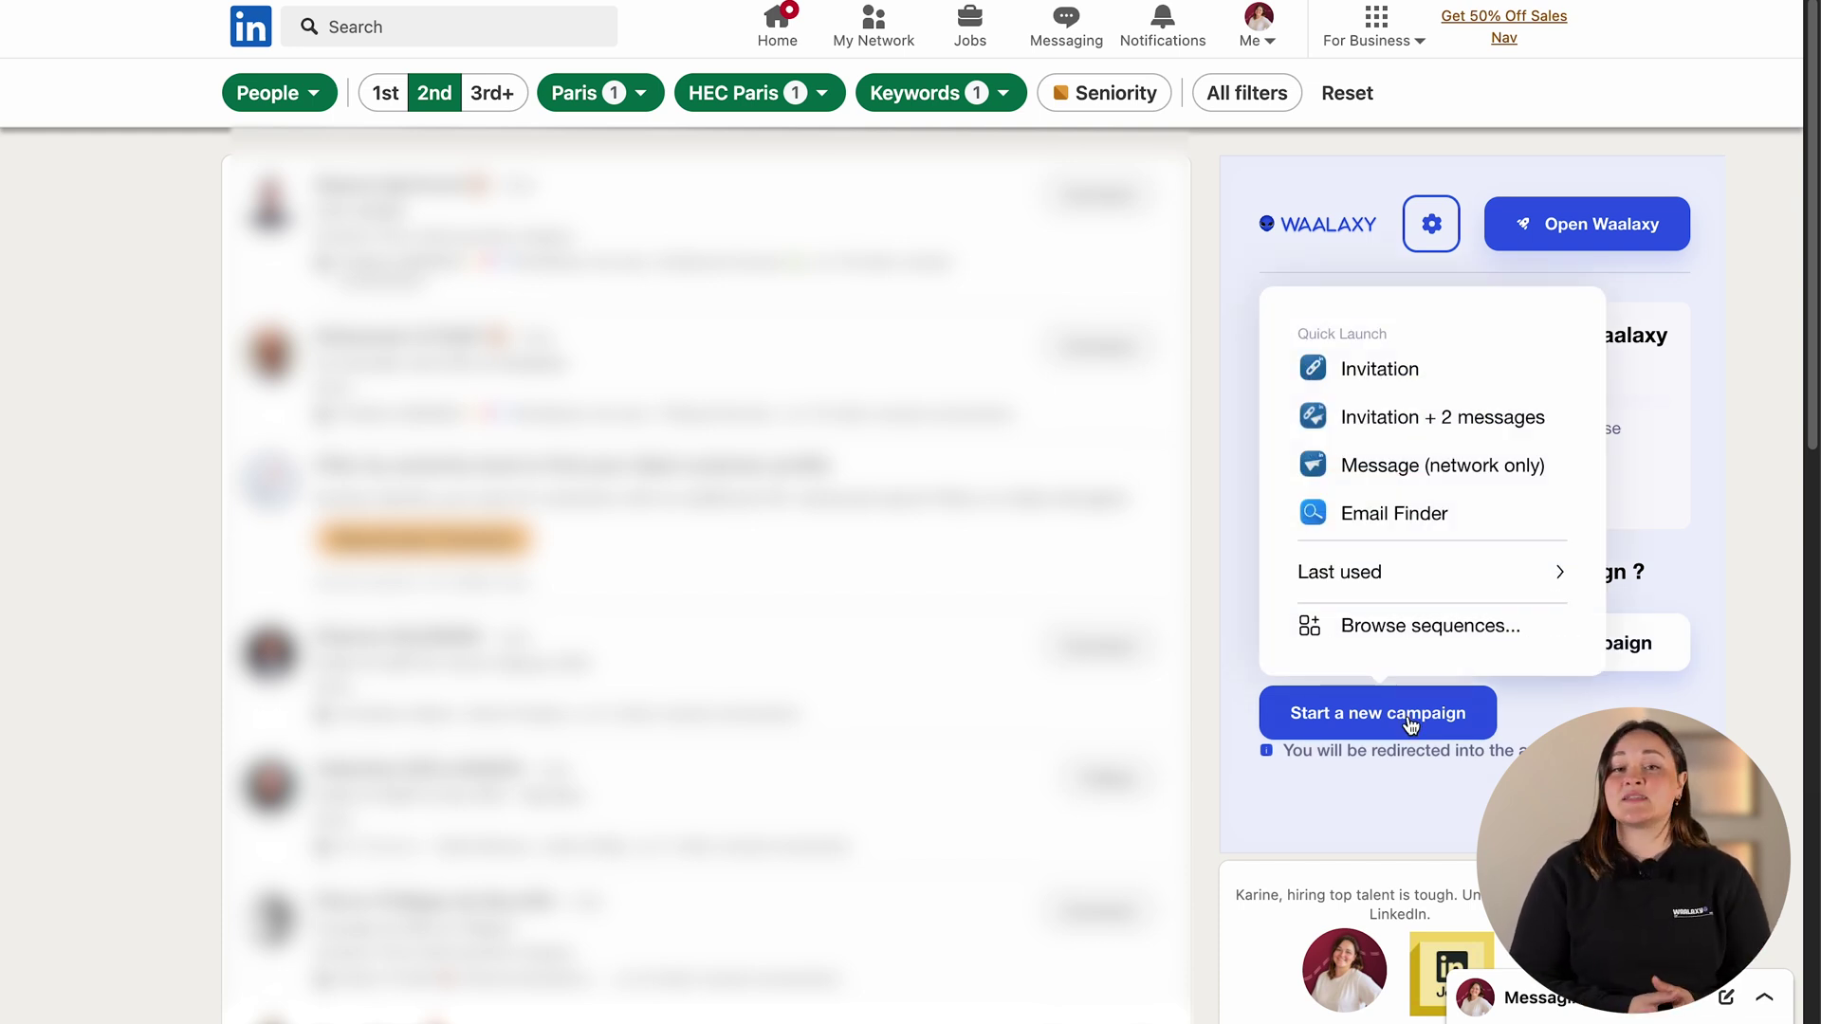
pyautogui.click(1433, 427)
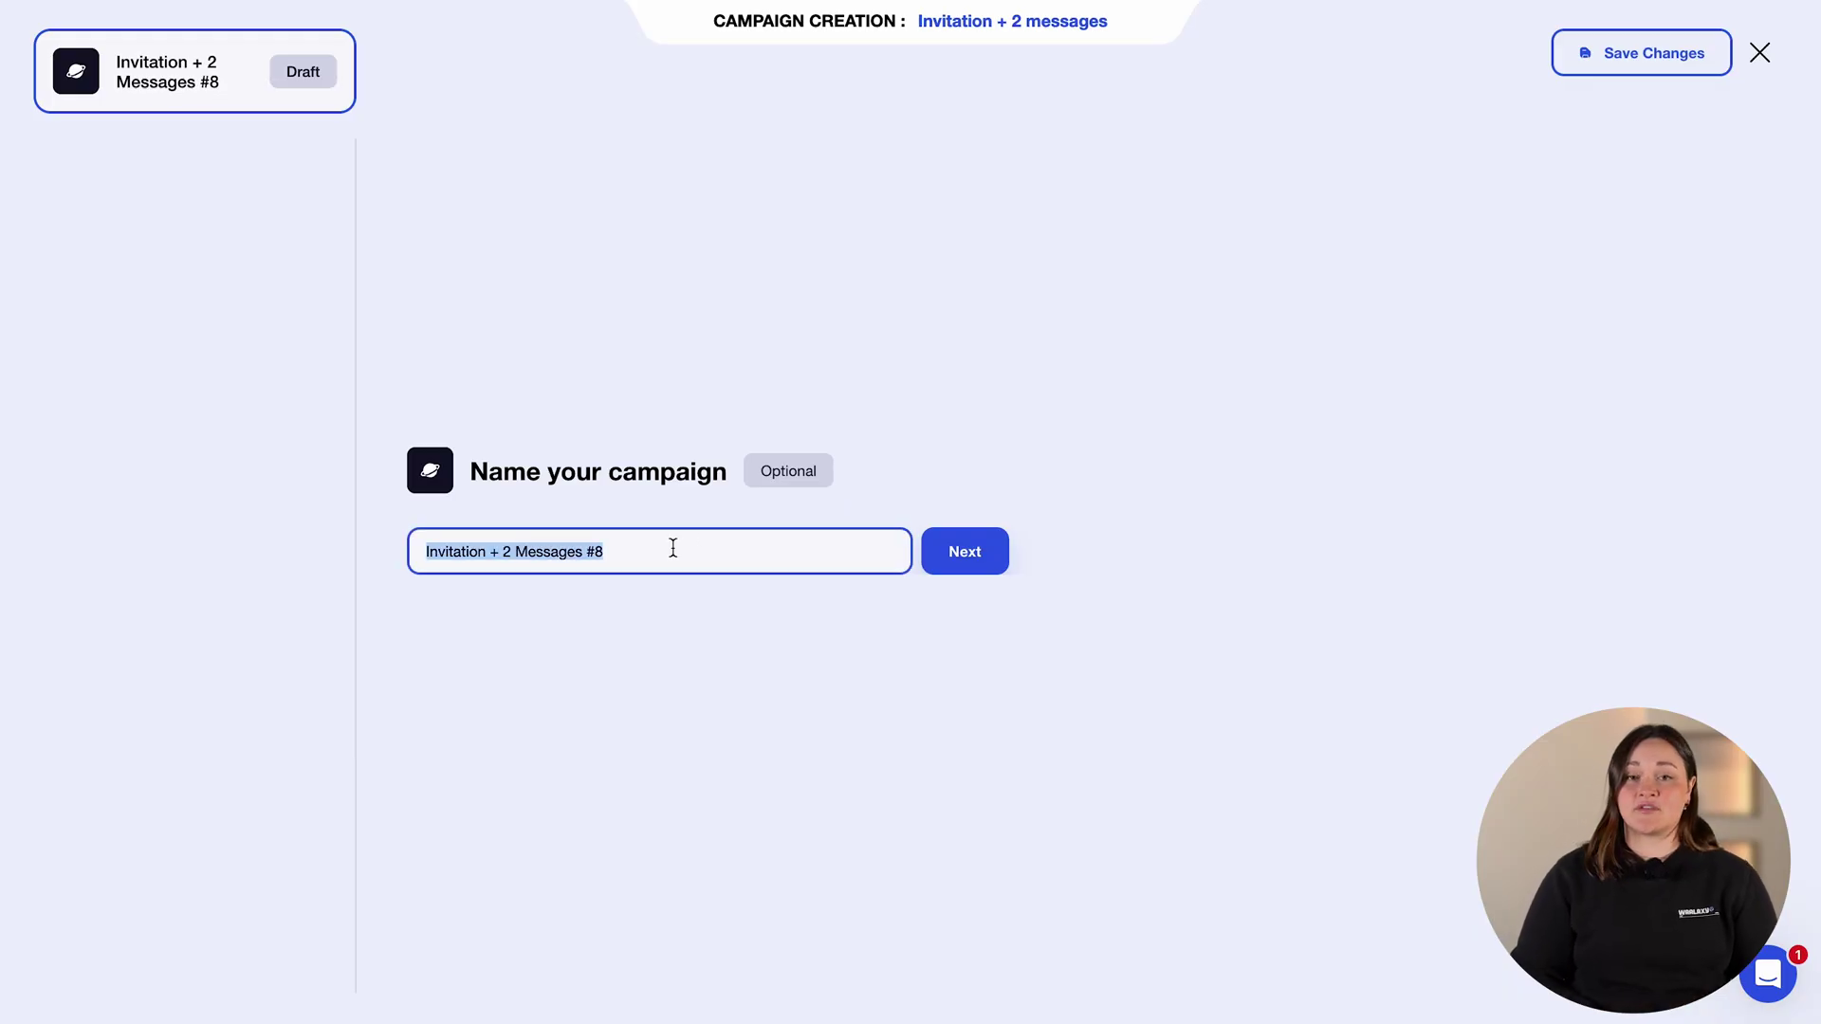
# Name the campaign 'CEO HEC Paris', skip the invitation note and keep a 1-day delay.
pyautogui.write('CEO HEC Paris')
pyautogui.click(980, 548)
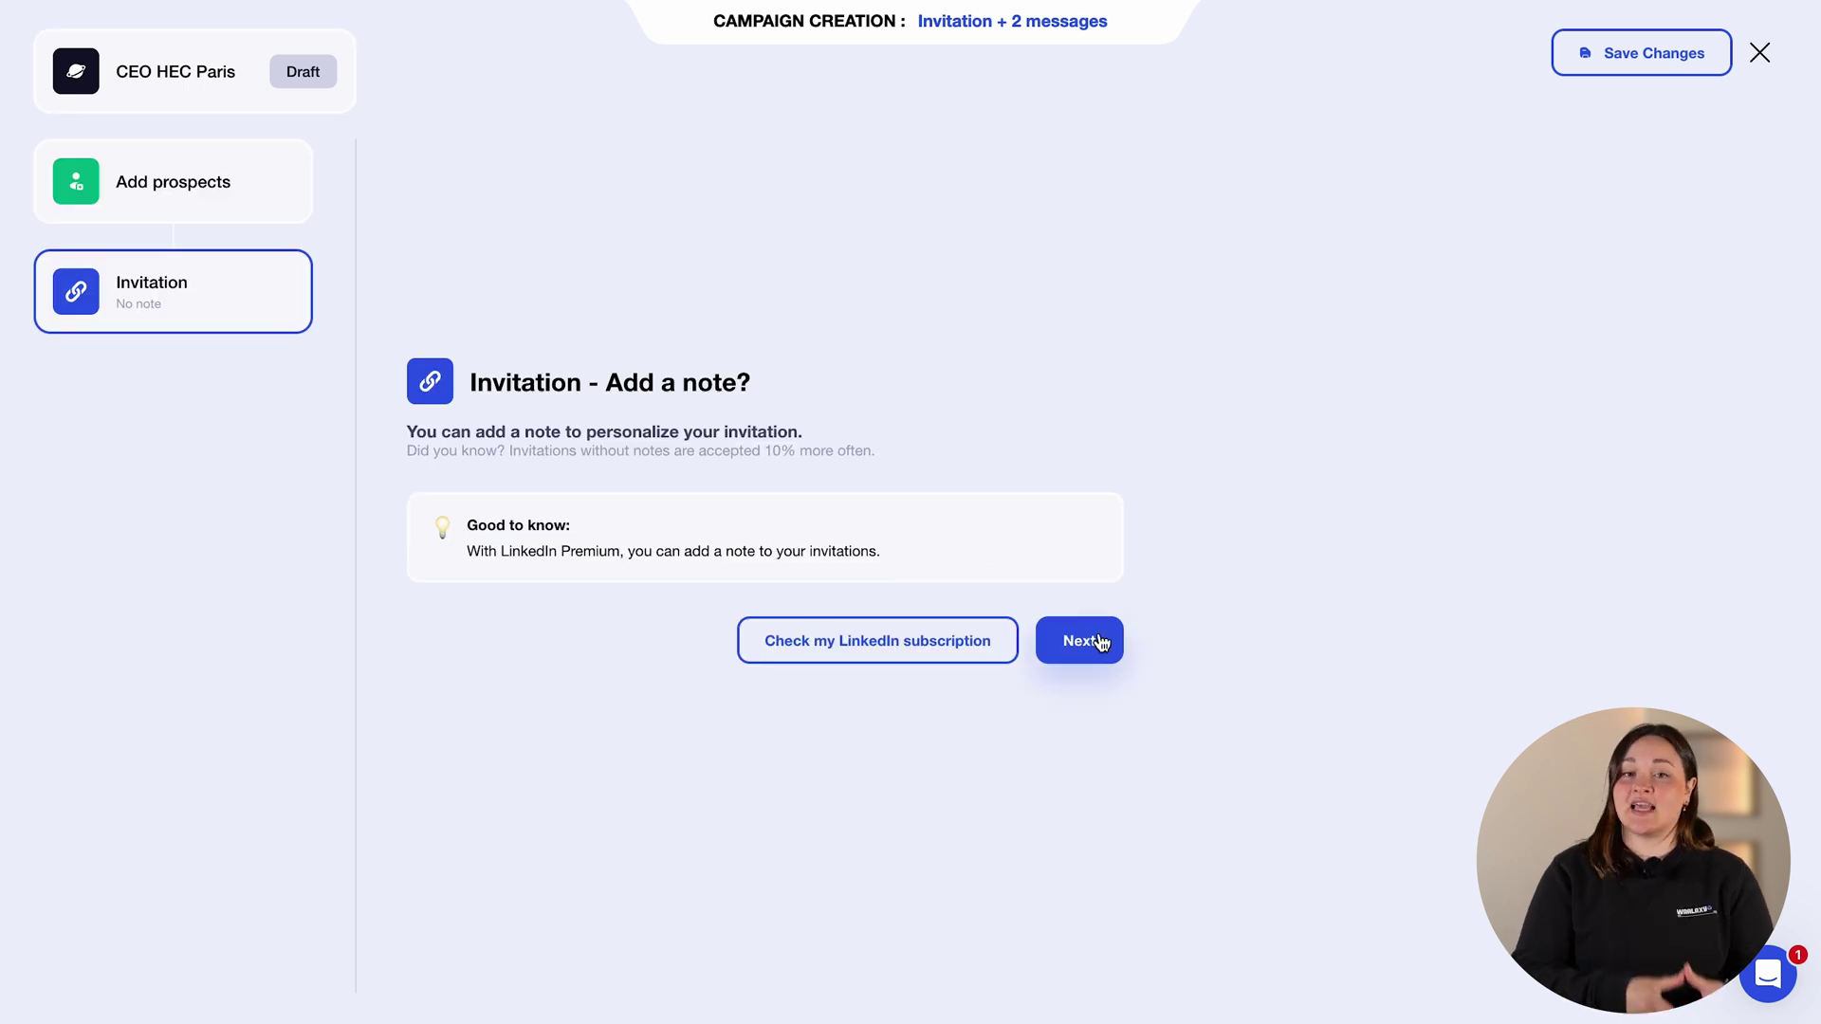
pyautogui.click(1091, 641)
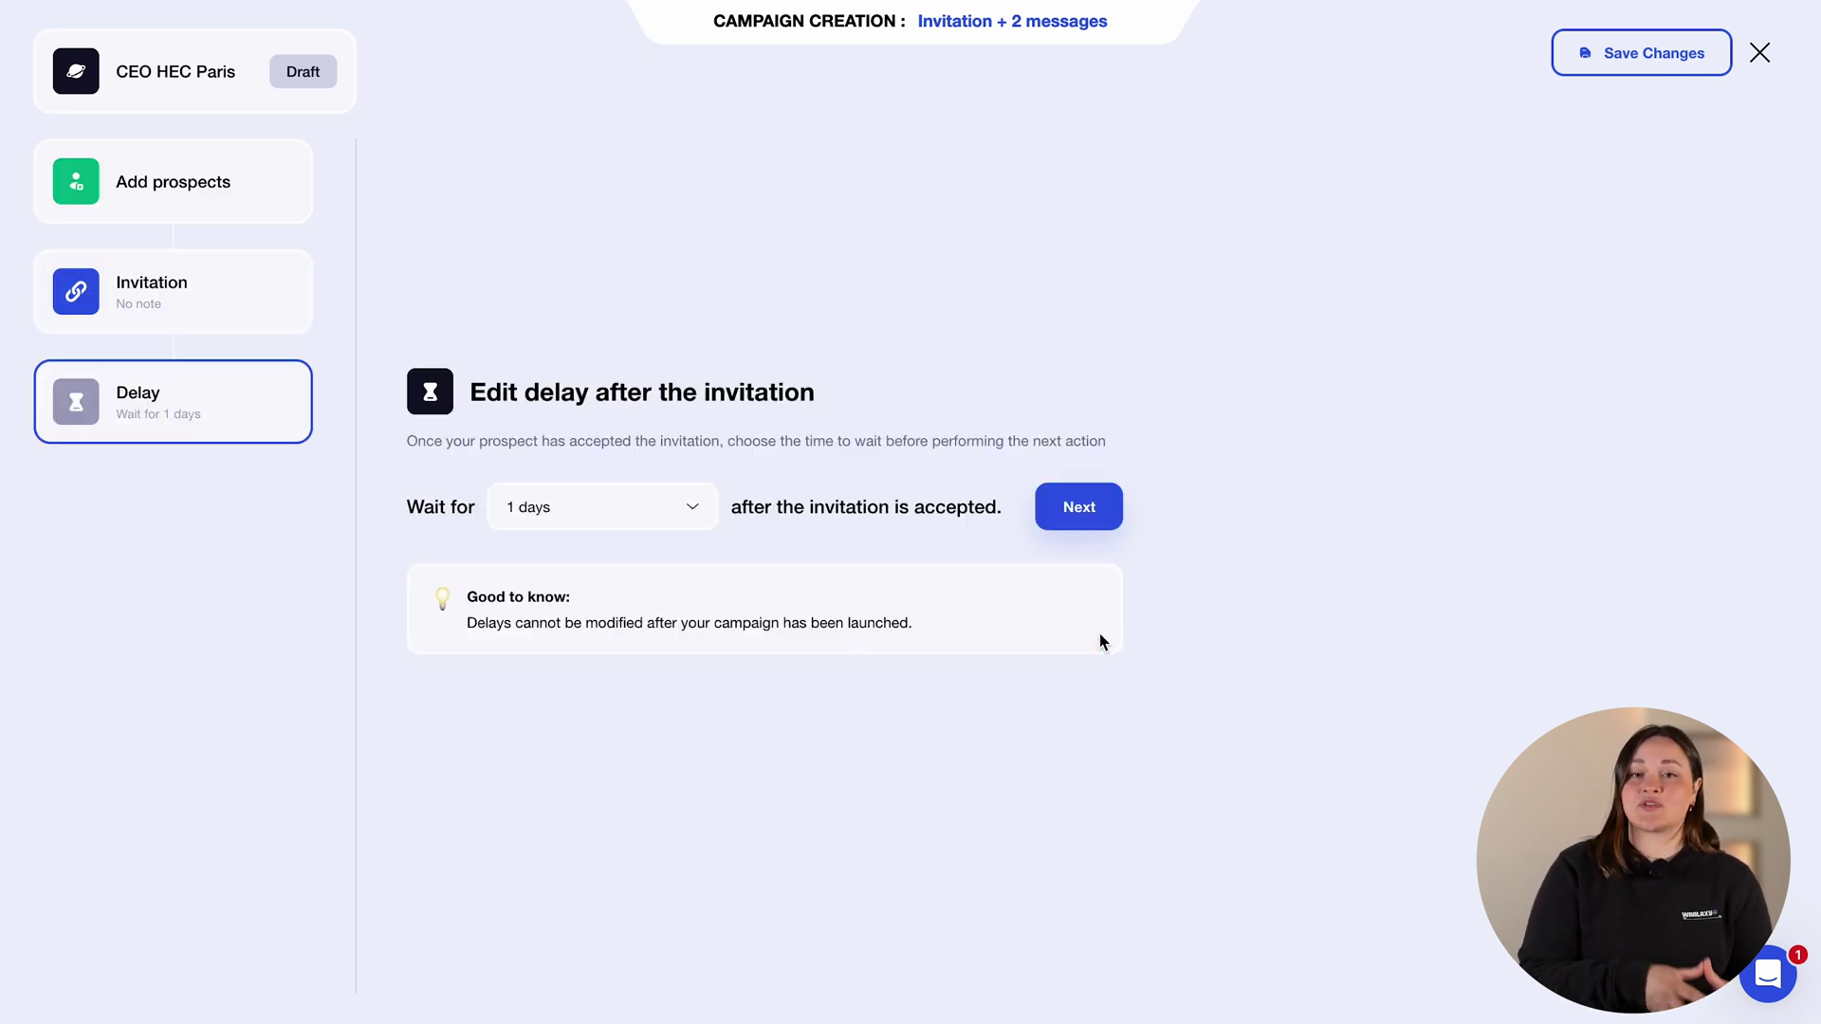
pyautogui.click(693, 518)
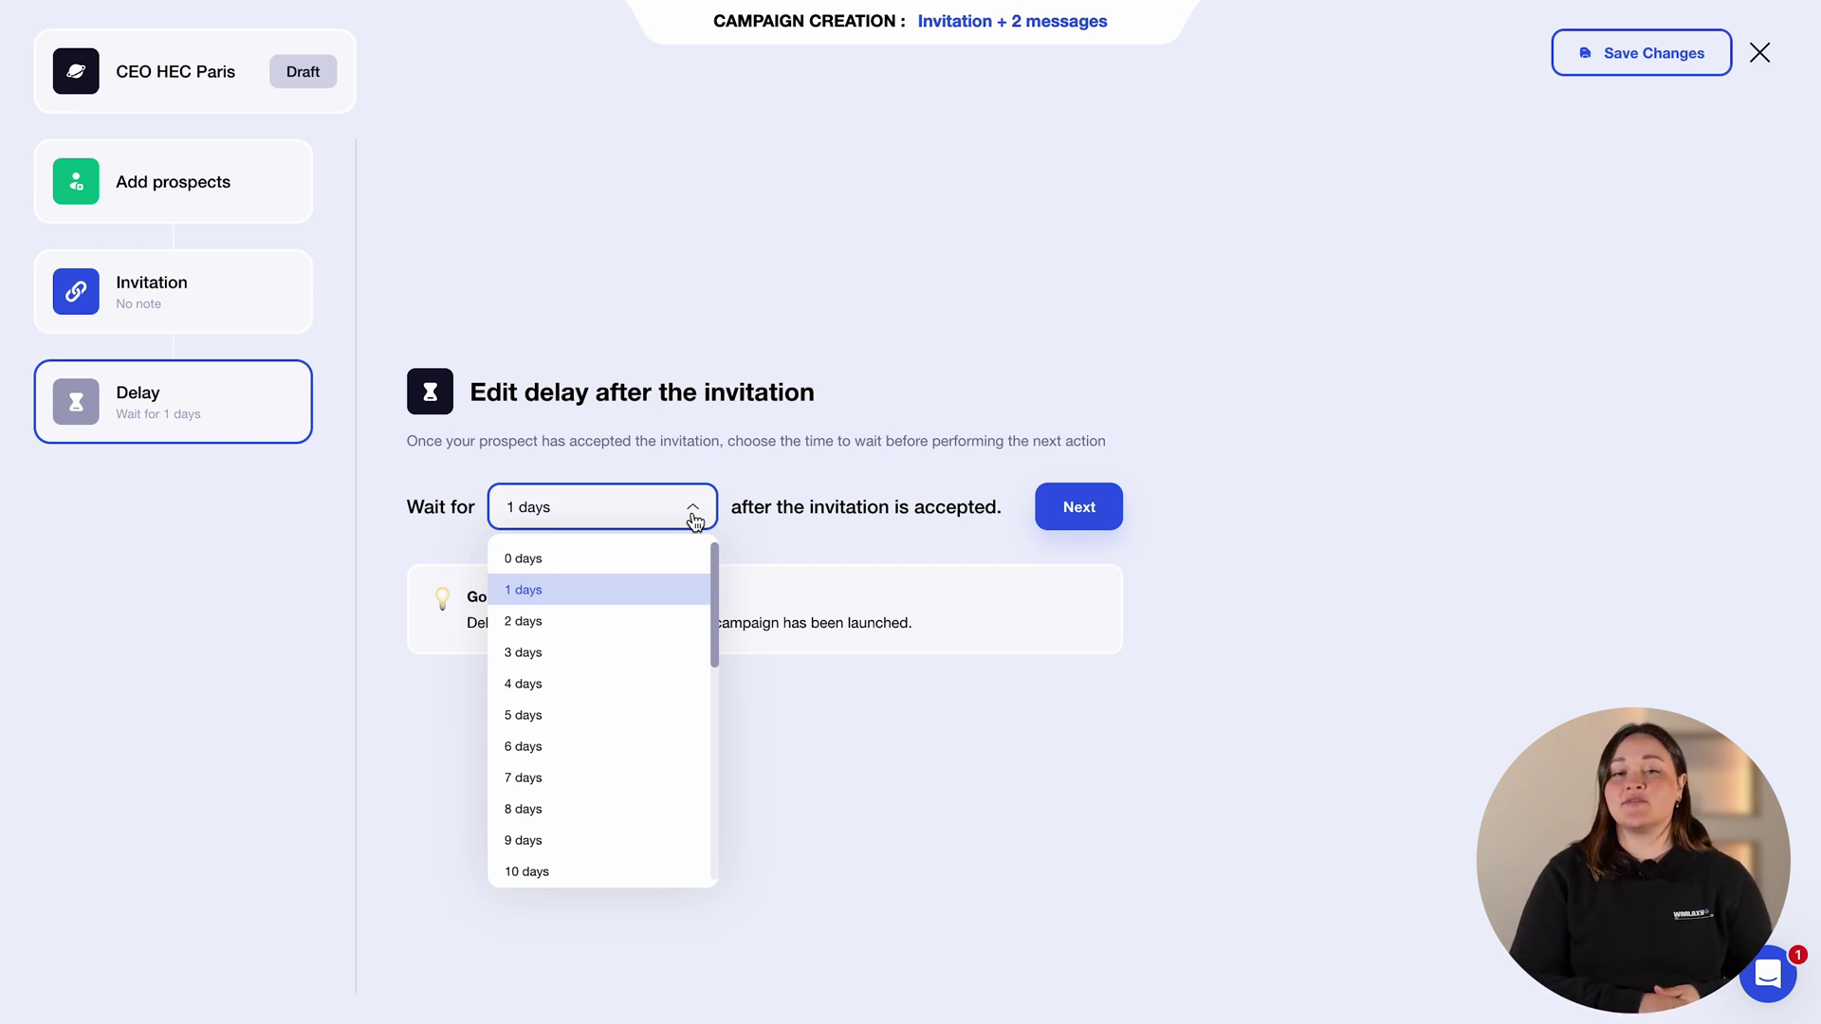
pyautogui.click(695, 521)
pyautogui.click(1050, 525)
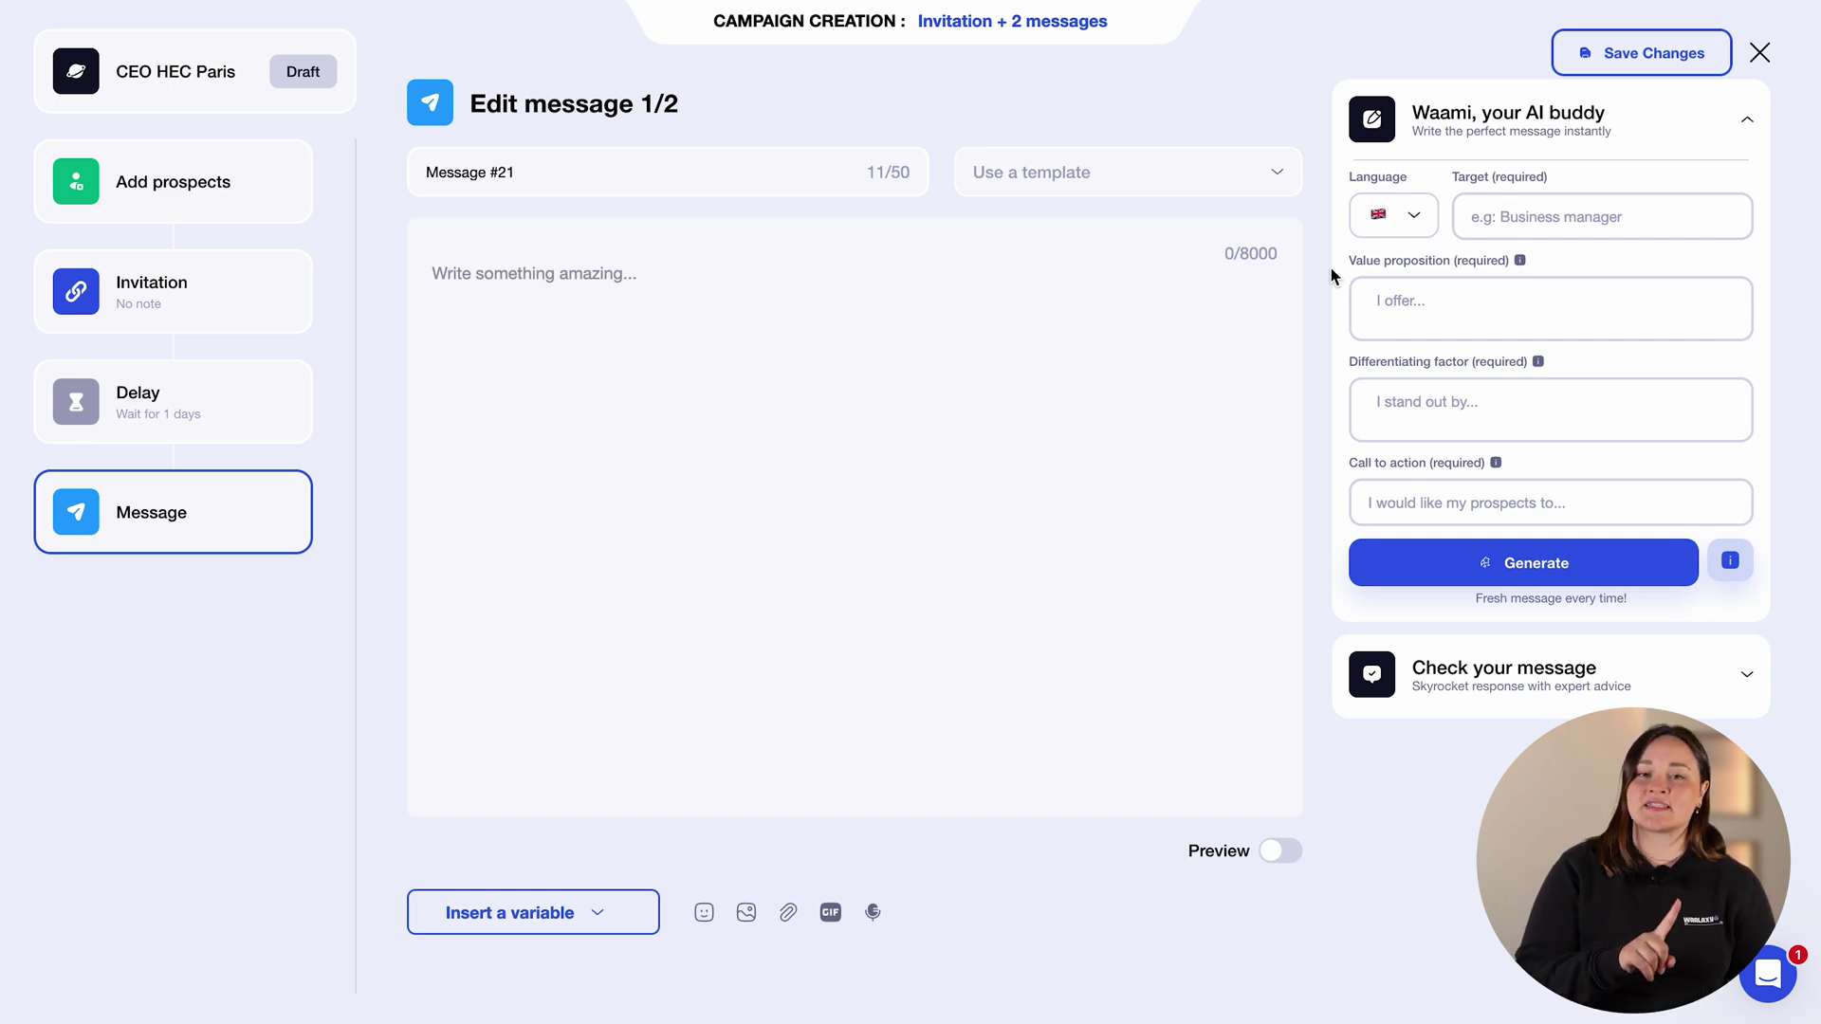
# Generate the first message with Waami AI: CEO audience, 20% discount, call to action 'Download Waalaxy'.
pyautogui.click(1465, 220)
pyautogui.write('CEO')
pyautogui.click(1466, 282)
pyautogui.write('Waalaxy is an automation tool to save time on LinkedIn prospec')
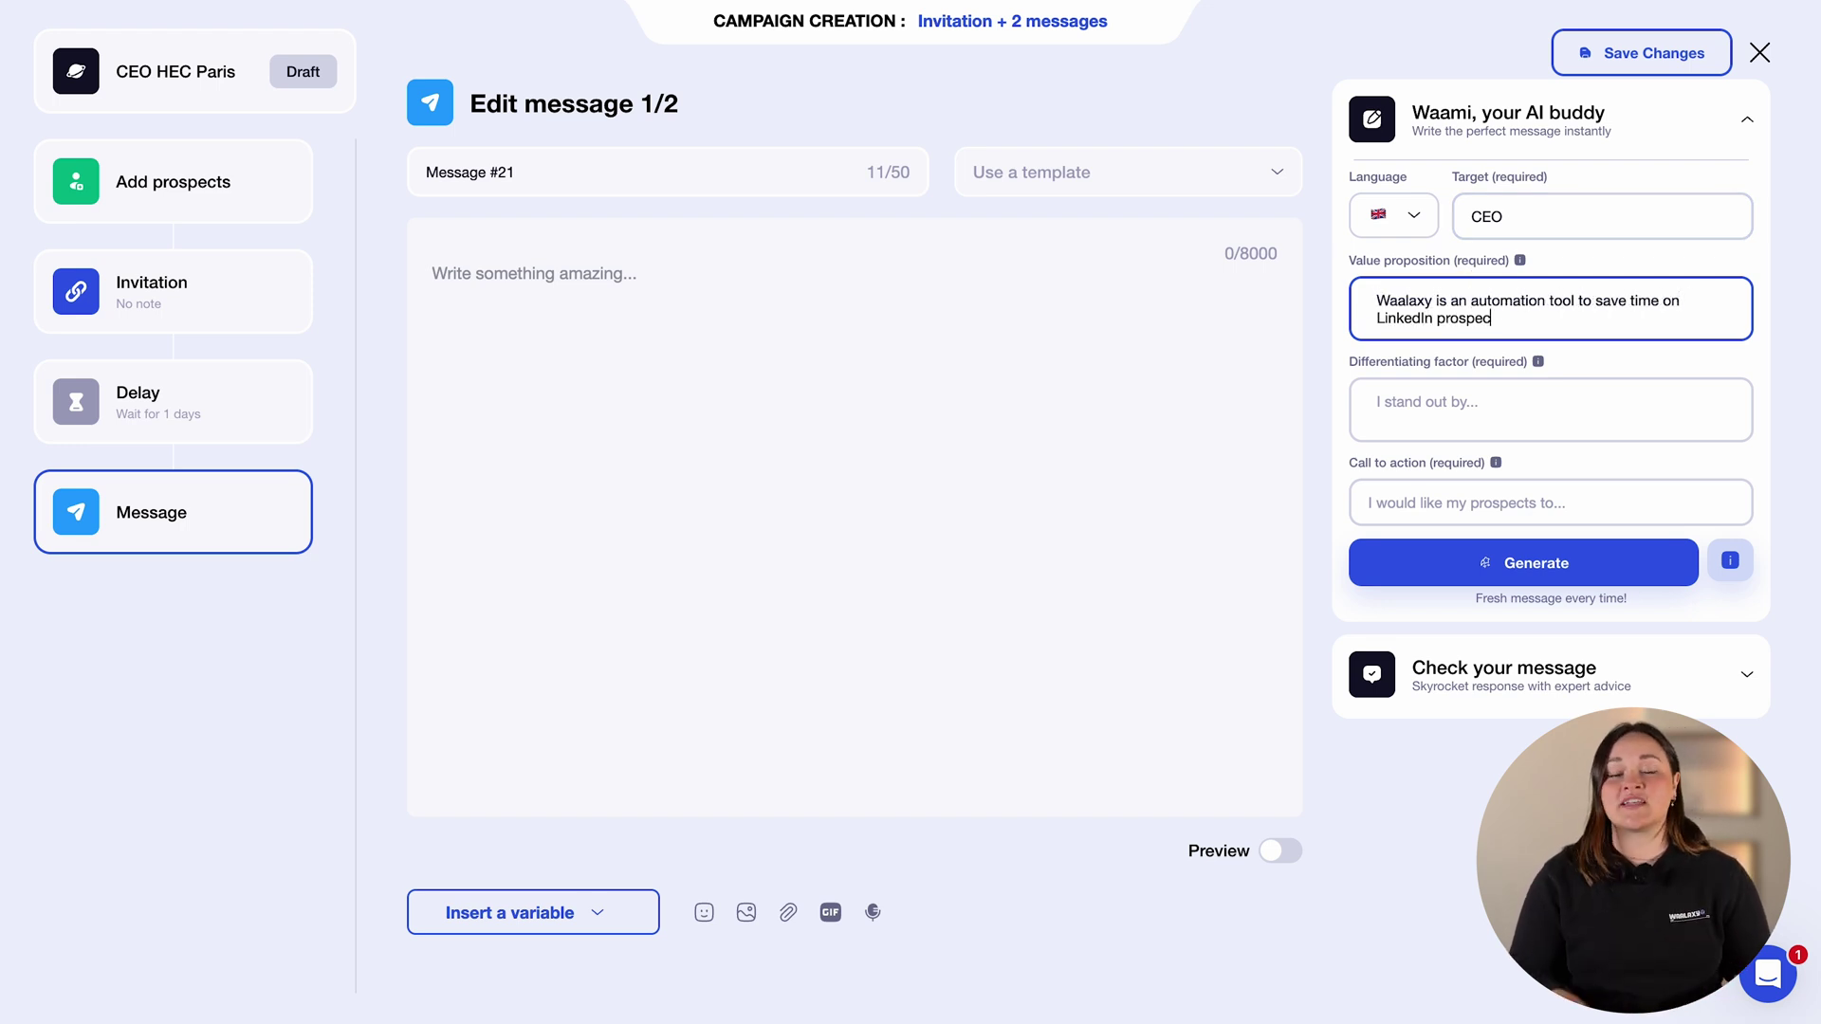
pyautogui.write('ting.')
pyautogui.click(1577, 427)
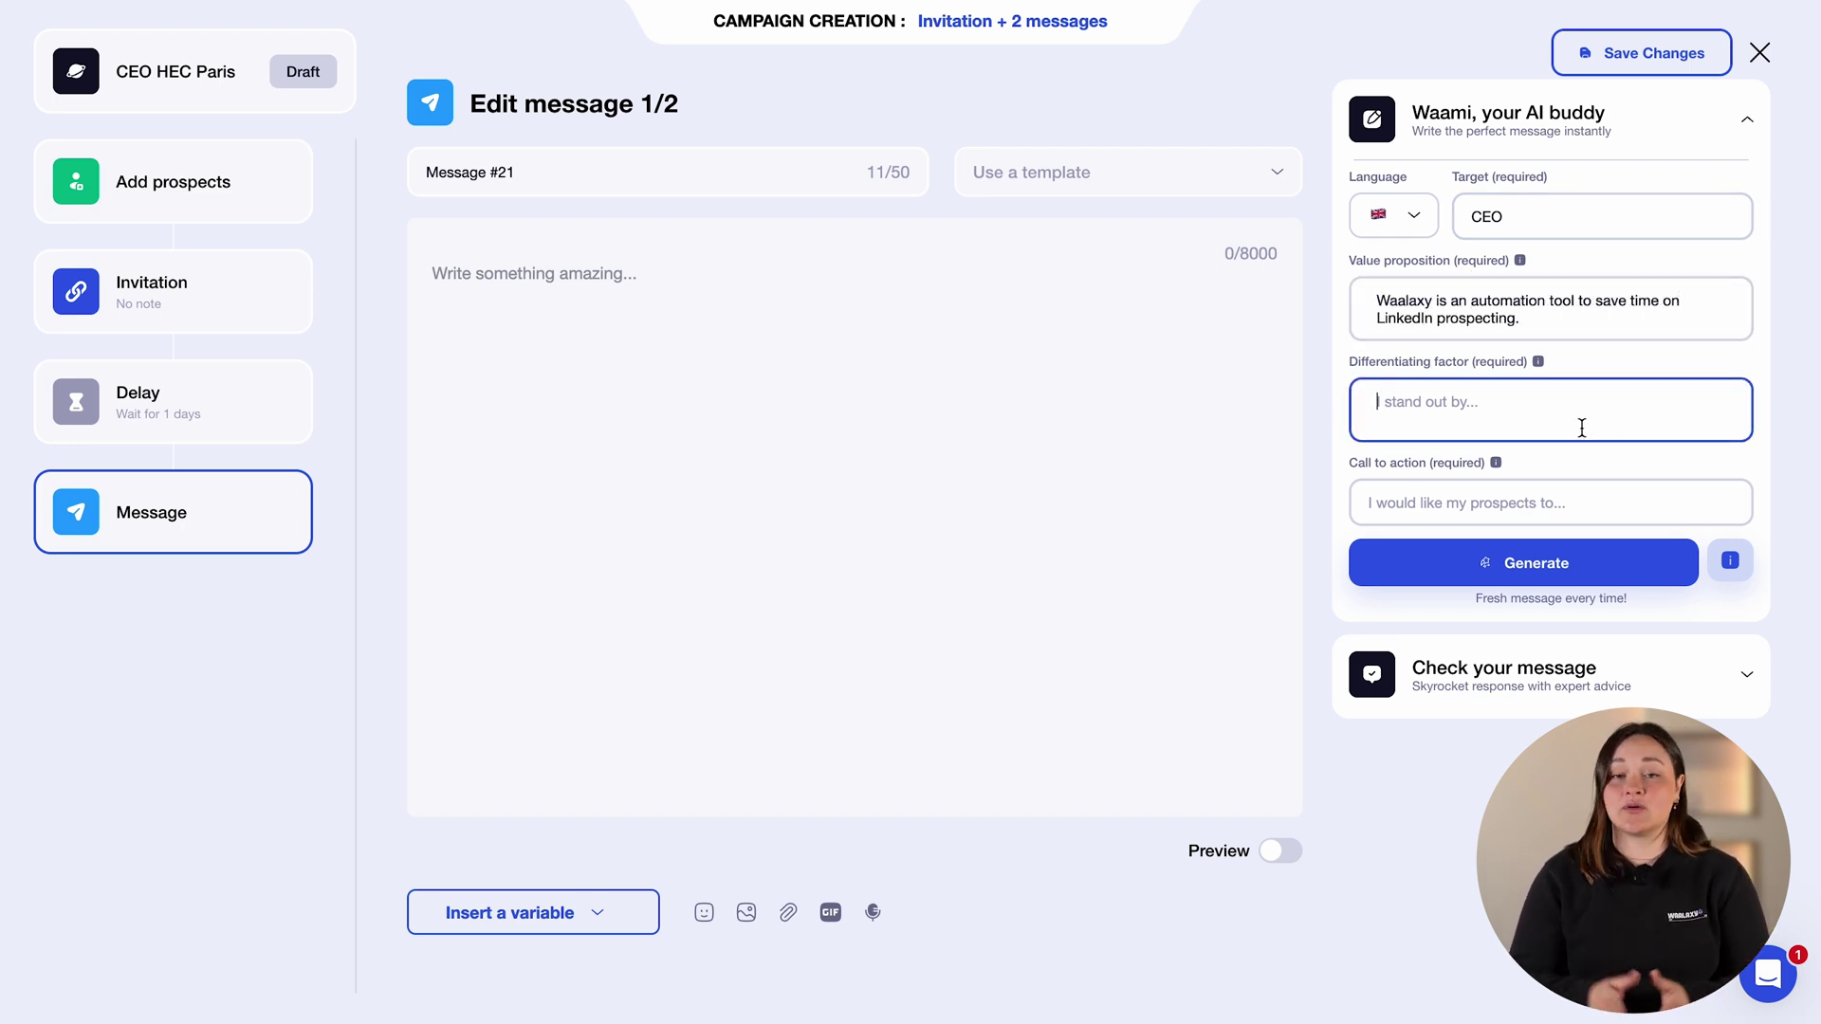
pyautogui.write('I offer a 20% discount')
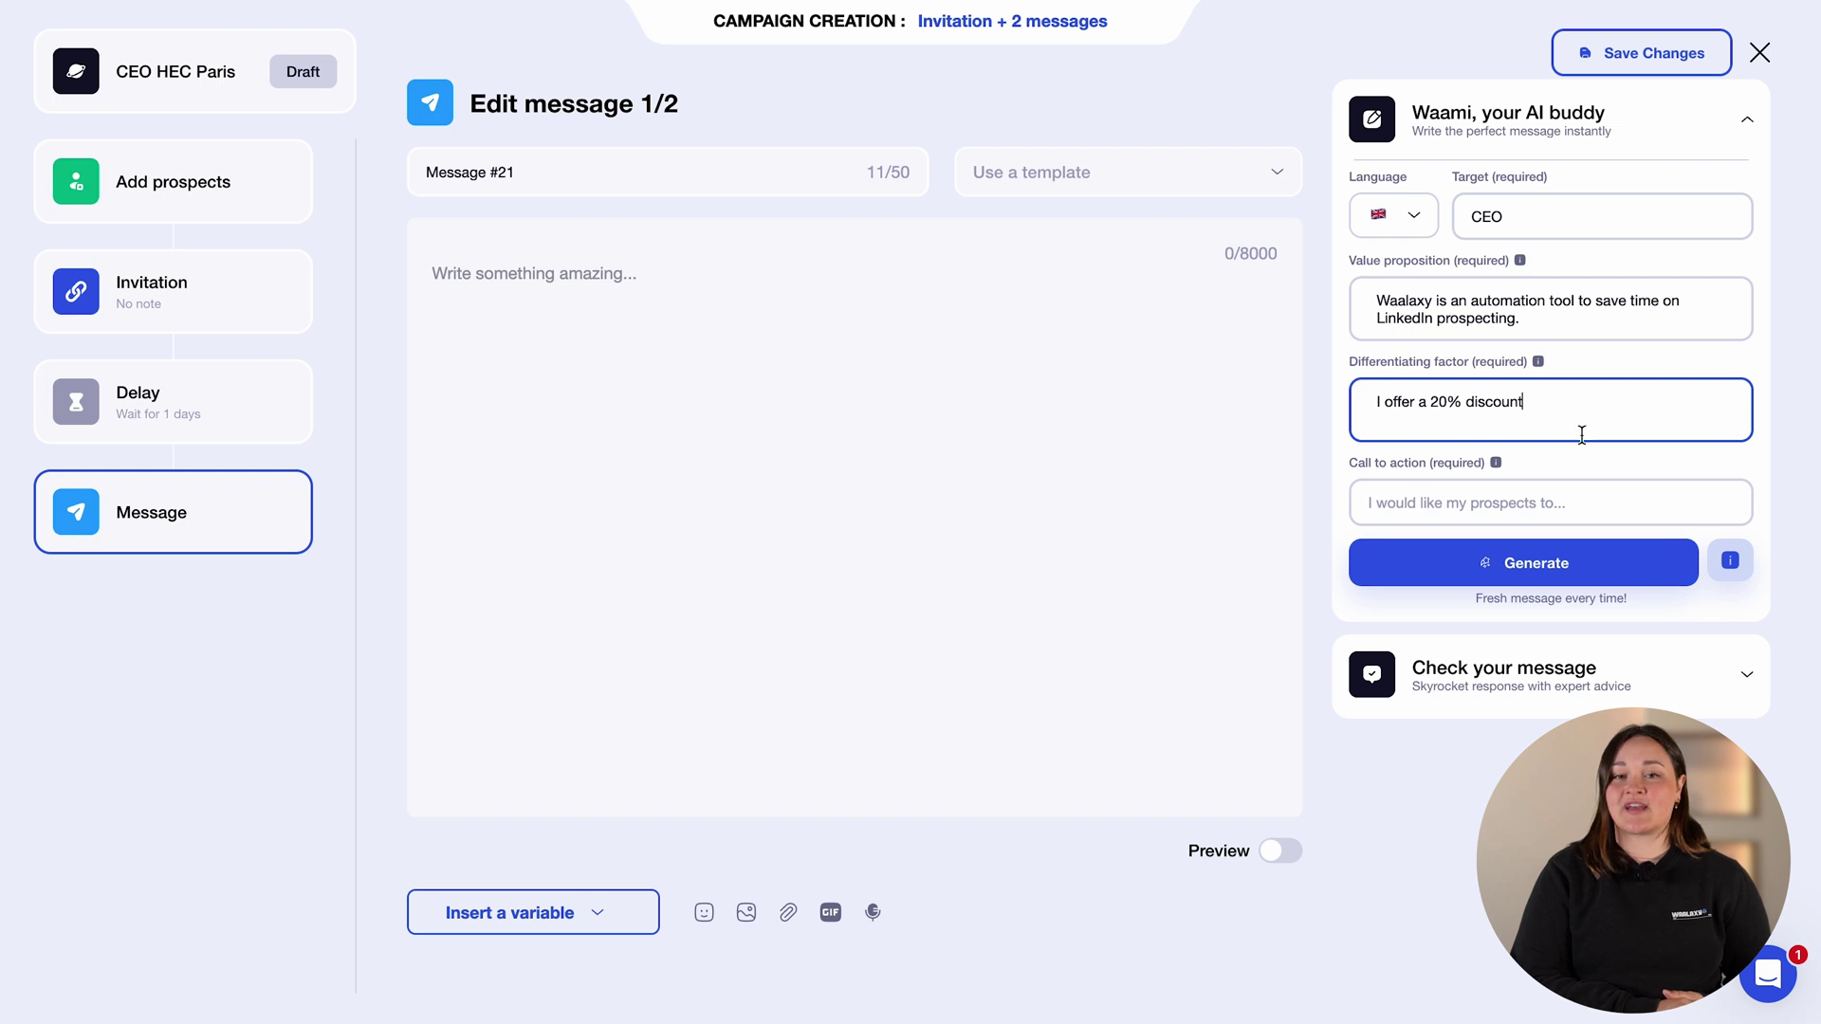
pyautogui.click(1554, 500)
pyautogui.write('Download Waalaxy')
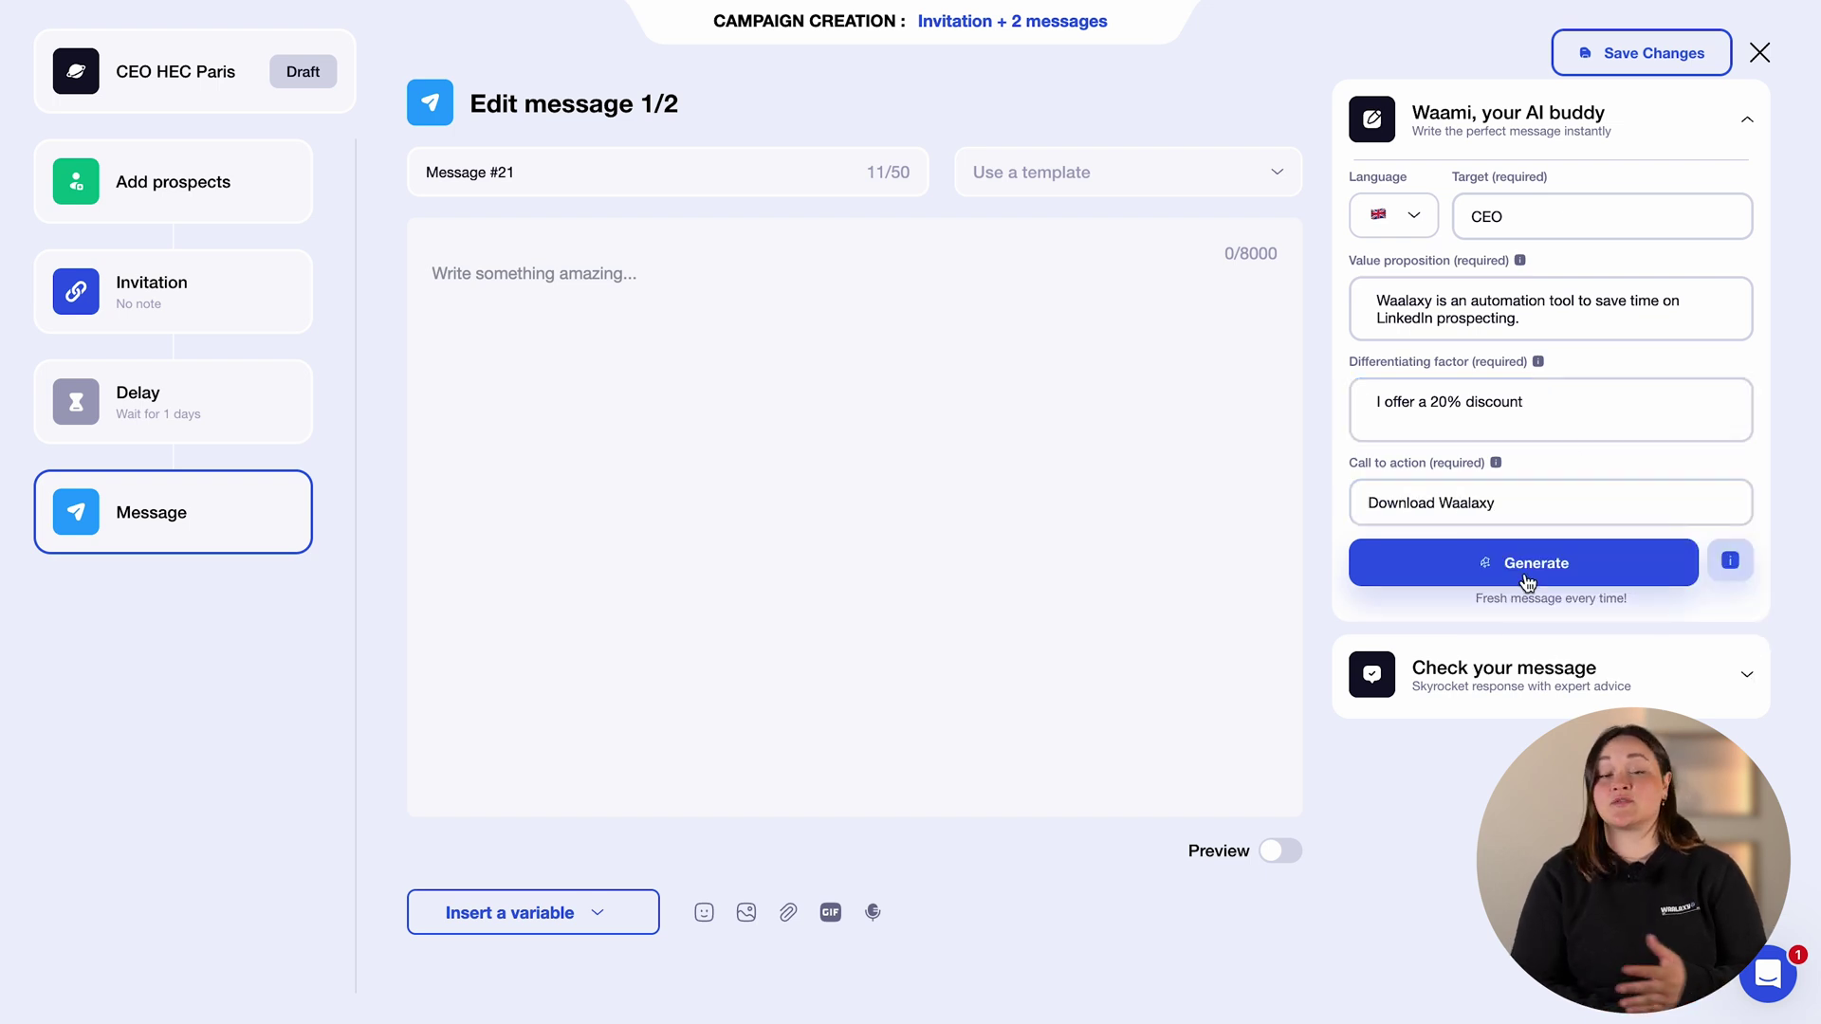
pyautogui.click(1525, 573)
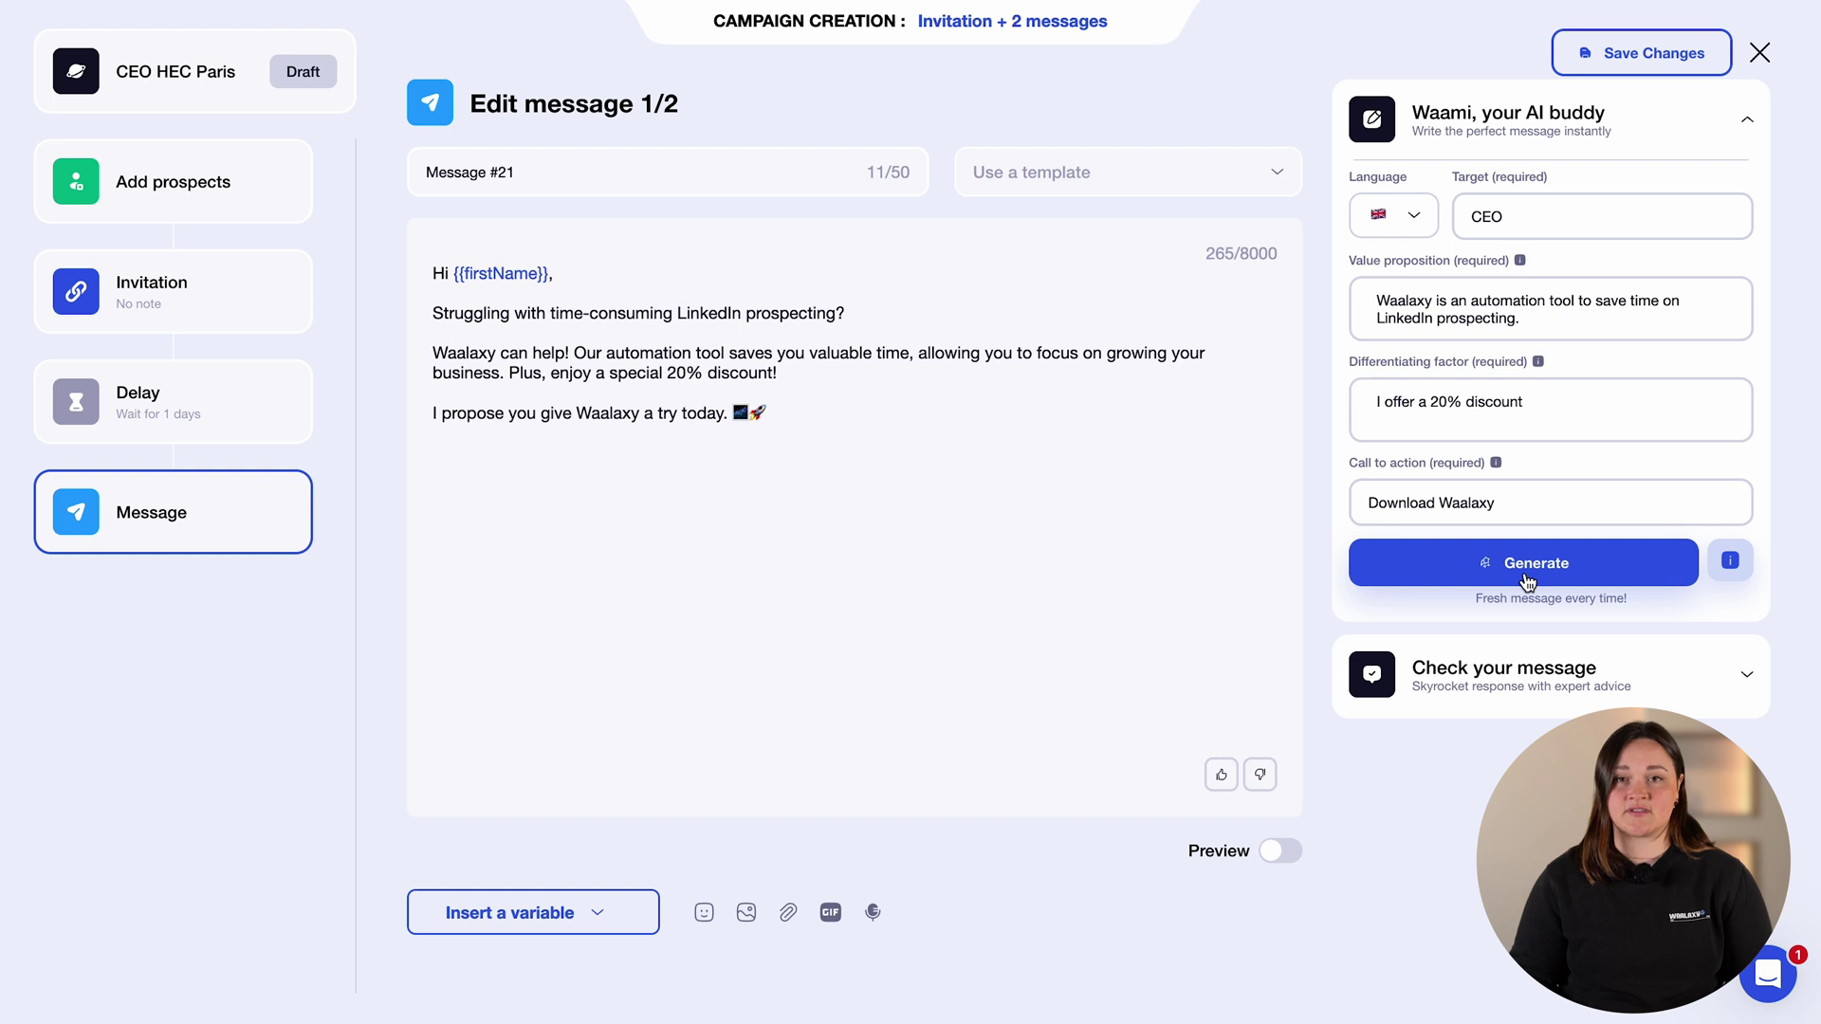
pyautogui.click(1721, 910)
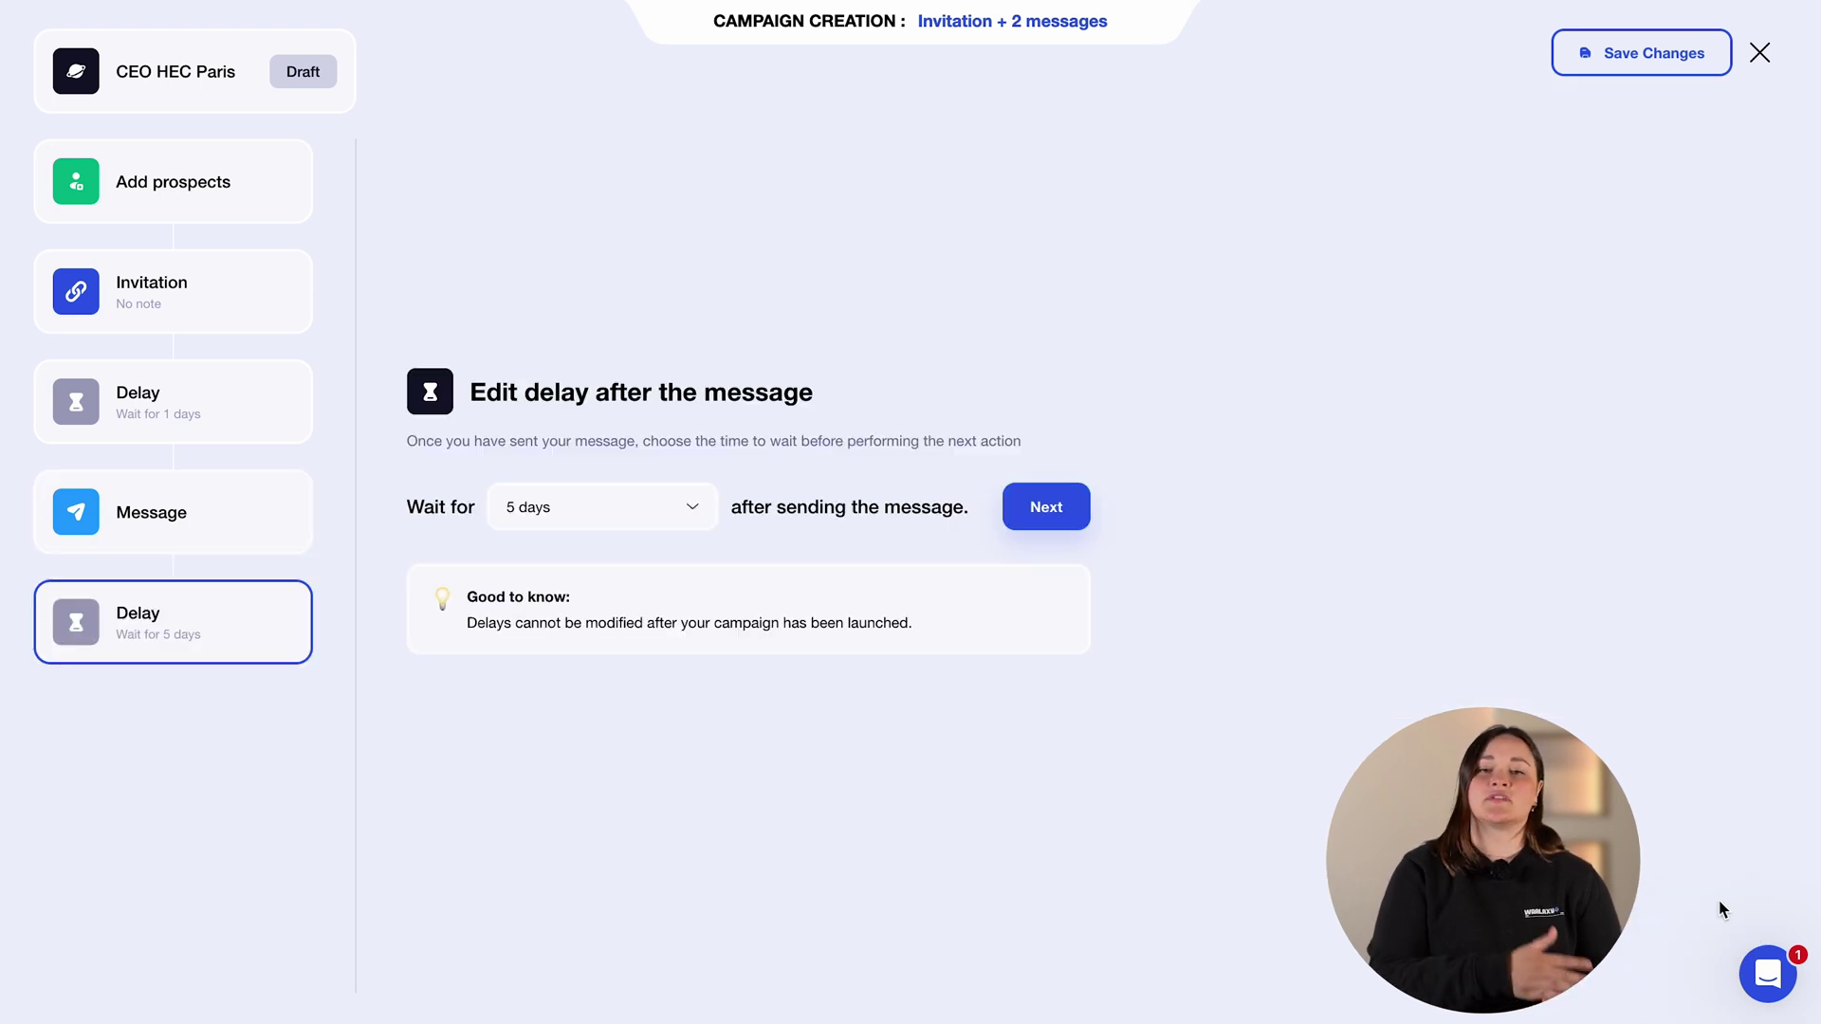
# Set a 2-day delay and fill the second message from template Message #20.
pyautogui.click(593, 507)
pyautogui.click(569, 576)
pyautogui.click(1043, 507)
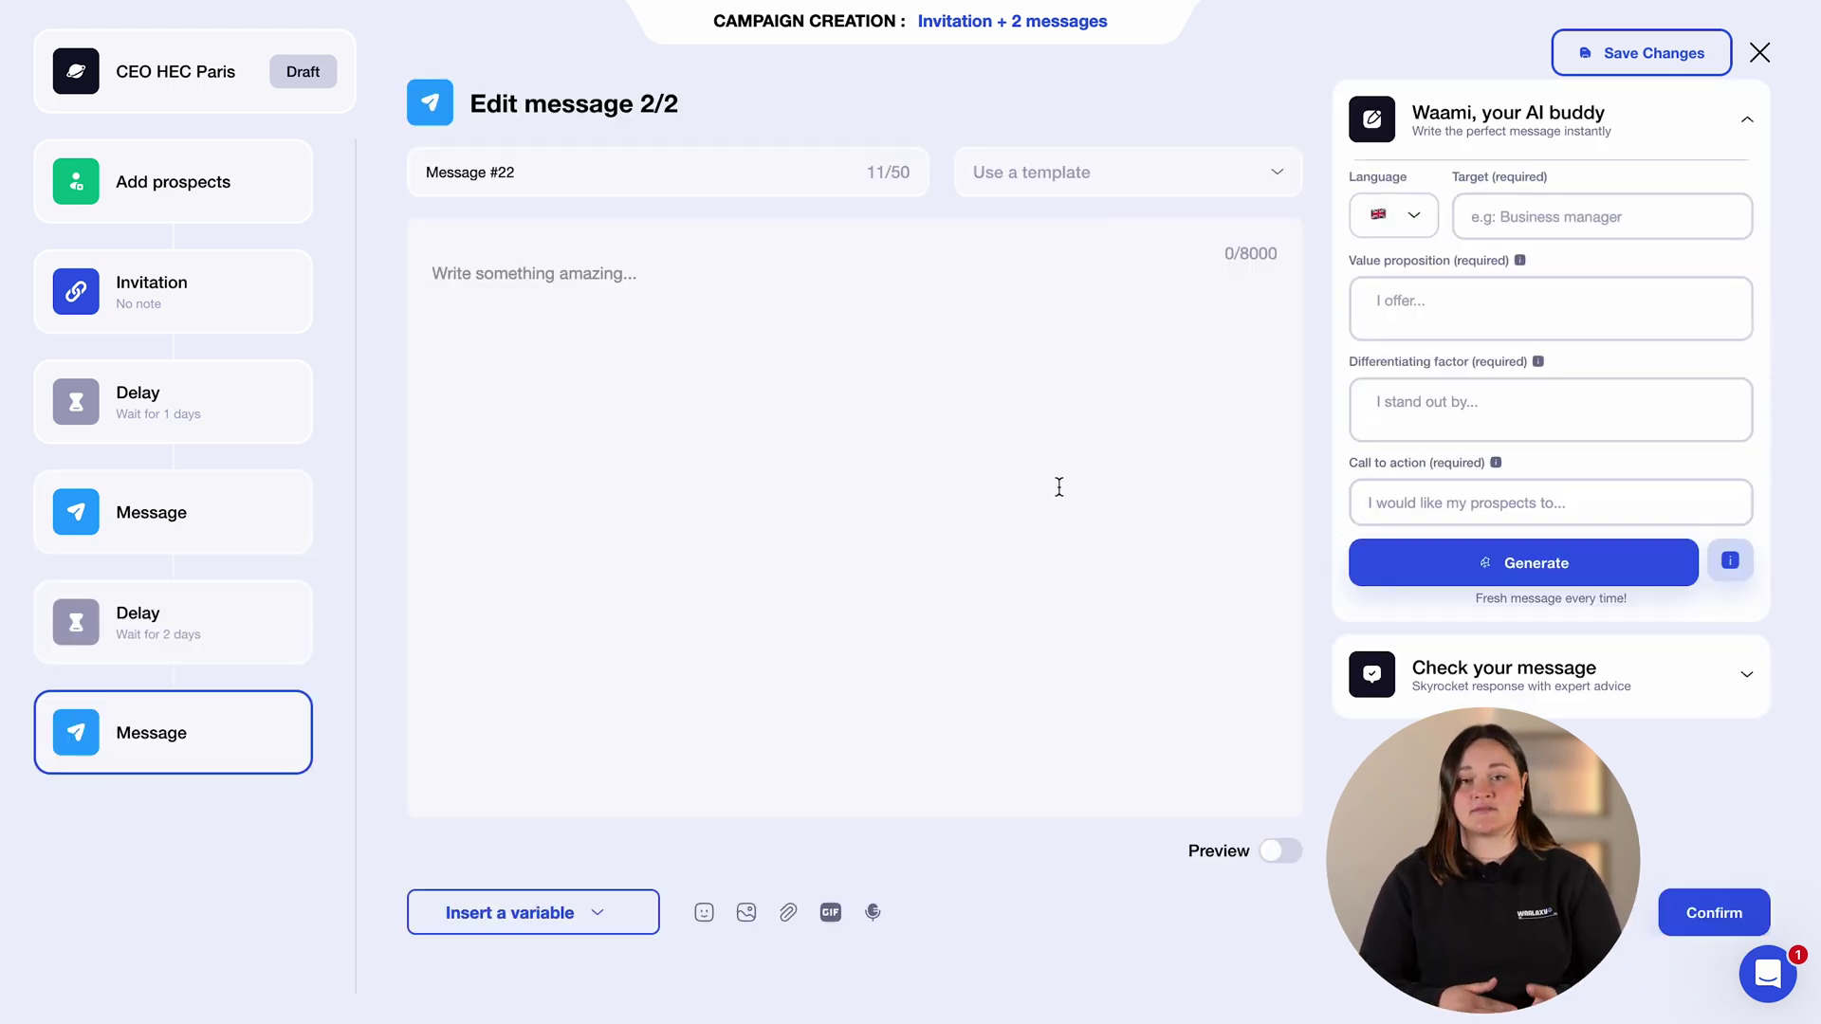
pyautogui.click(1060, 171)
pyautogui.click(1060, 228)
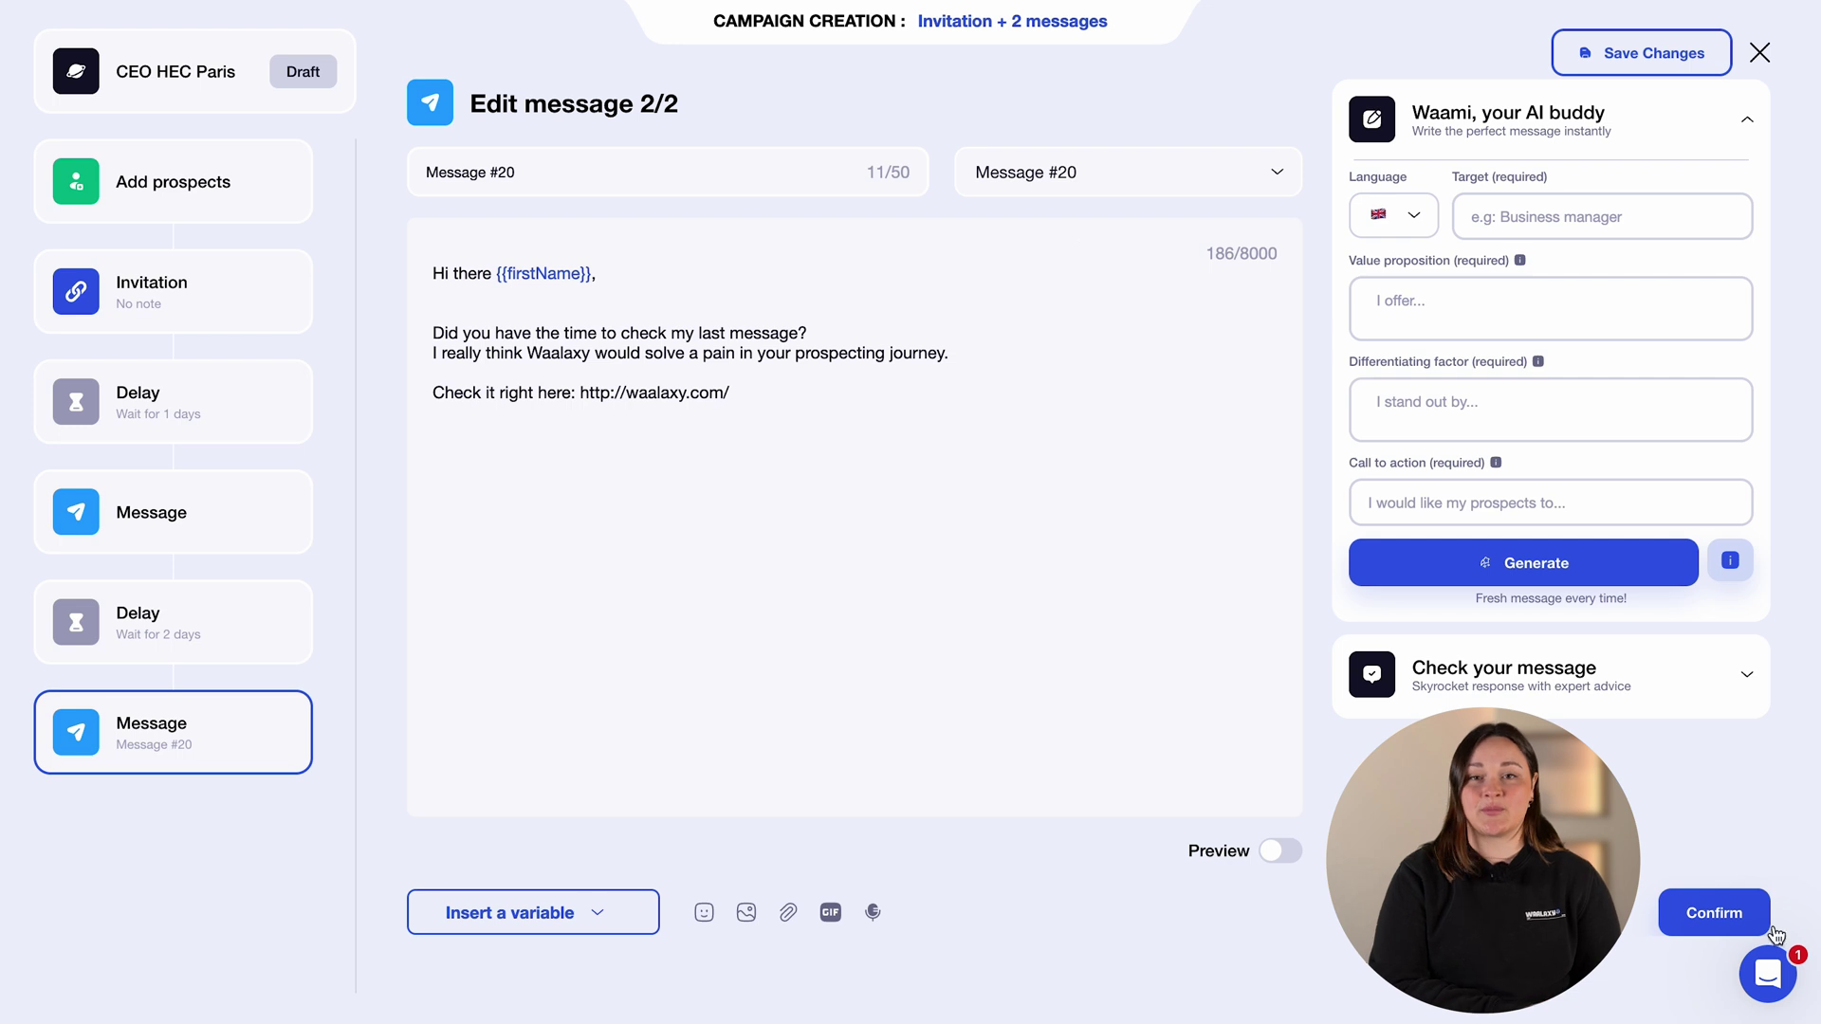
pyautogui.click(1707, 911)
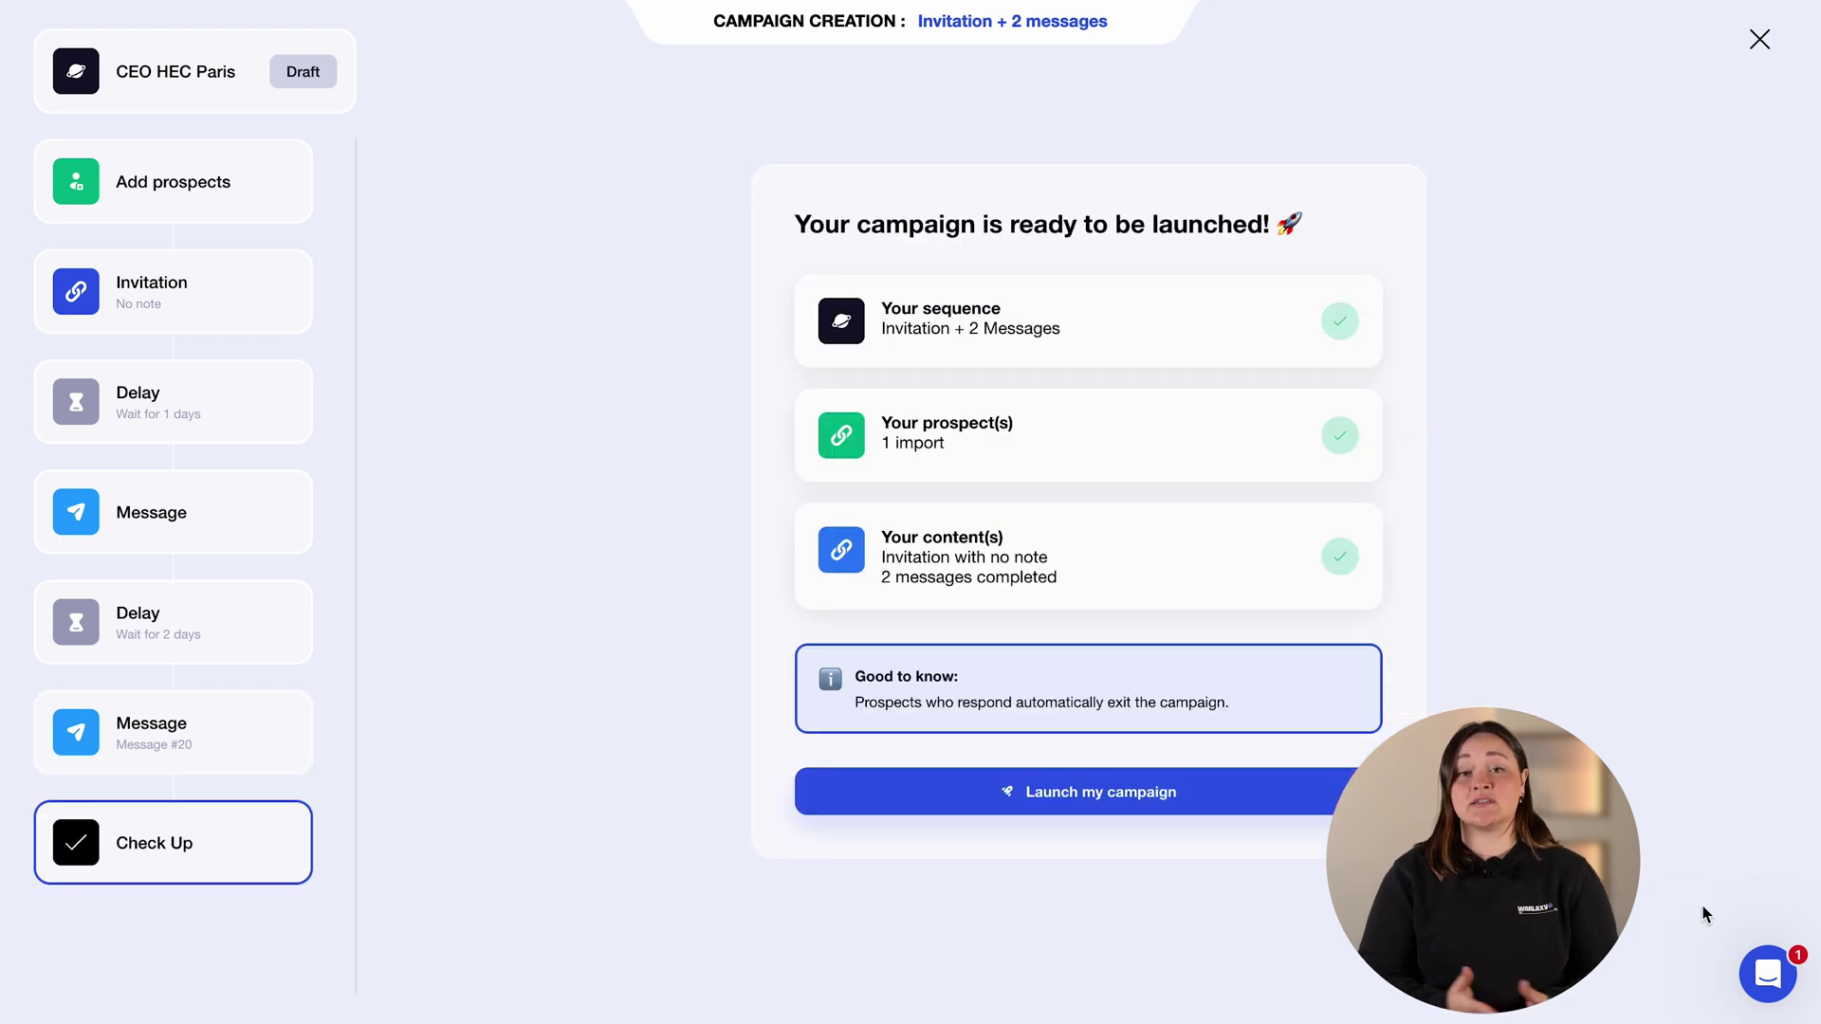
# Launch the CEO HEC Paris campaign, review its 19 queued invitations, and open Account activity settings.
pyautogui.click(1090, 795)
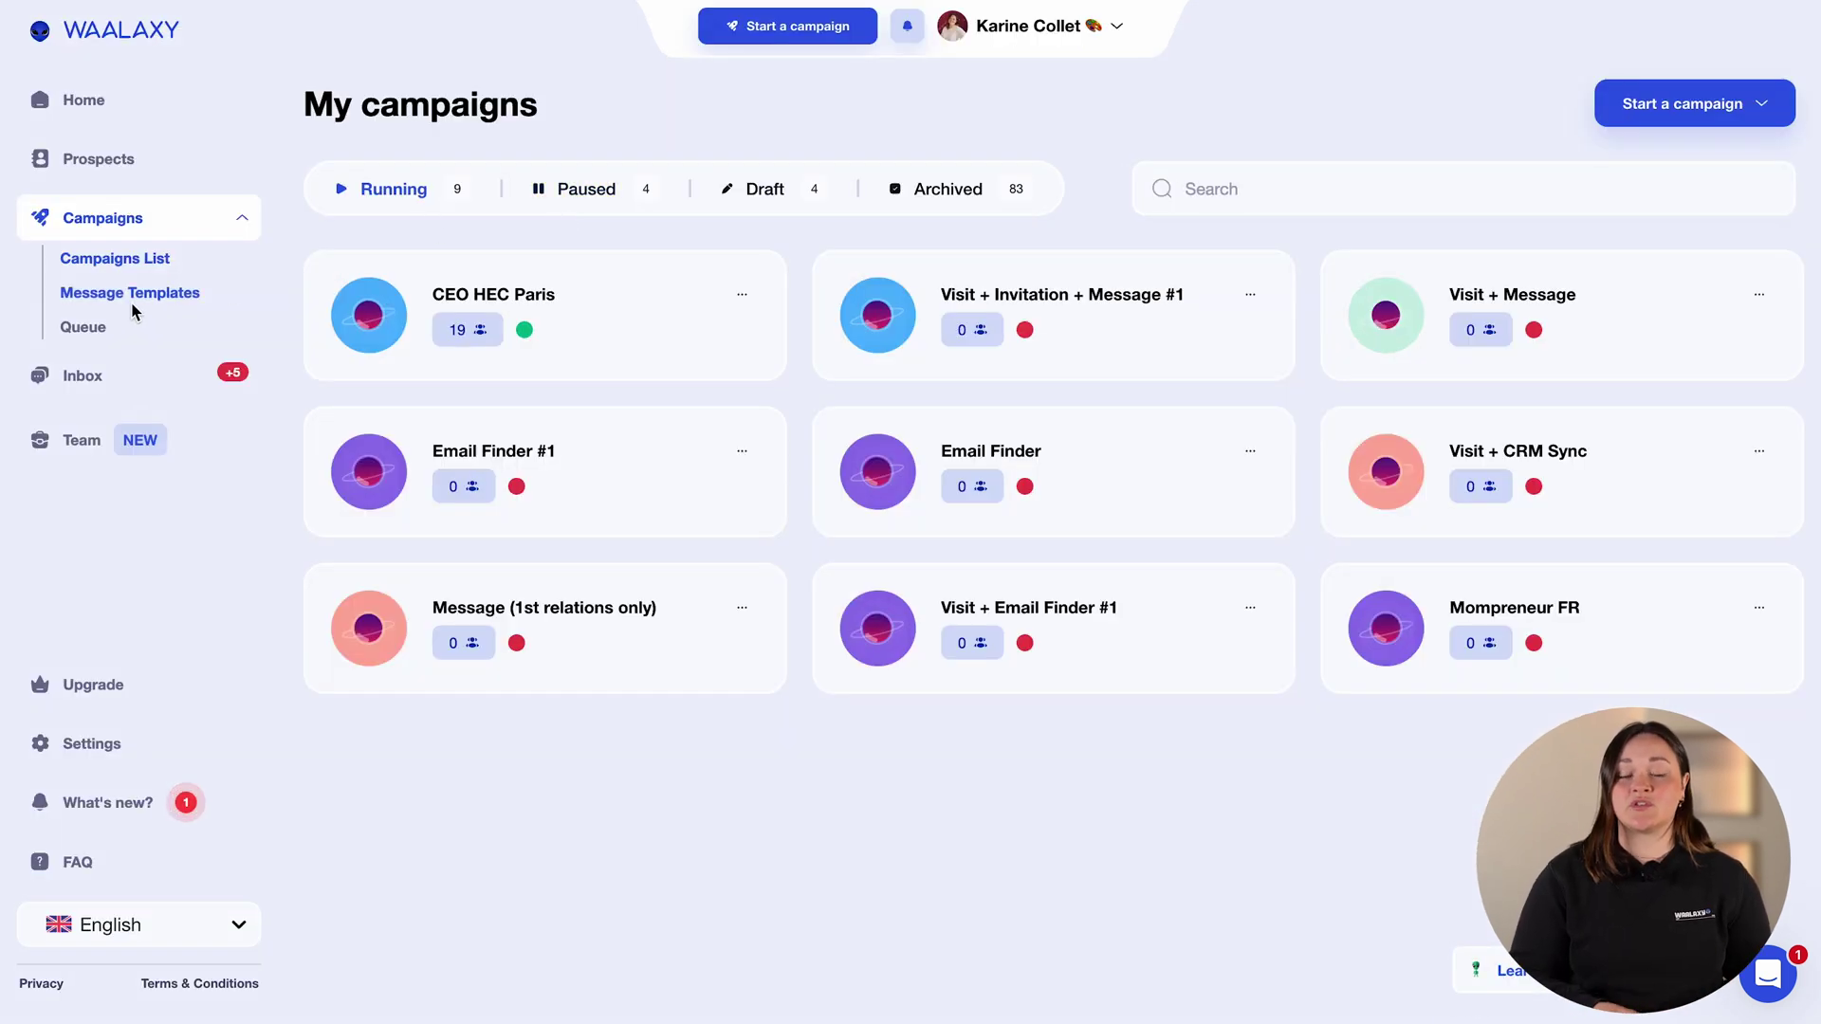
pyautogui.click(82, 328)
pyautogui.moveTo(711, 470)
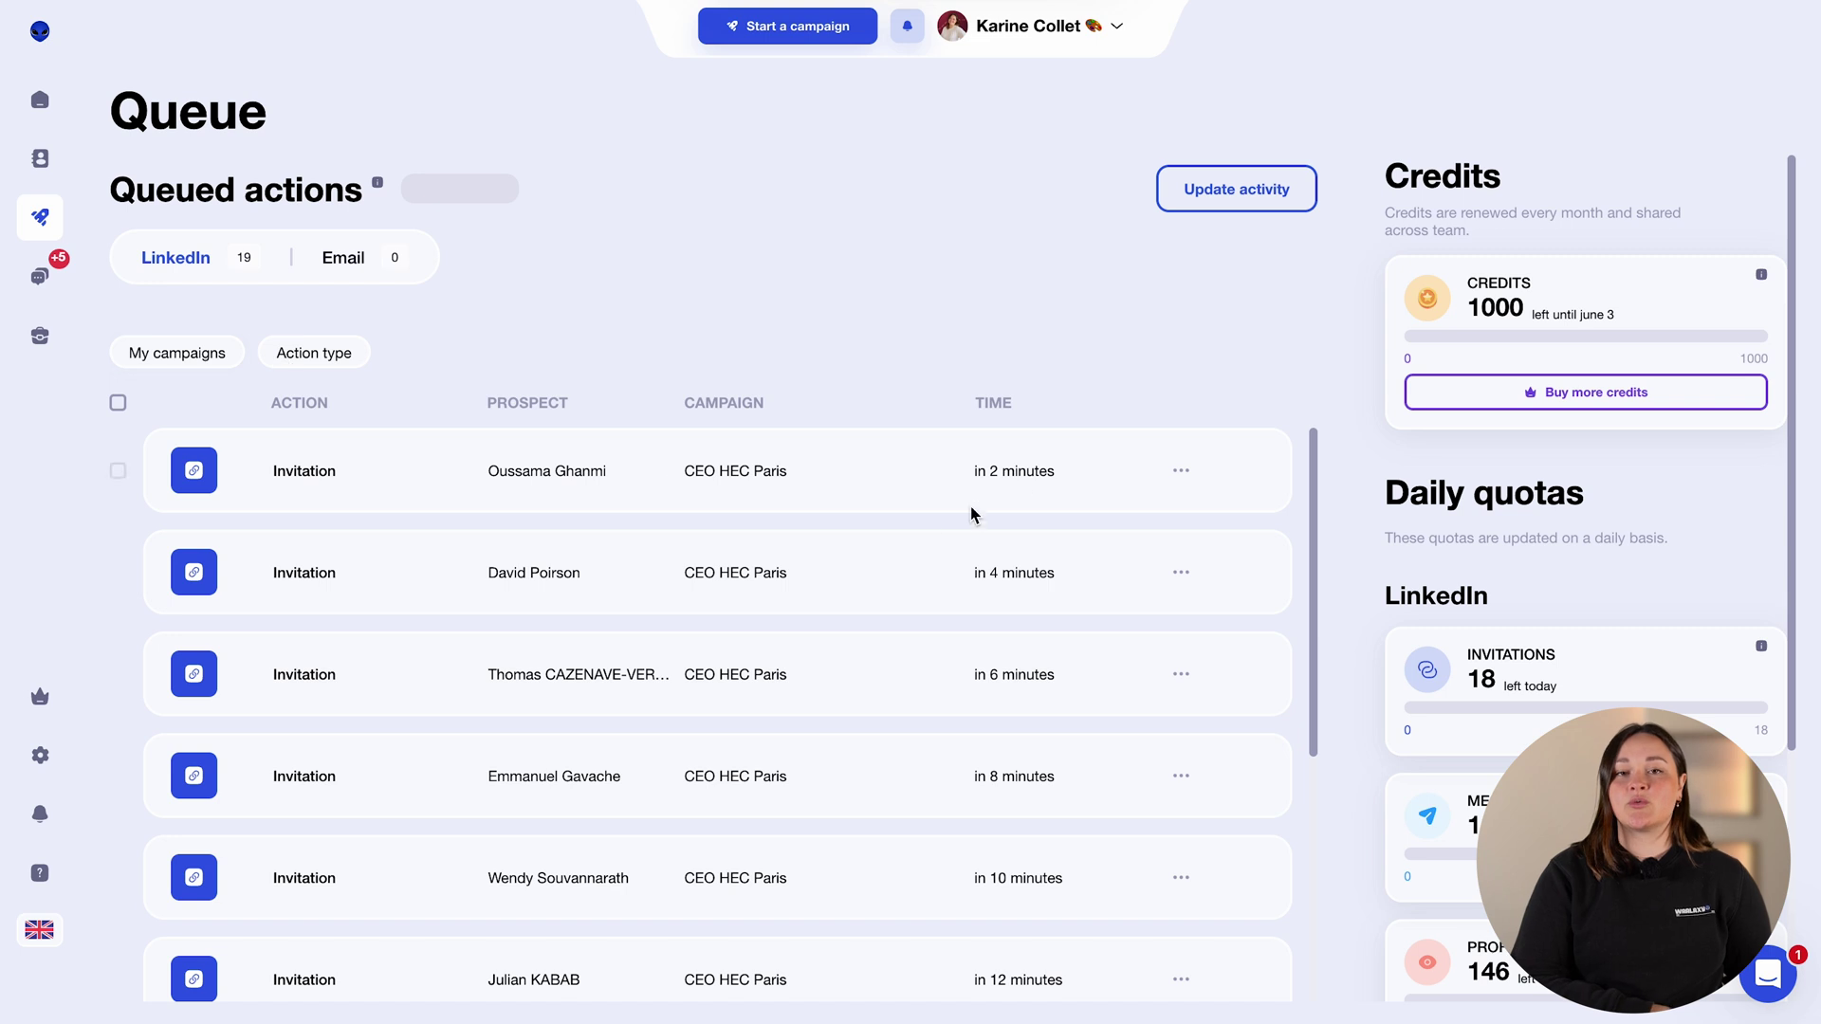
pyautogui.scroll(-4, 1514, 977)
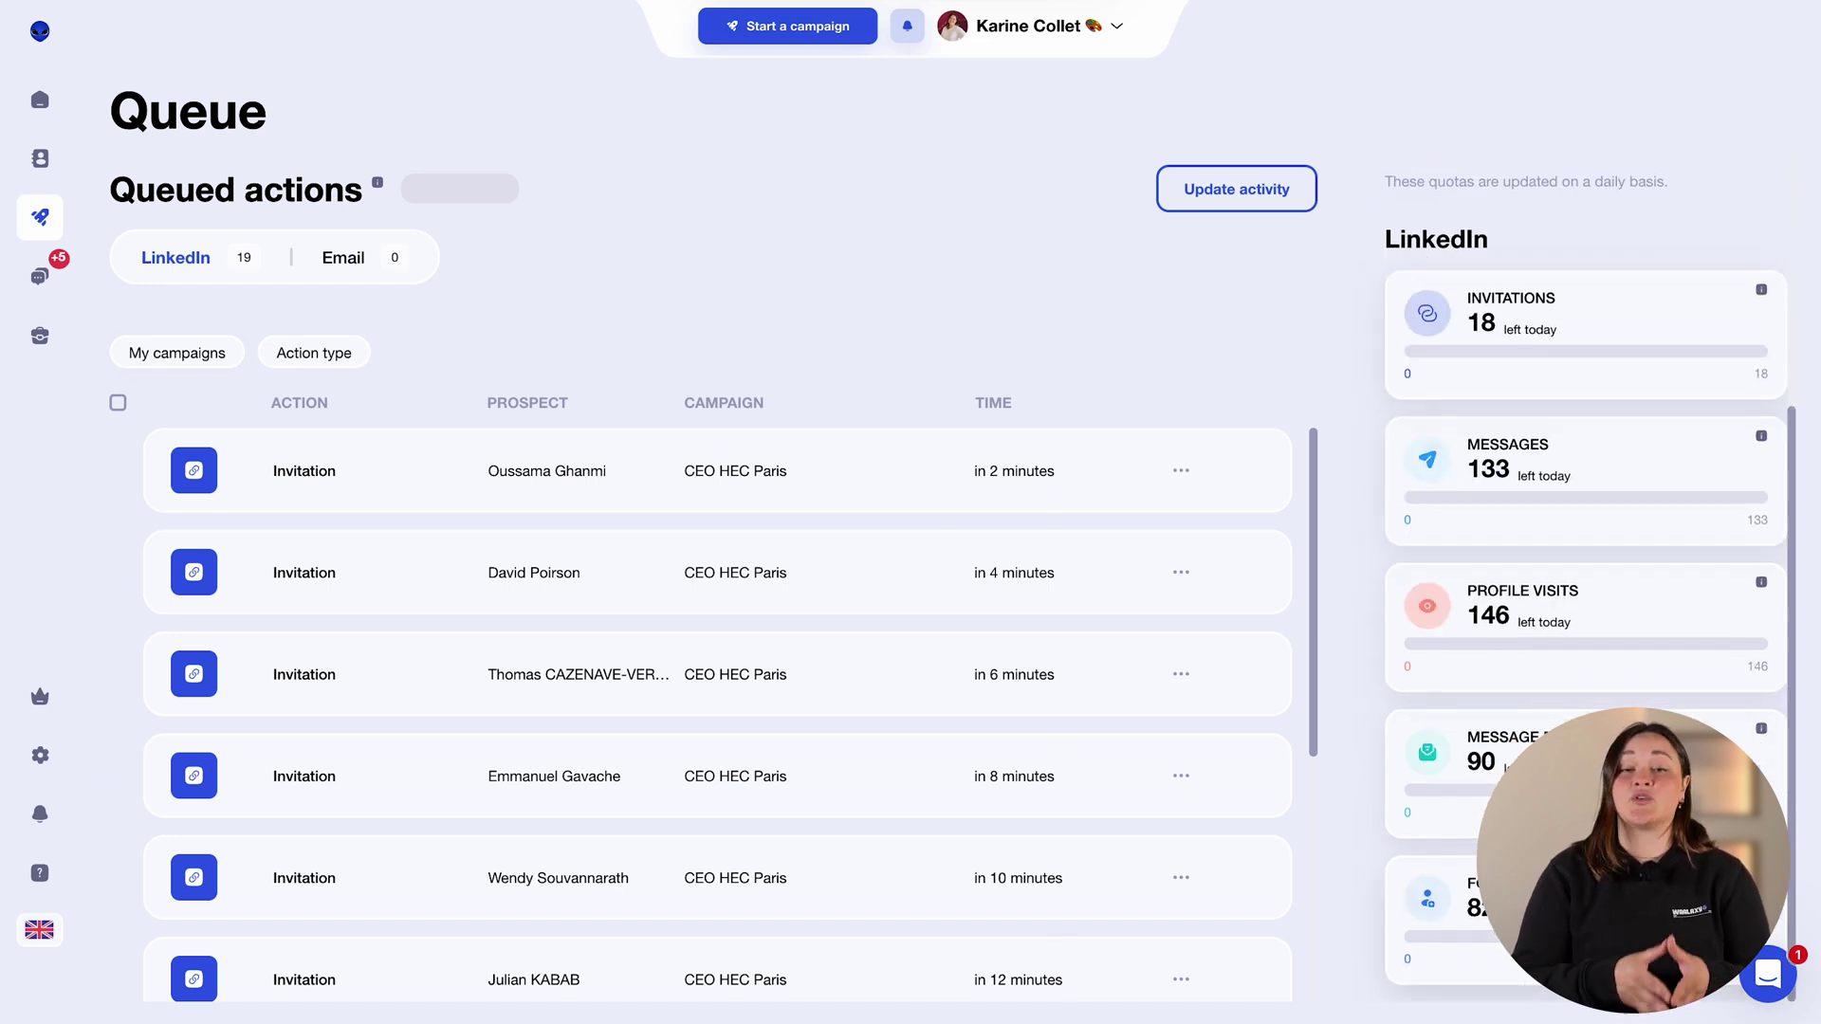
pyautogui.scroll(4, 1541, 531)
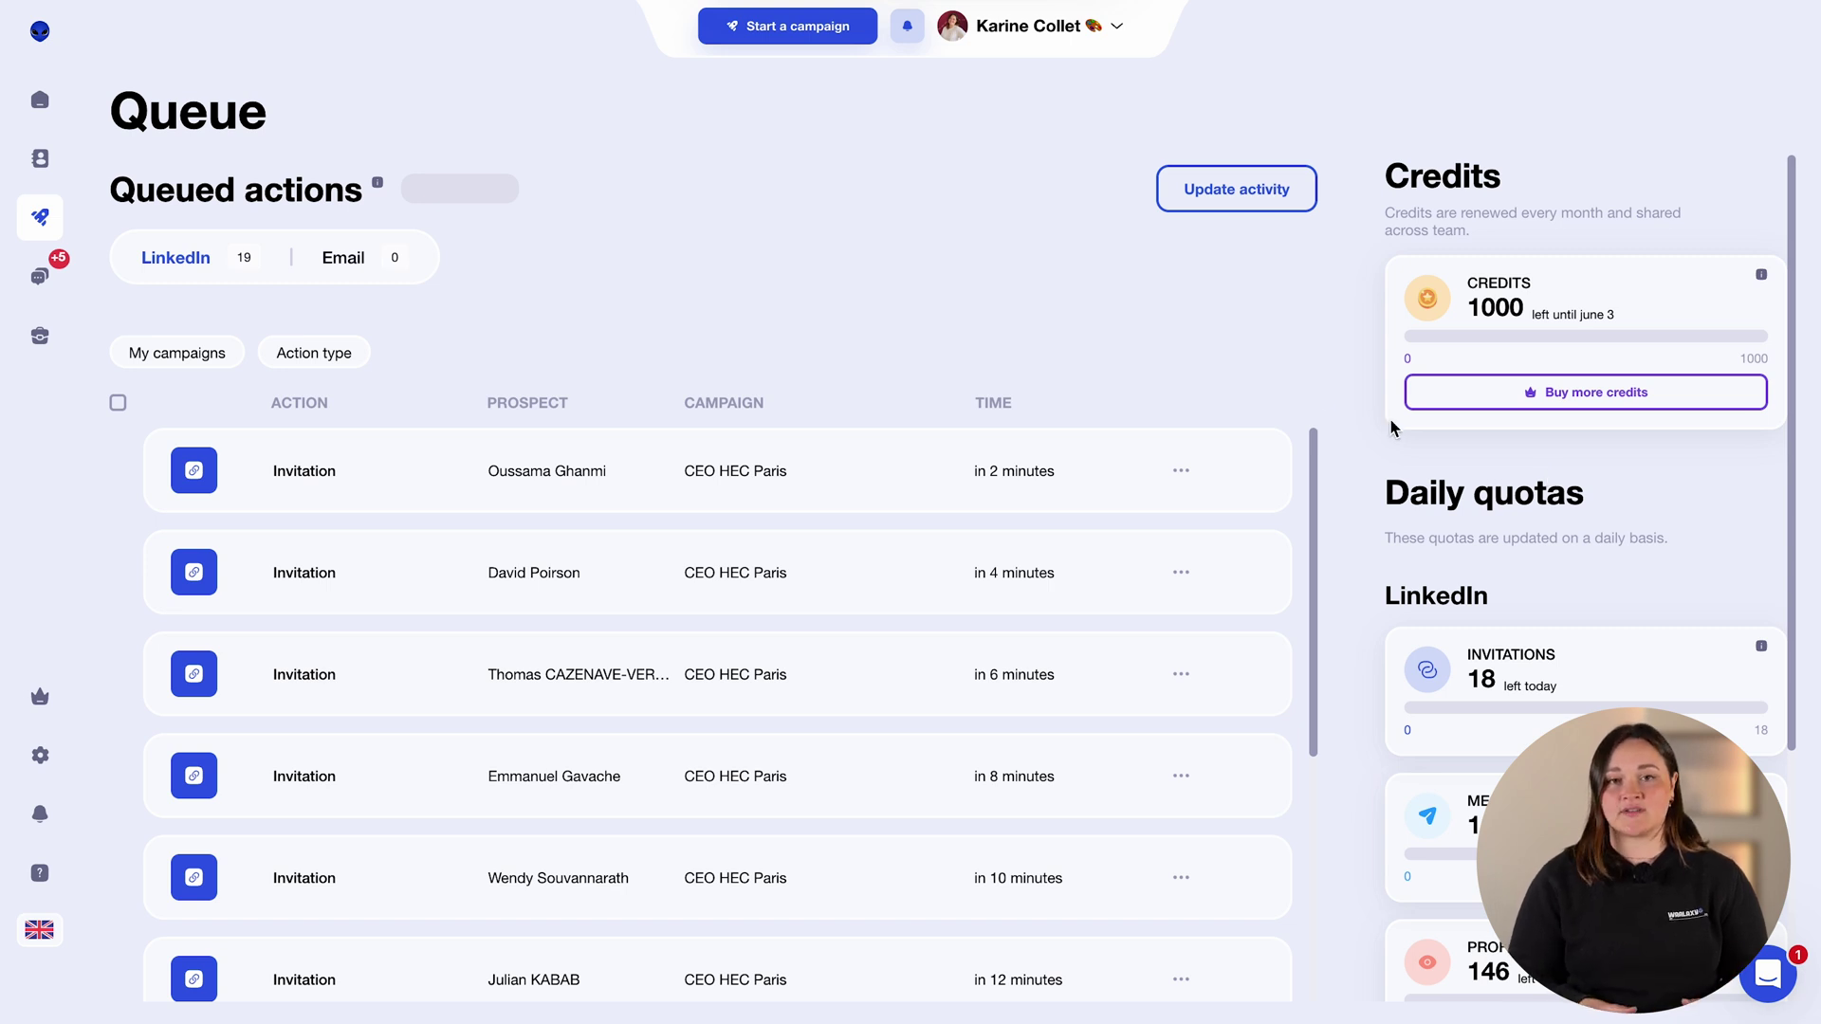
pyautogui.click(1227, 213)
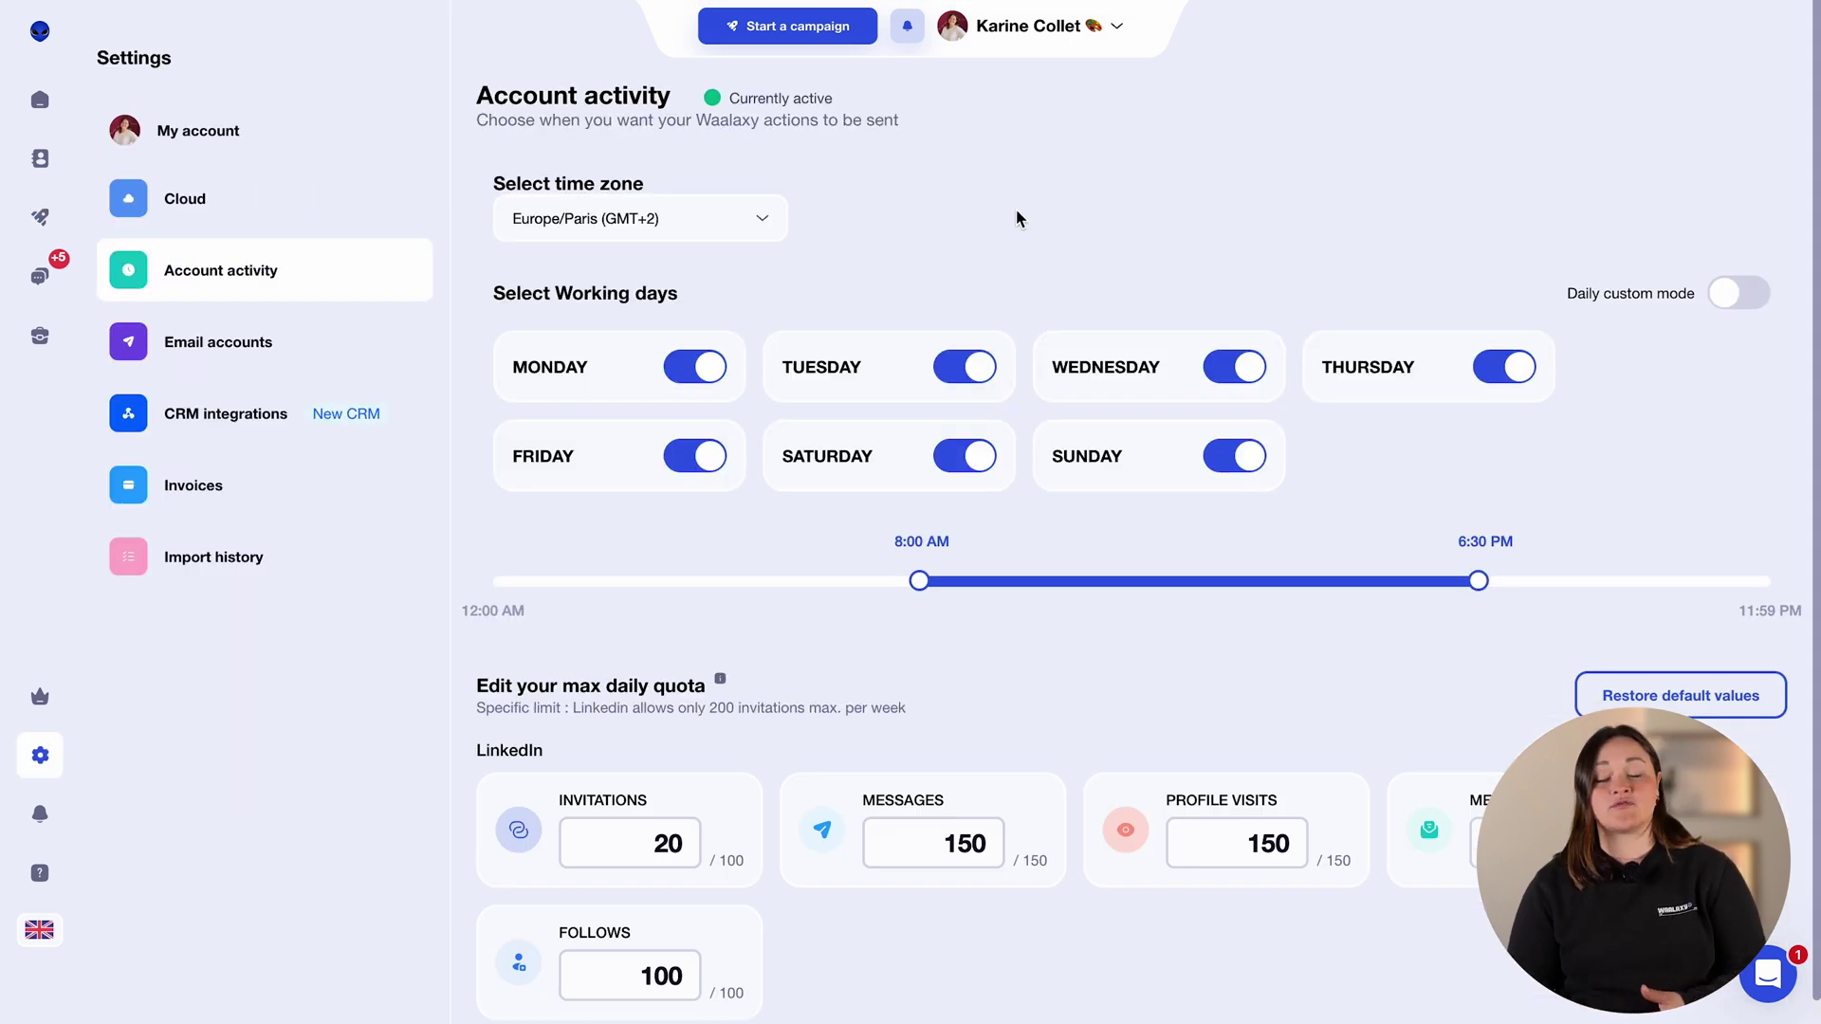
# Switch off Saturday and Sunday and end daily working hours at 4:30 PM.
pyautogui.click(948, 455)
pyautogui.click(1242, 457)
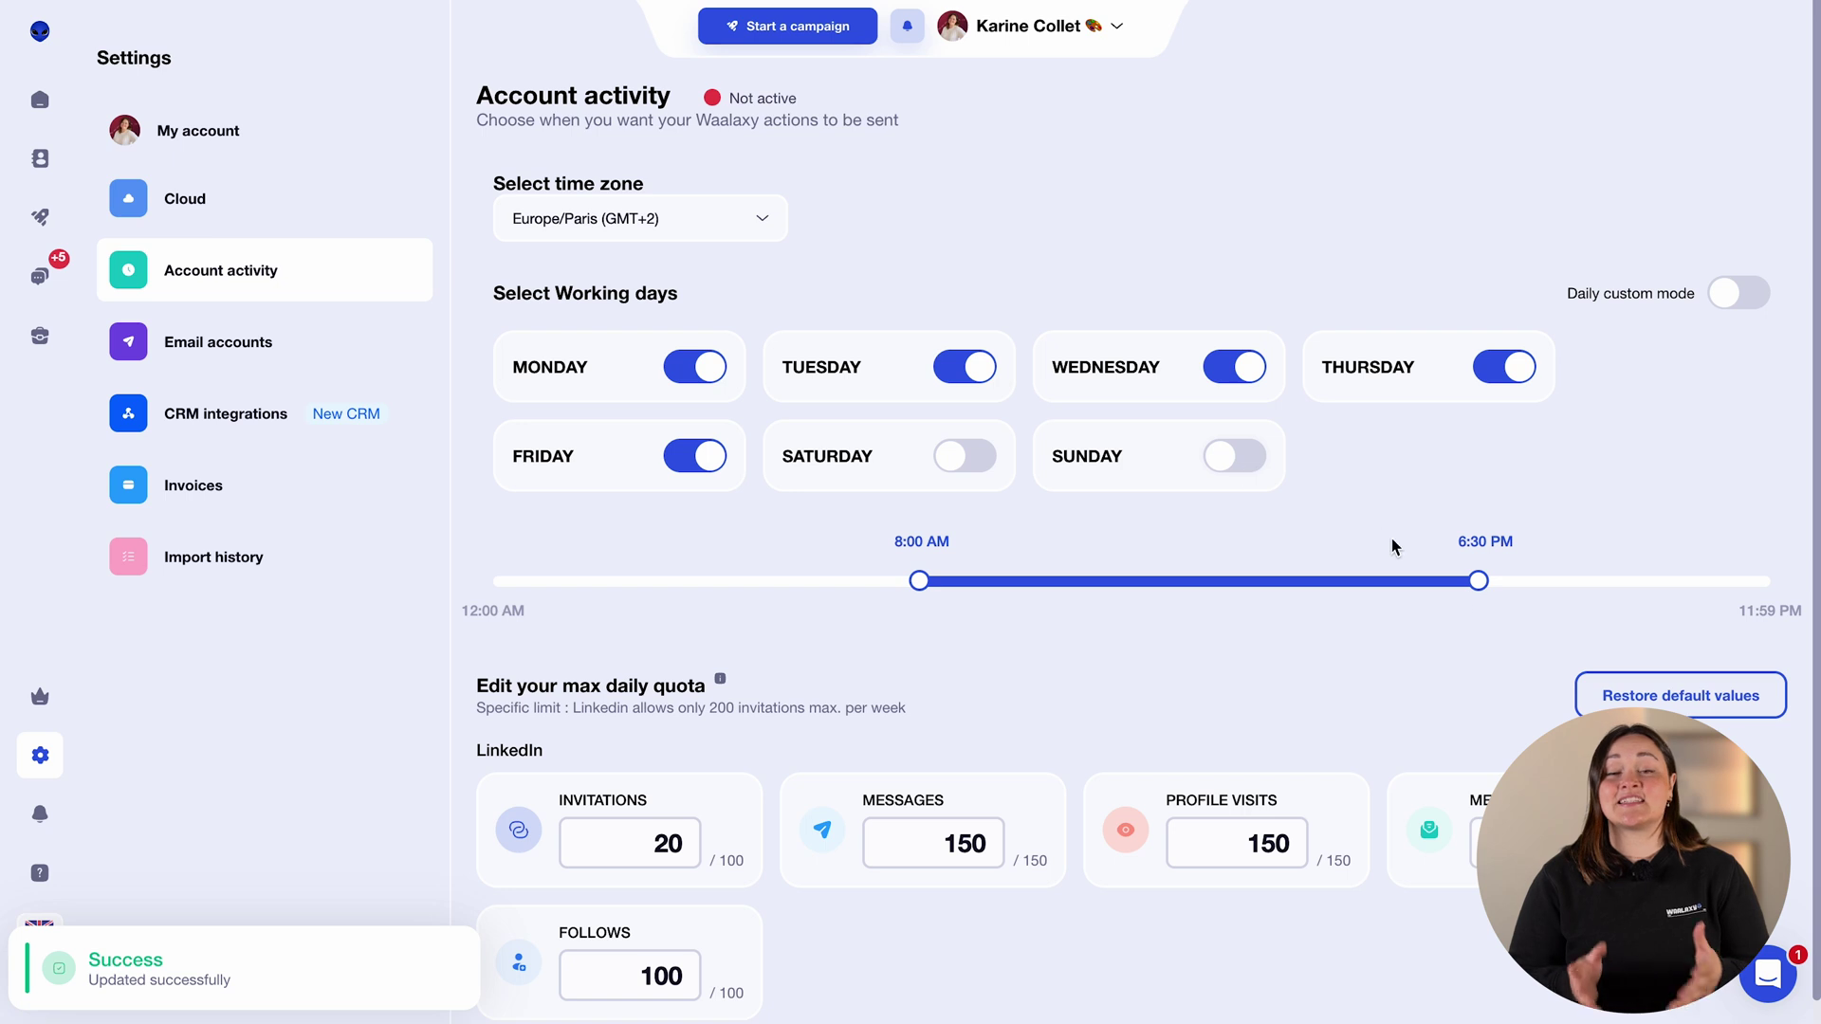
pyautogui.moveTo(1476, 580); pyautogui.dragTo(1385, 585)
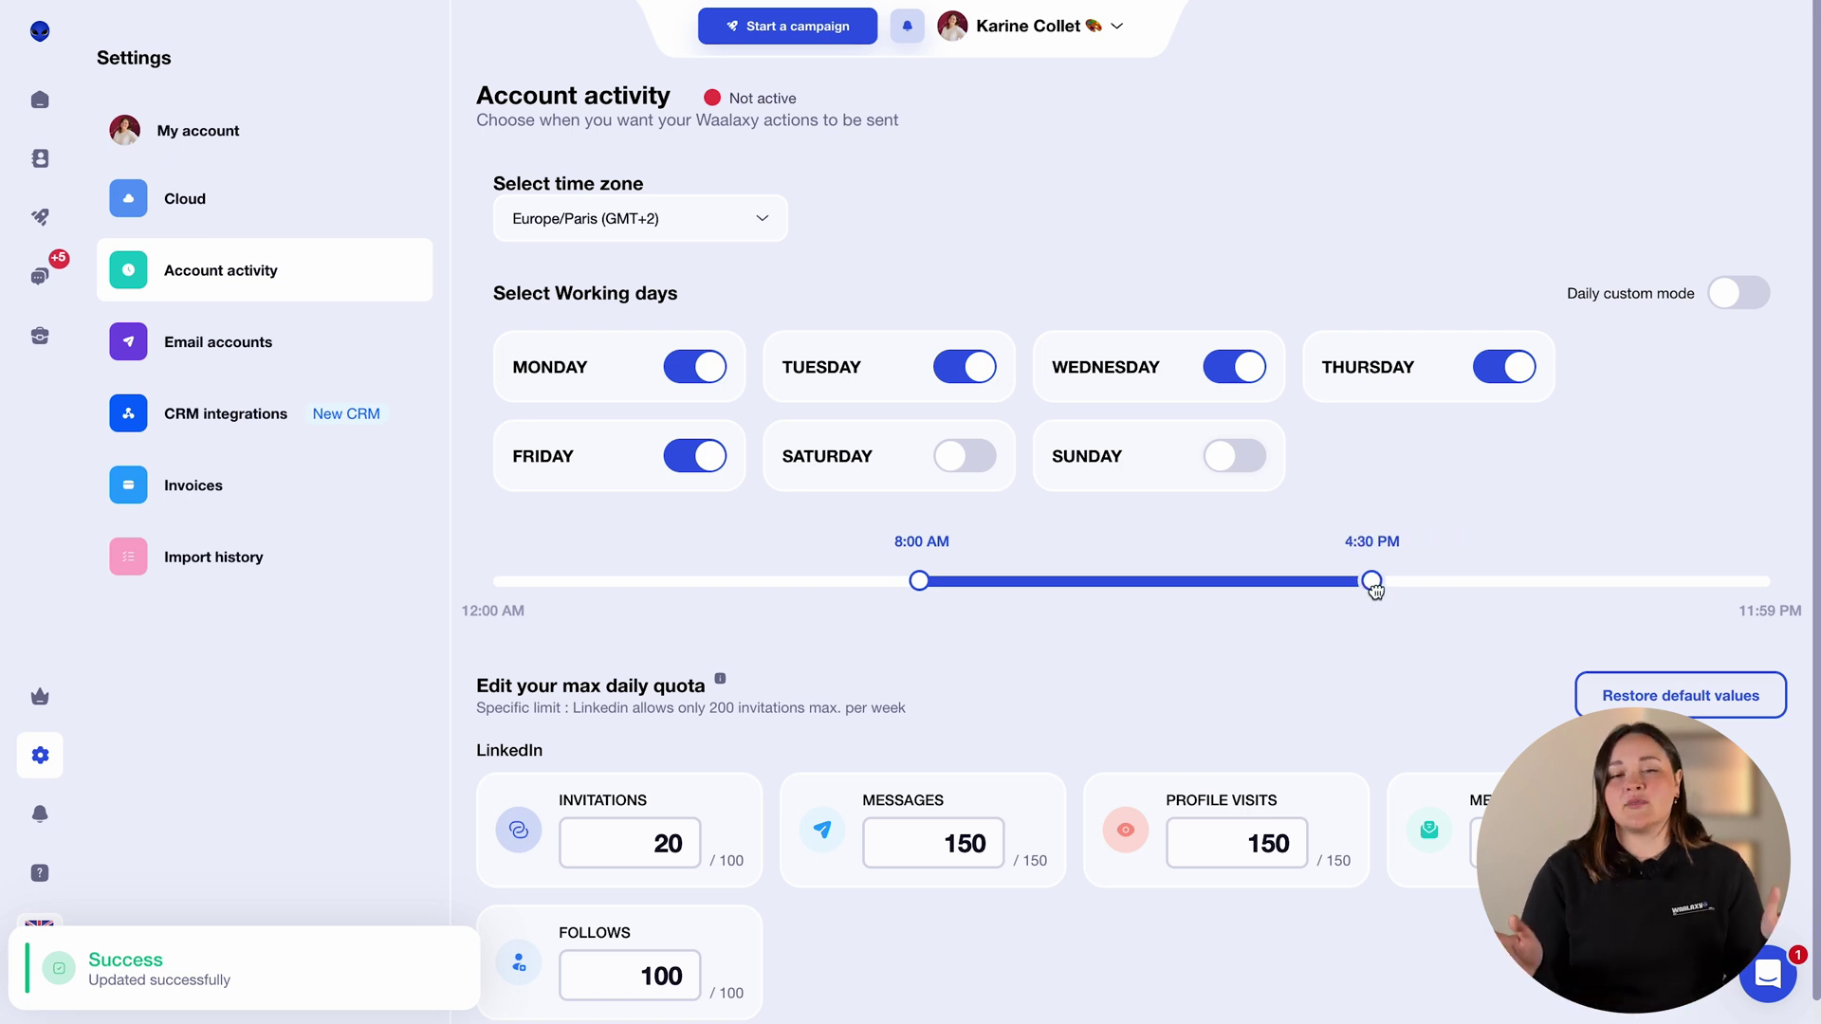
# Lower the daily invitations quota to 10.
pyautogui.scroll(-1, 1415, 662)
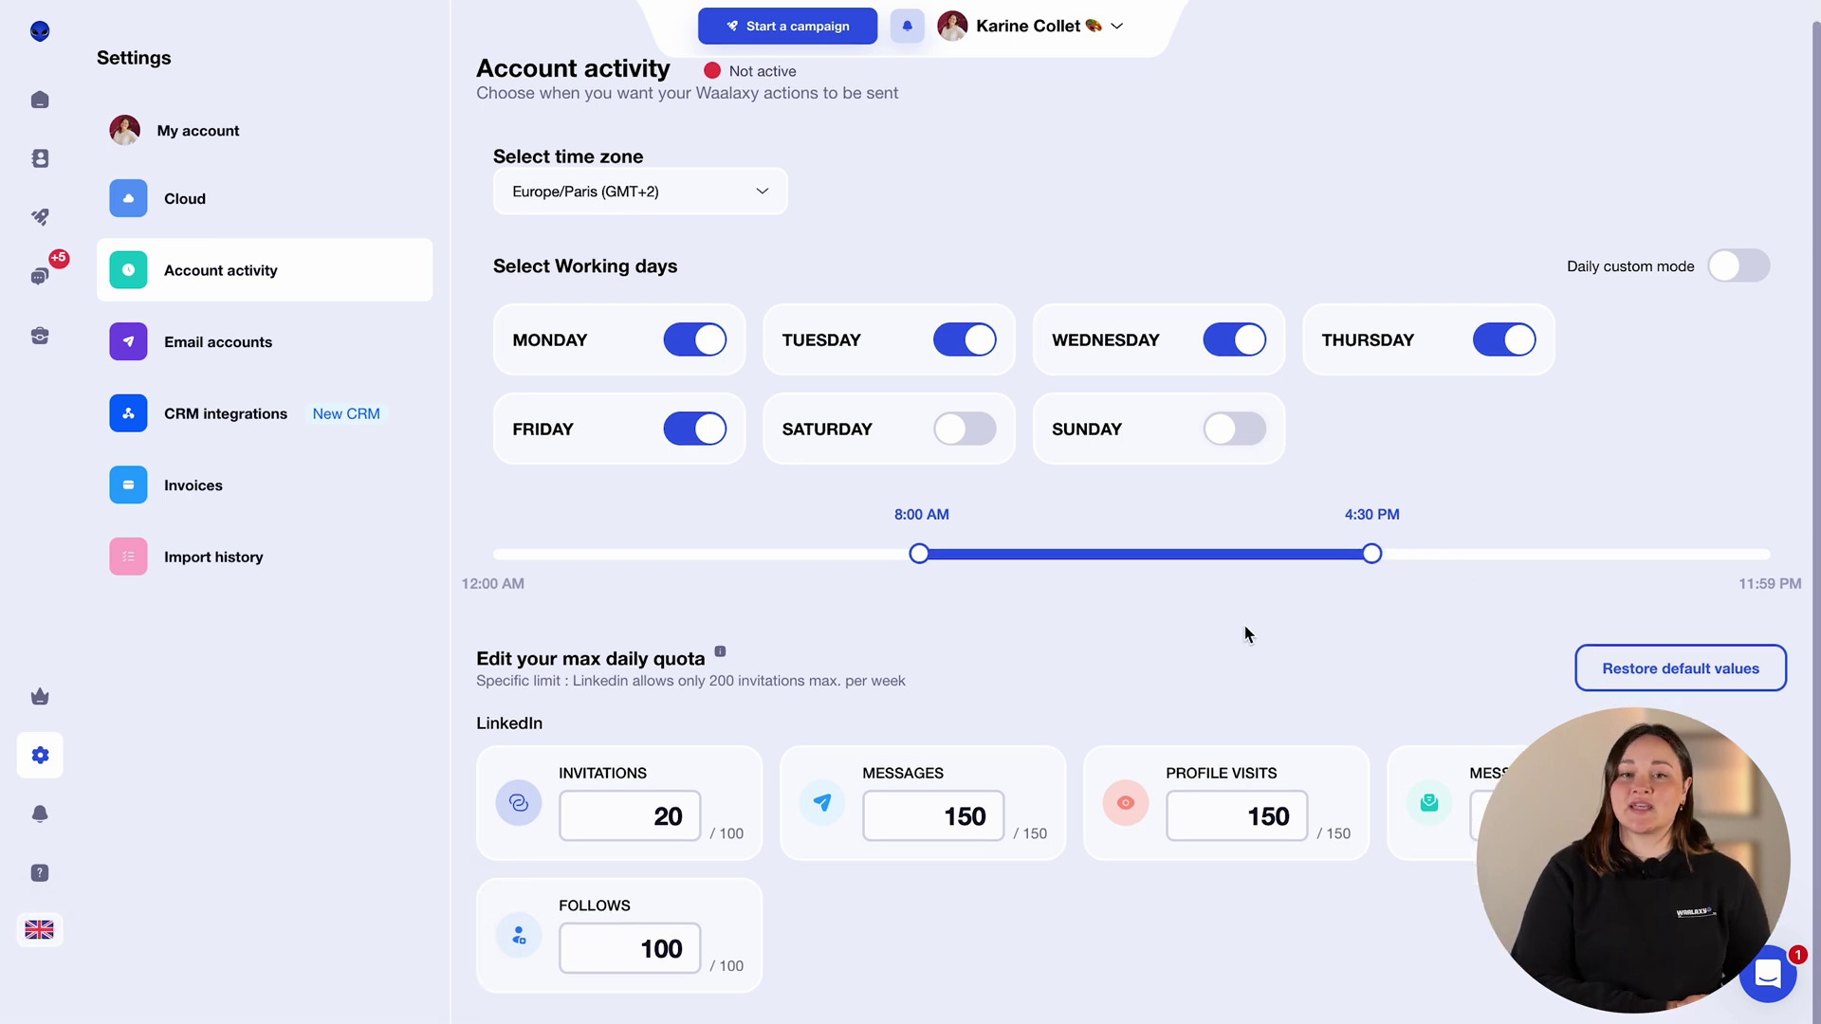
pyautogui.click(638, 833)
pyautogui.press('BackSpace')
pyautogui.write('1')
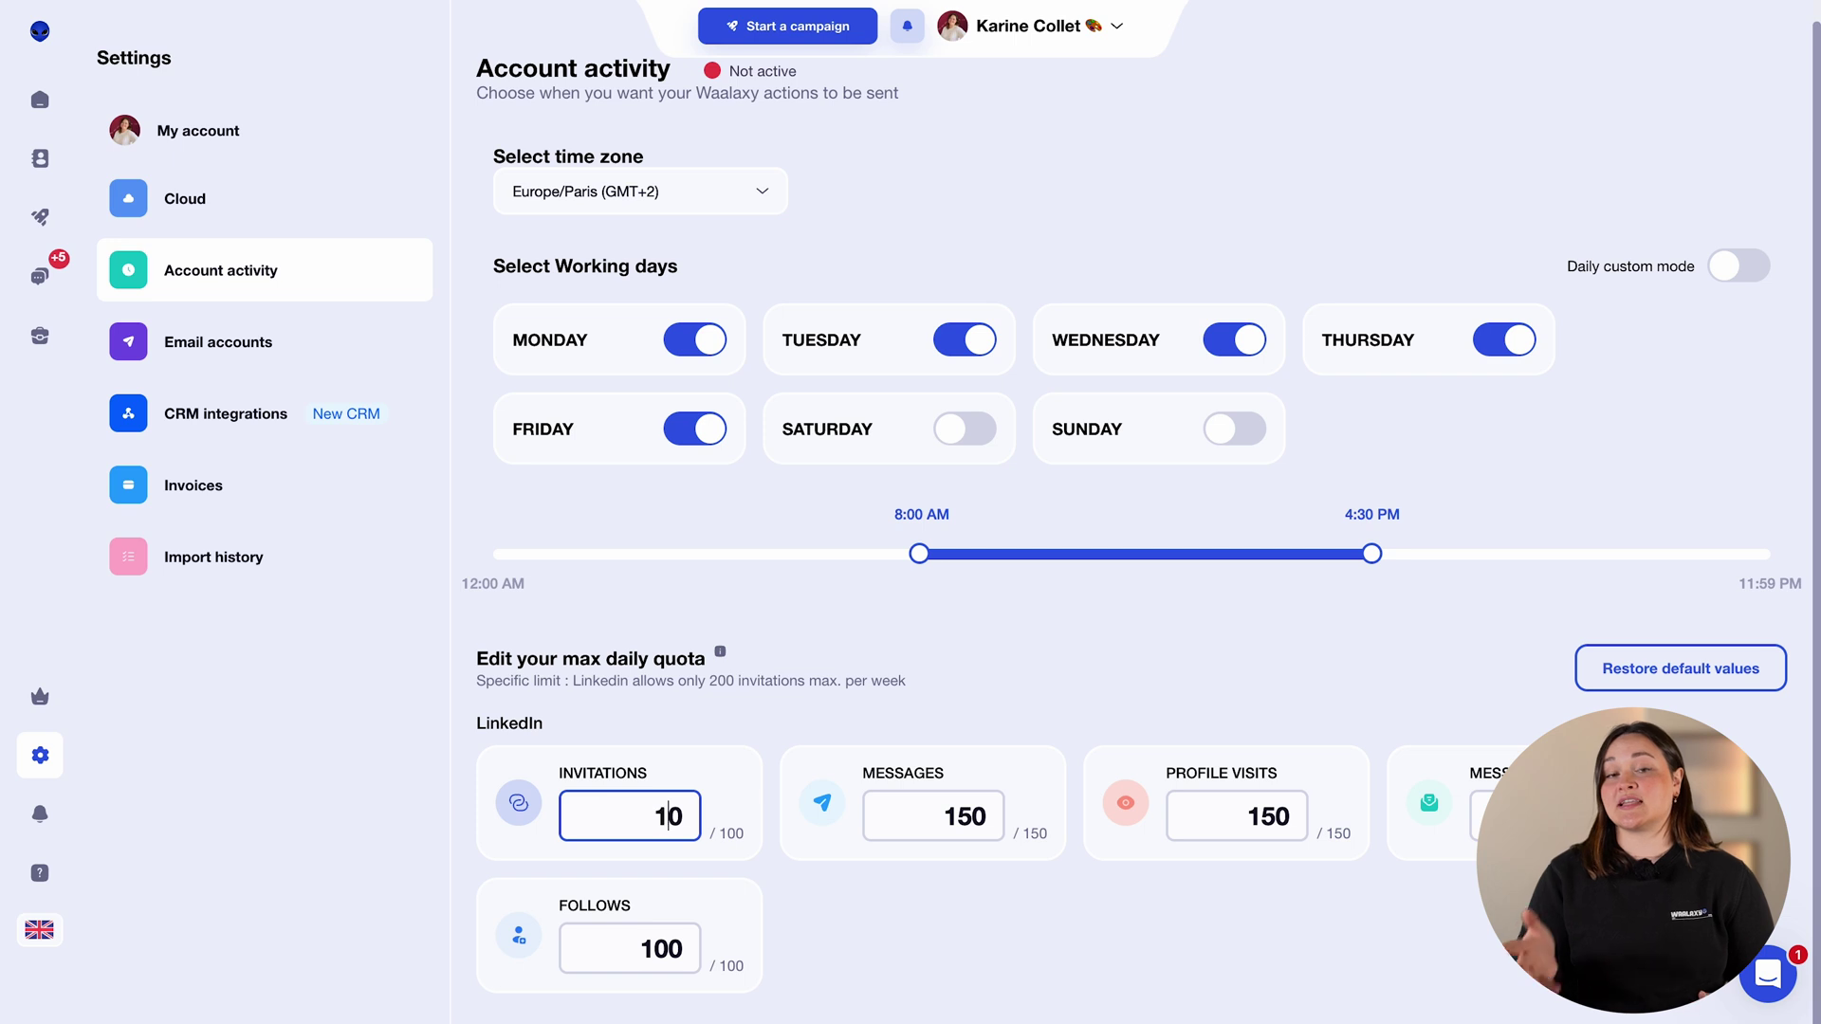